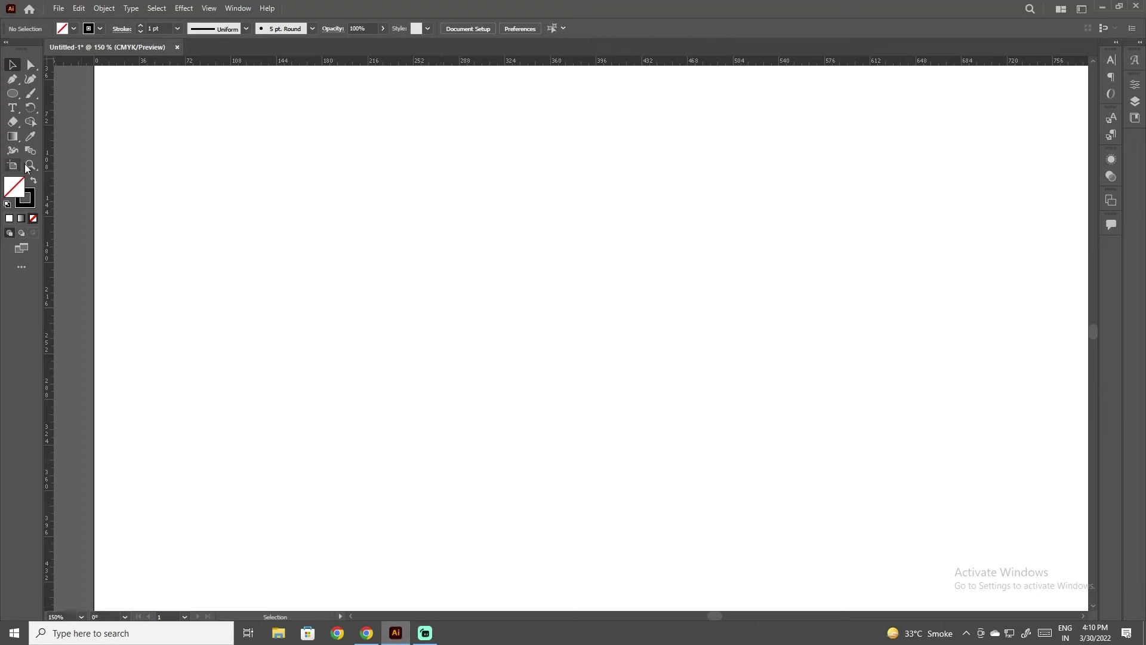
# Draw a large circle of about 269 pt on the fitted artboard and check its size
pyautogui.hotkey('ctrl', '0')
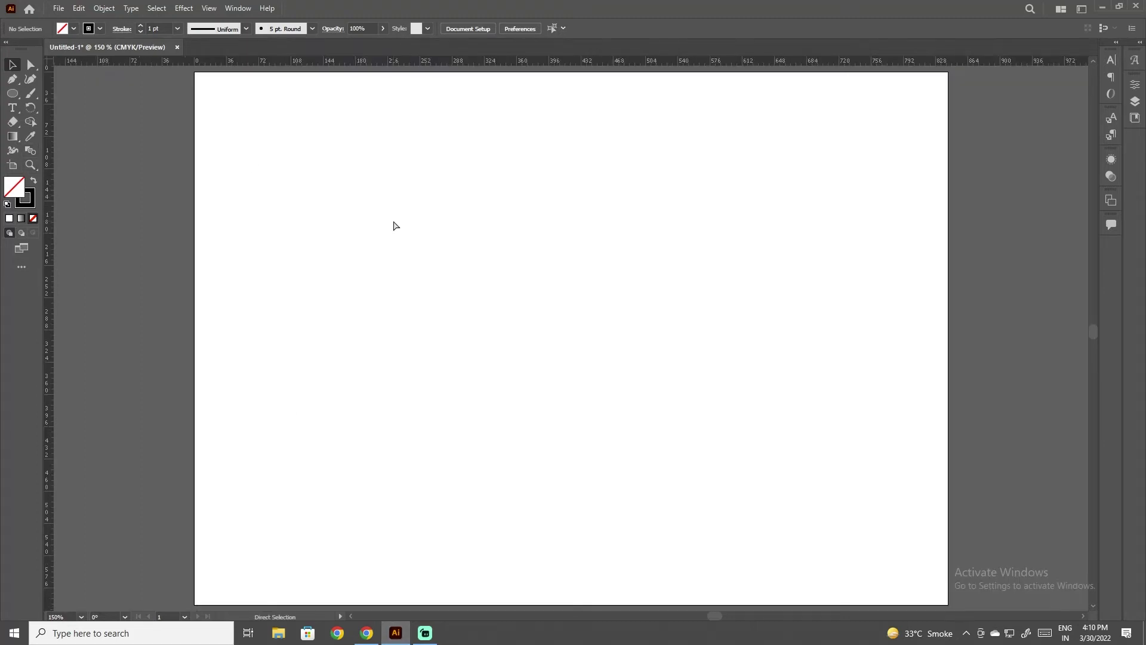
pyautogui.click(12, 94)
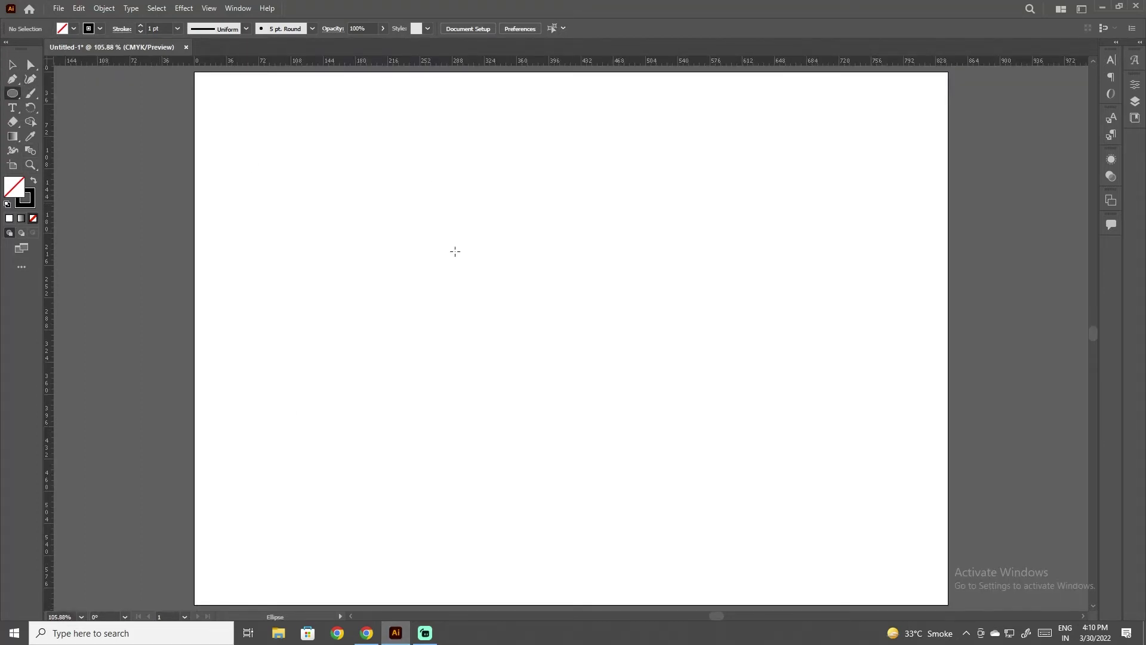
pyautogui.moveTo(528, 257)
pyautogui.mouseDown()
pyautogui.moveTo(652, 353)
pyautogui.moveTo(626, 350)
pyautogui.mouseUp()
pyautogui.hotkey('alt', 'space')
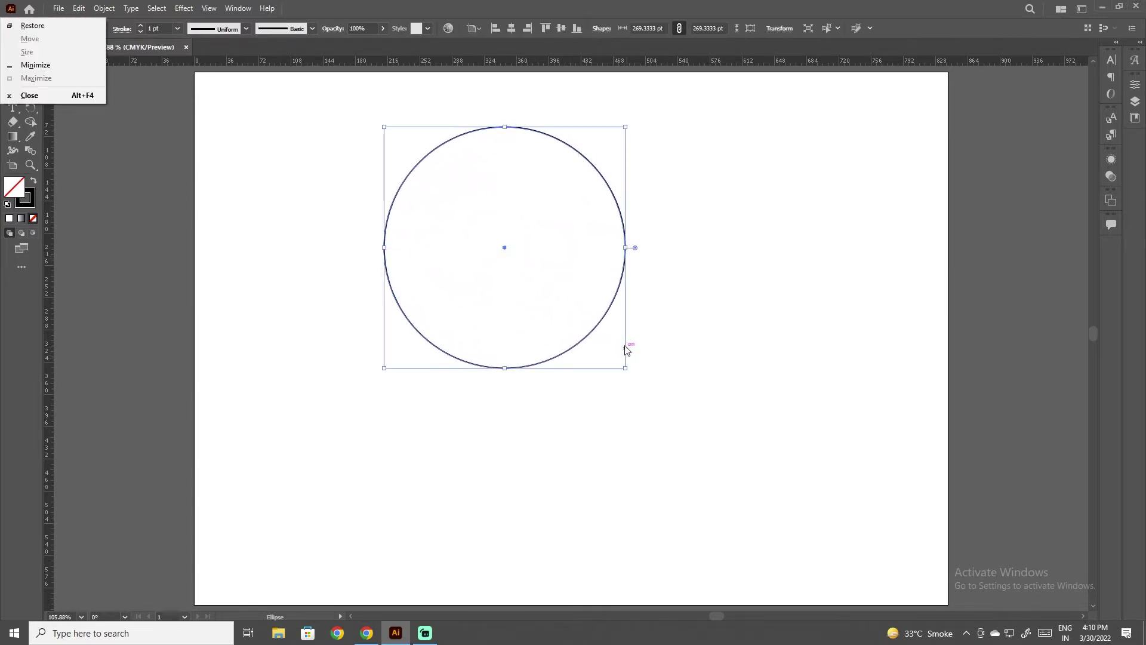
pyautogui.click(75, 126)
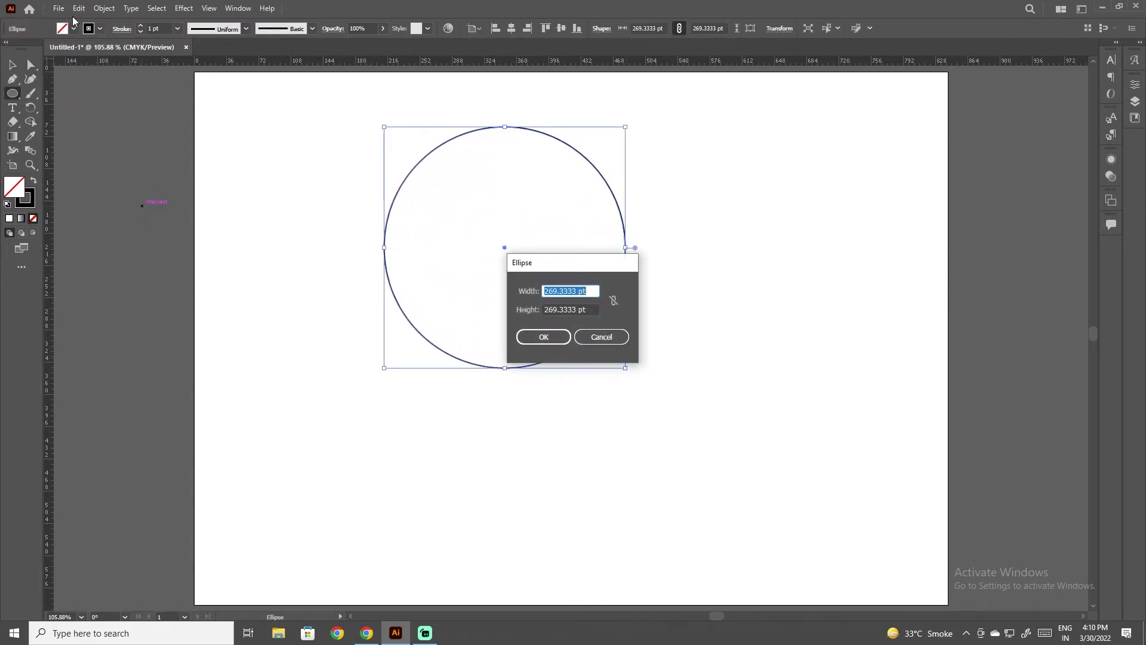
pyautogui.click(599, 338)
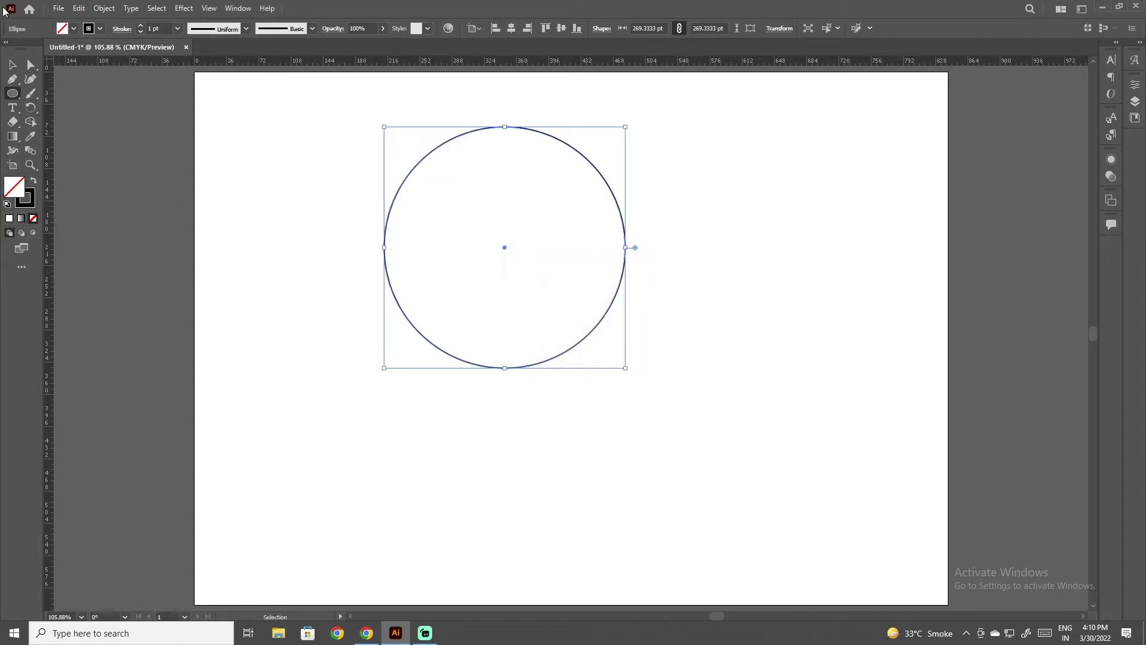
# Paste an identical copy in place over the circle and begin shrinking it from the centre
pyautogui.click(83, 11)
pyautogui.click(79, 8)
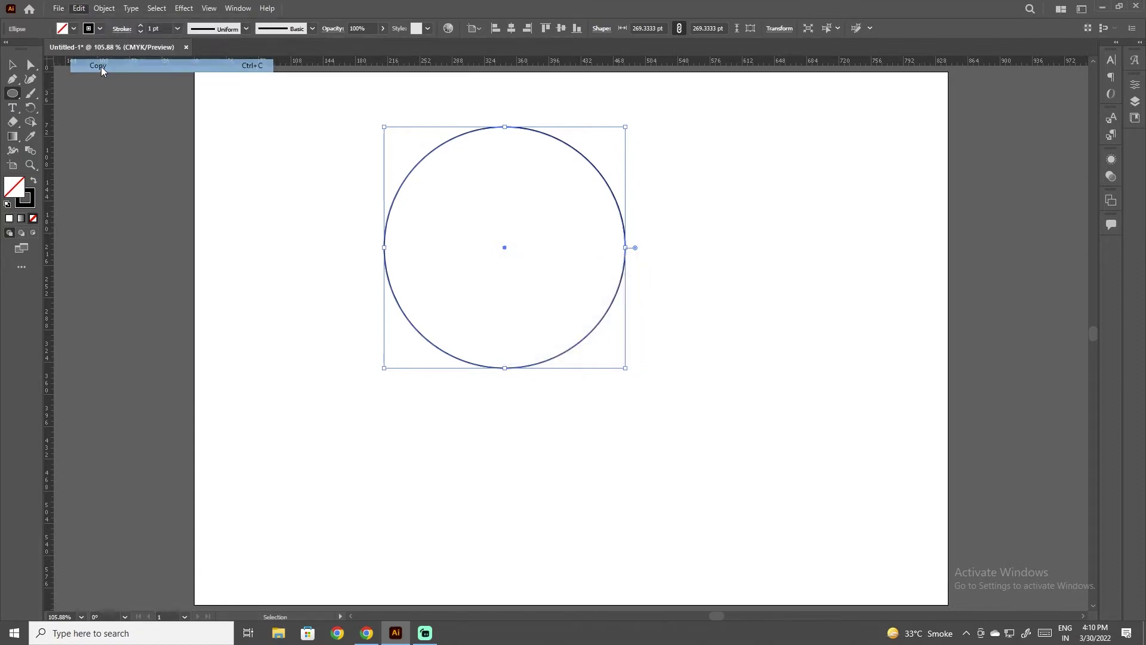
pyautogui.click(79, 8)
pyautogui.click(107, 118)
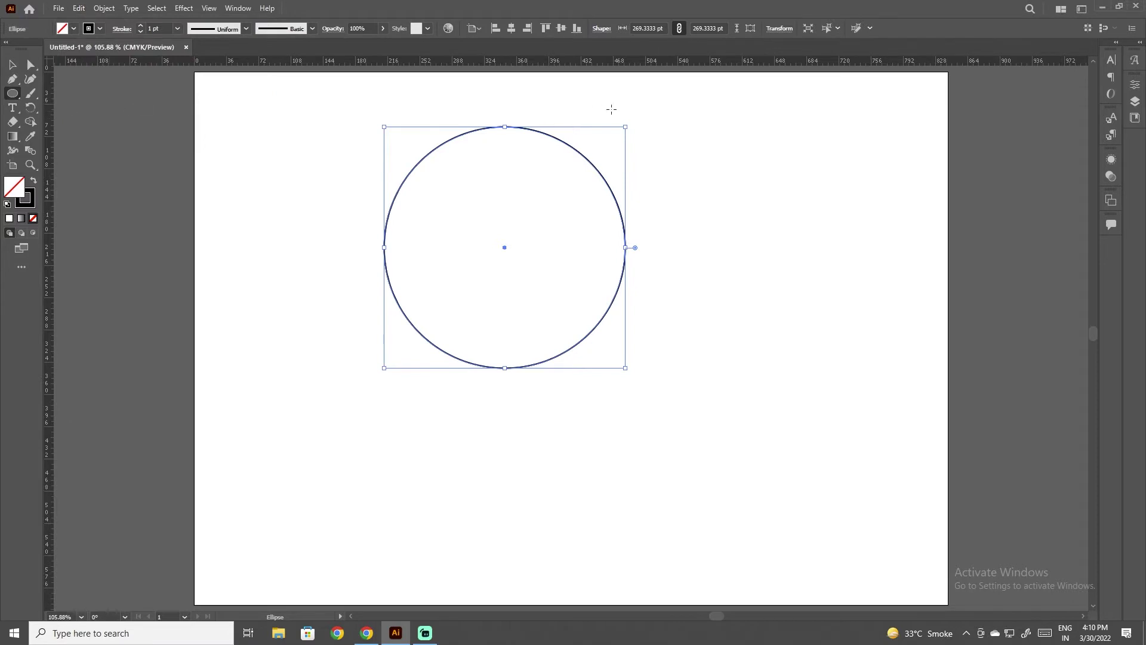
pyautogui.moveTo(627, 127); pyautogui.dragTo(584, 181)
# Confirm the inner circle measures 150 pt and select it with the Selection tool
pyautogui.click(661, 132)
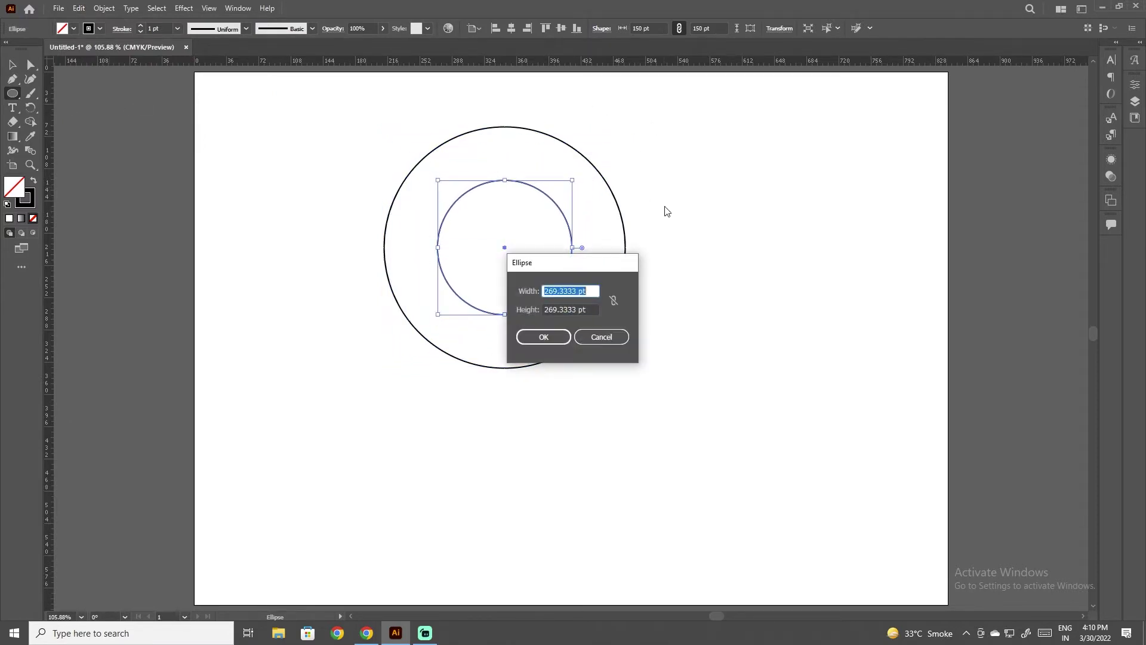
pyautogui.click(621, 338)
pyautogui.scroll(1, 505, 262)
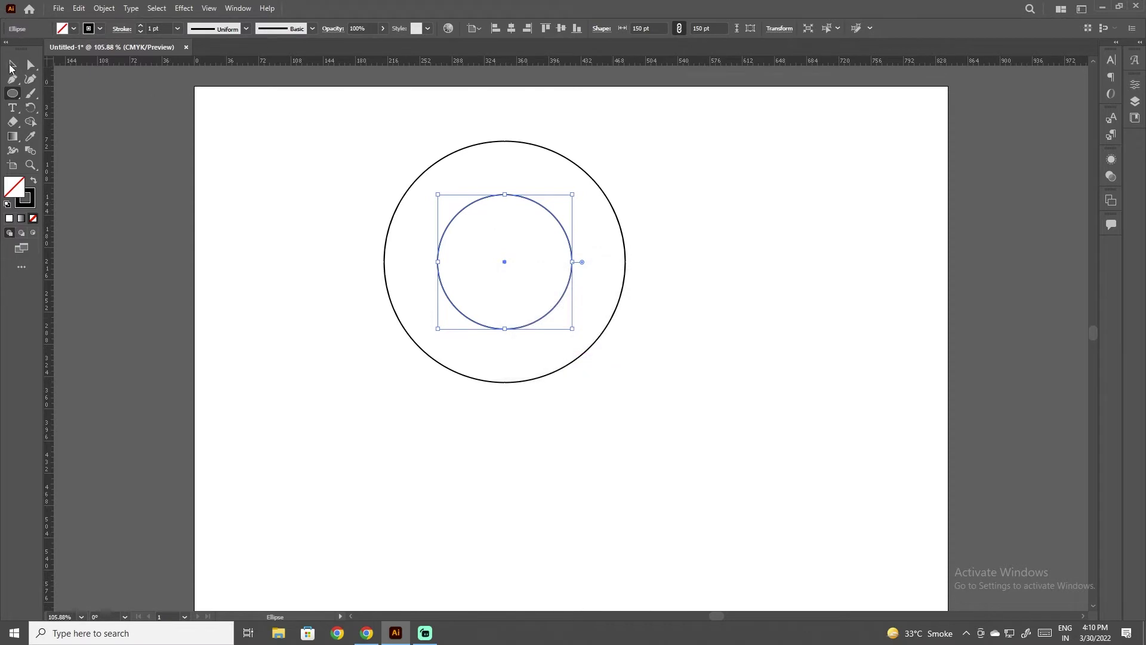
pyautogui.click(13, 66)
pyautogui.click(346, 202)
pyautogui.click(467, 208)
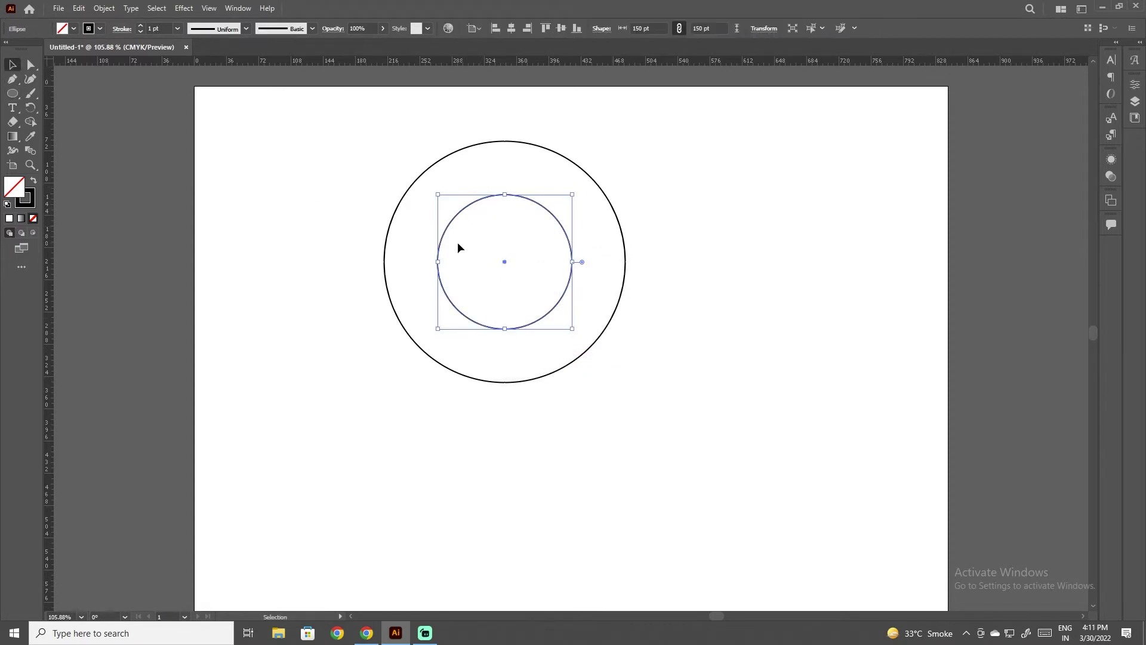
# Copy the 150 pt circle and paste a duplicate in place on top of it
pyautogui.click(78, 8)
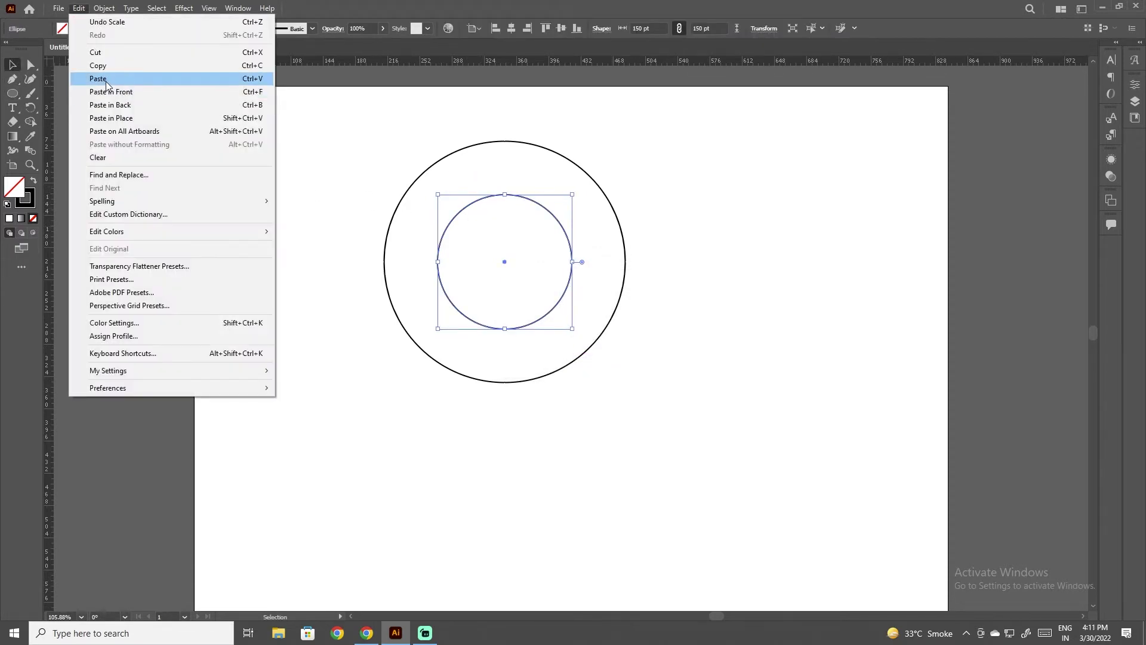
pyautogui.click(110, 71)
pyautogui.click(78, 9)
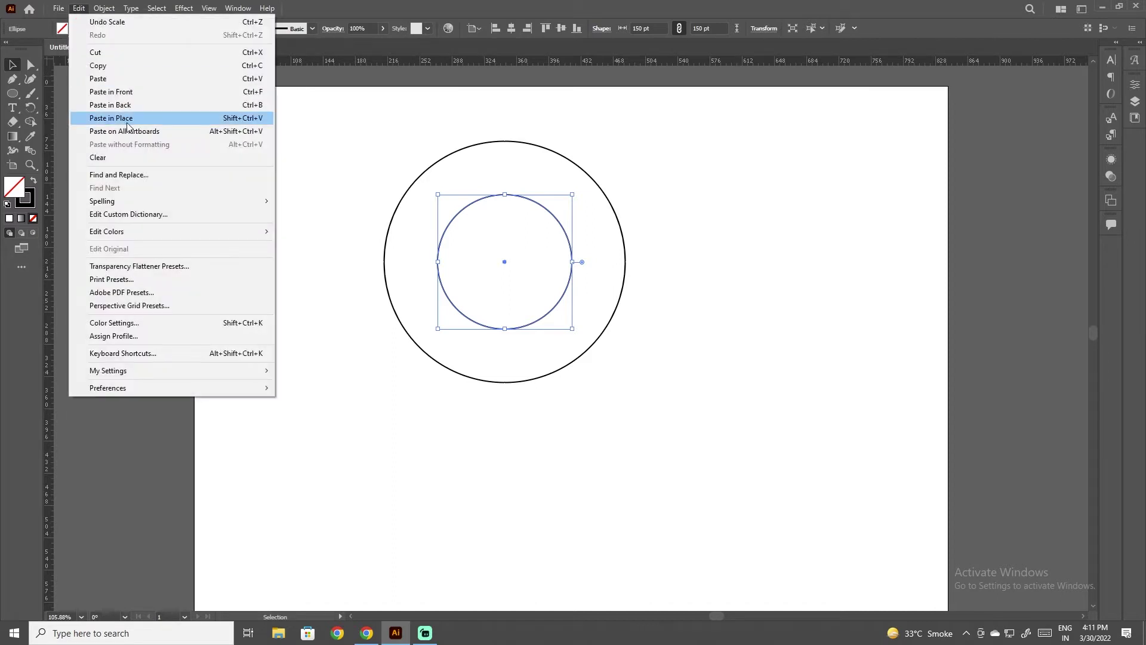
pyautogui.click(127, 117)
# Enlarge the copy to about 210 pt touching the big circle's top, then switch to Outline view
pyautogui.moveTo(572, 195); pyautogui.dragTo(651, 142)
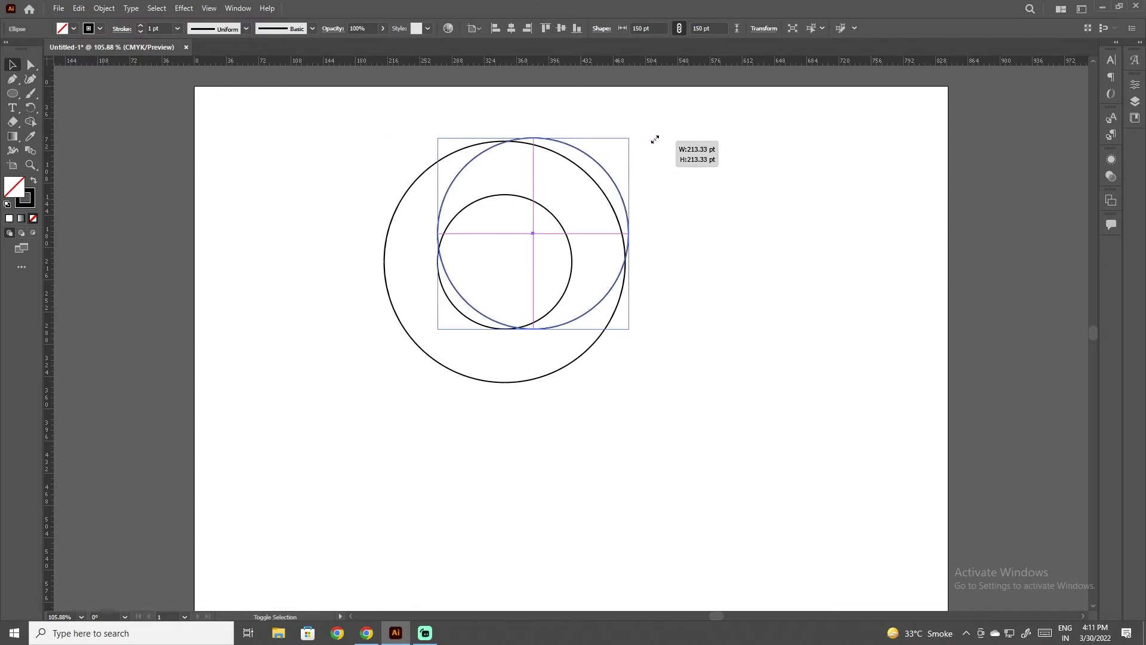
pyautogui.moveTo(652, 141); pyautogui.dragTo(652, 141)
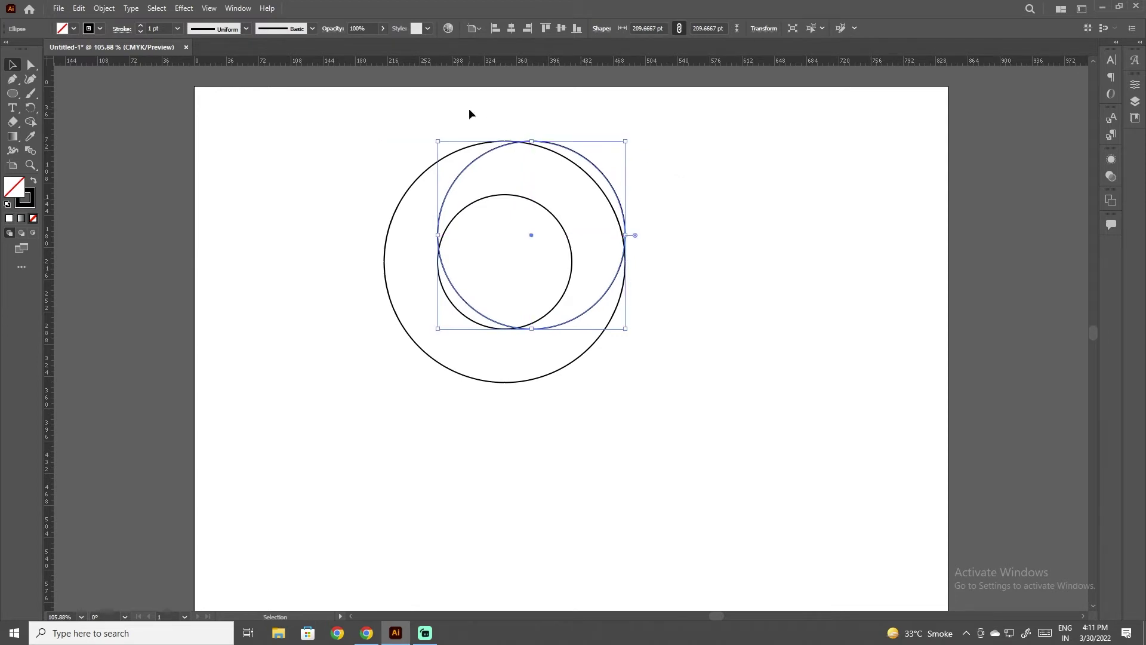
pyautogui.hotkey('ctrl', 'y')
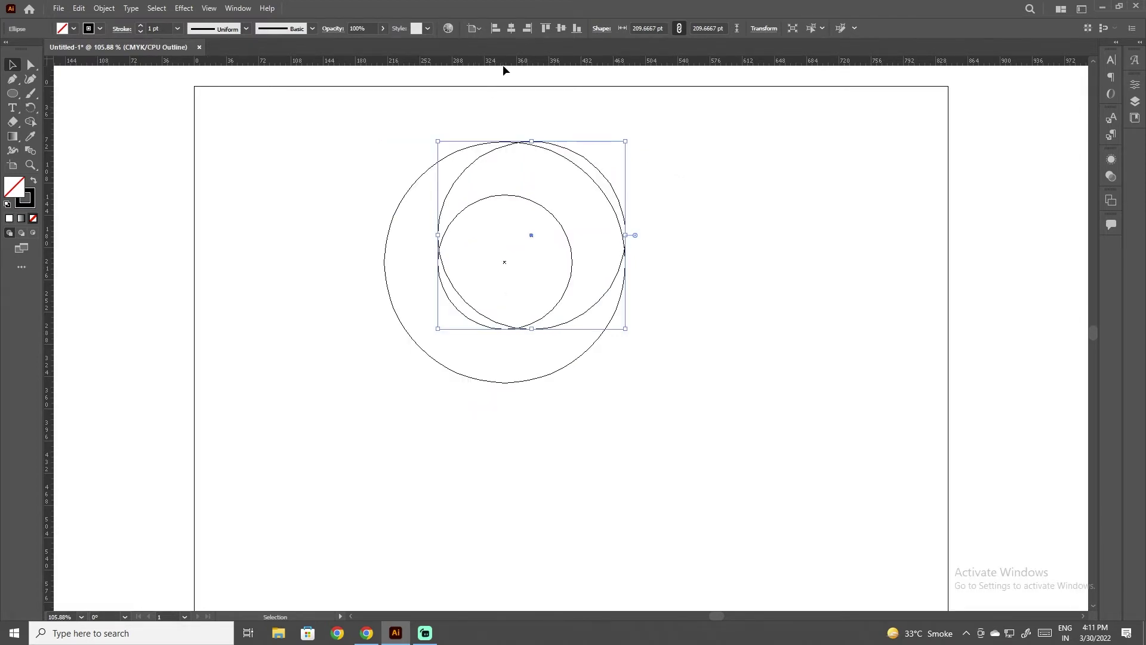
# Add horizontal guides along the big circle's top and bottom
pyautogui.moveTo(503, 66); pyautogui.dragTo(519, 139)
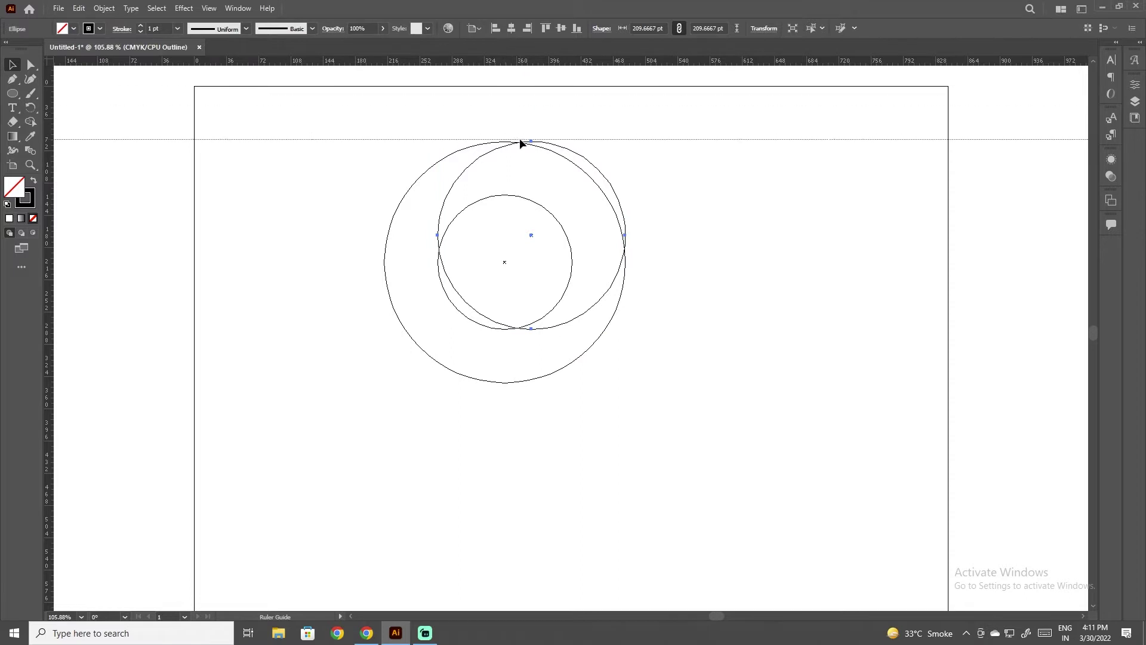
pyautogui.moveTo(519, 140); pyautogui.dragTo(521, 142)
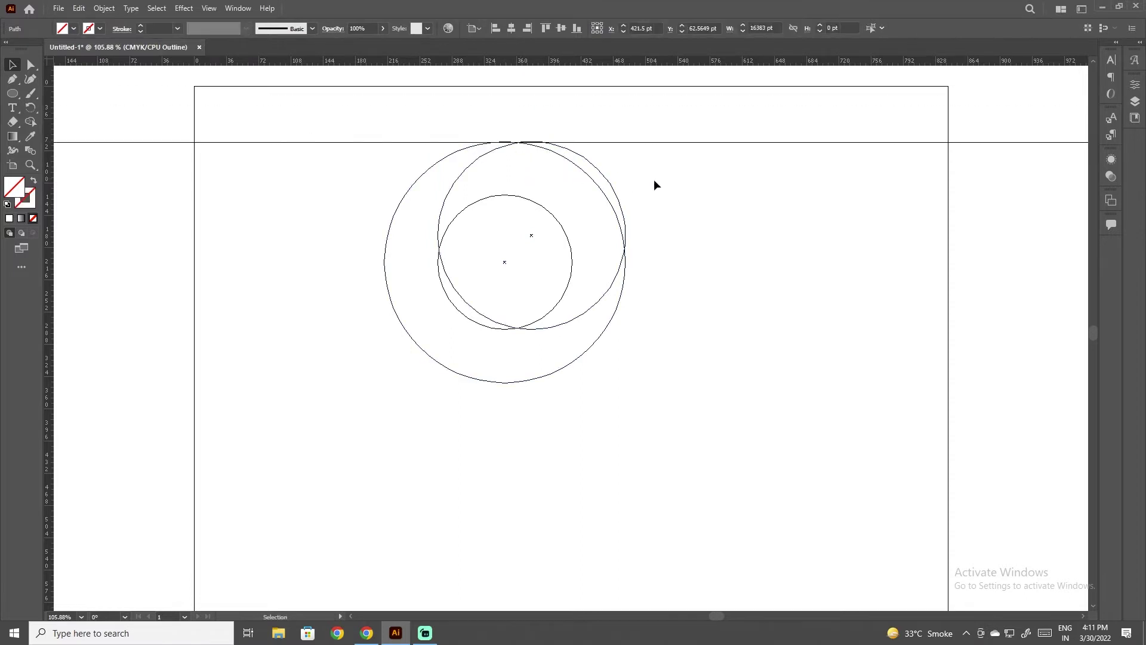
pyautogui.moveTo(529, 61); pyautogui.dragTo(517, 385)
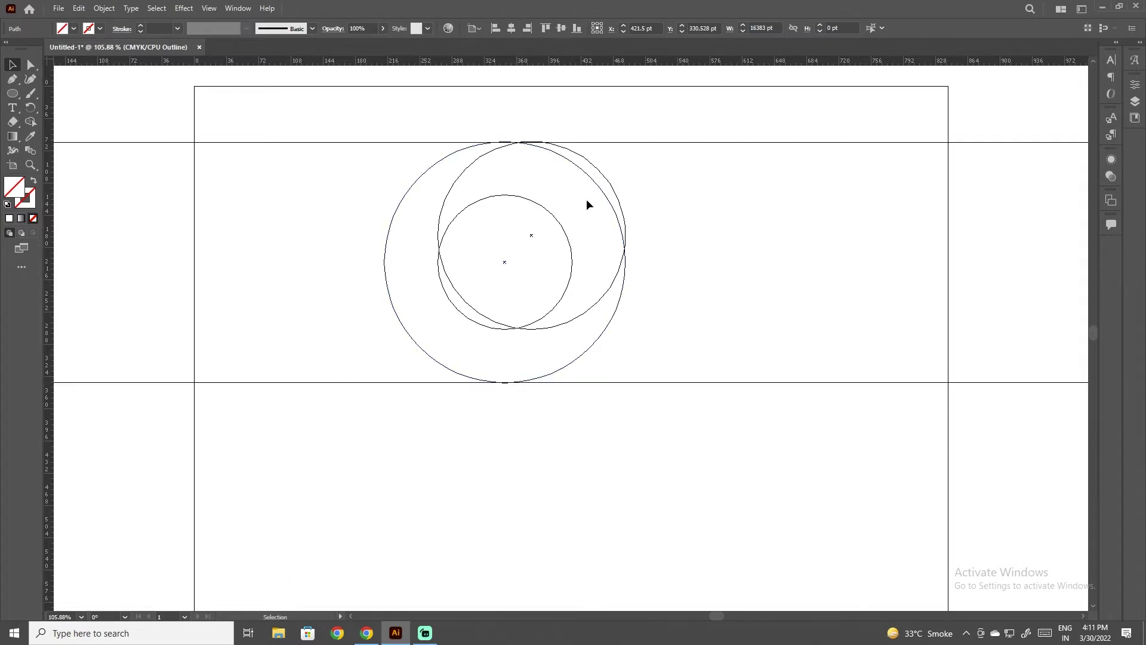
# Duplicate the 210 pt circle in place and drag it straight down to the bottom guide
pyautogui.click(598, 188)
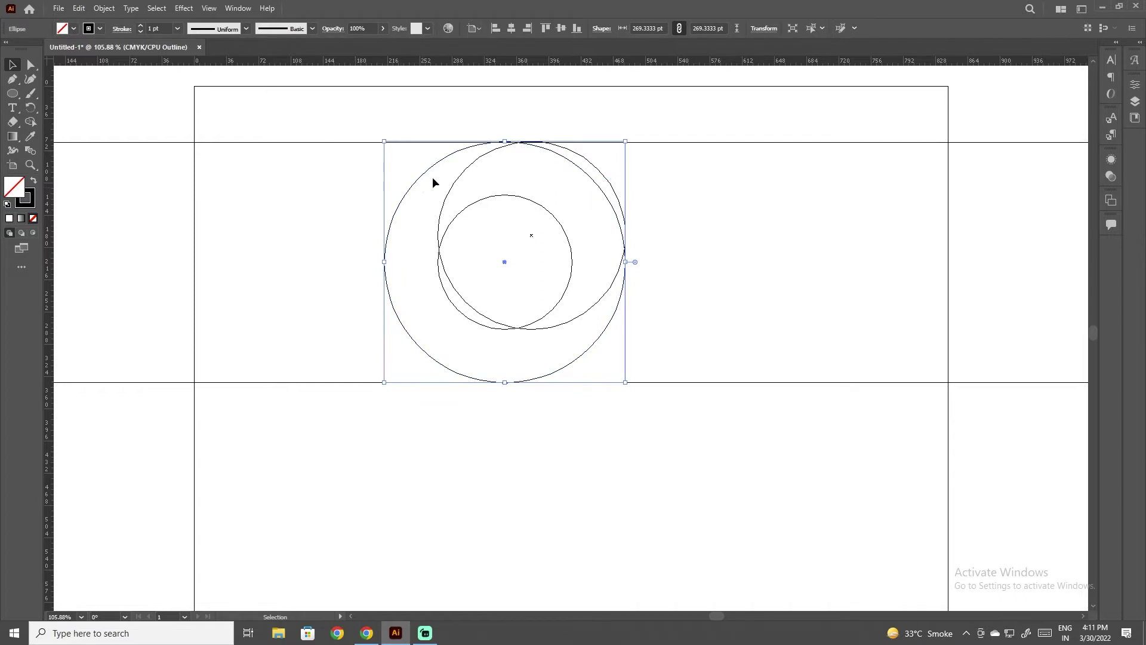
pyautogui.click(461, 173)
pyautogui.click(76, 9)
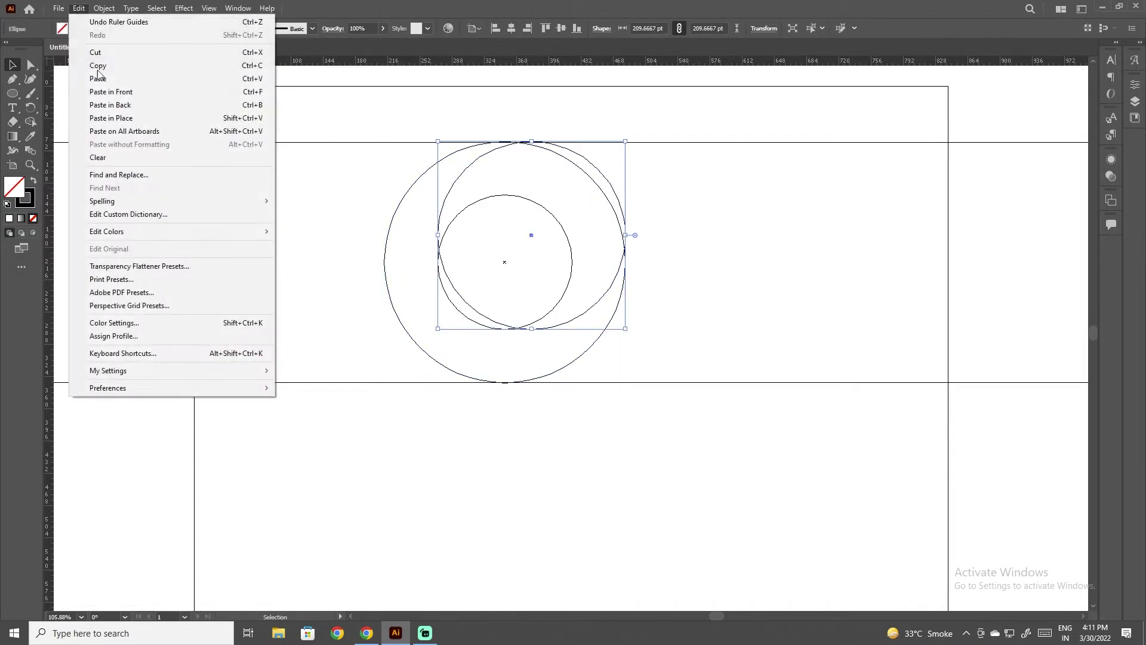
pyautogui.click(83, 66)
pyautogui.click(79, 9)
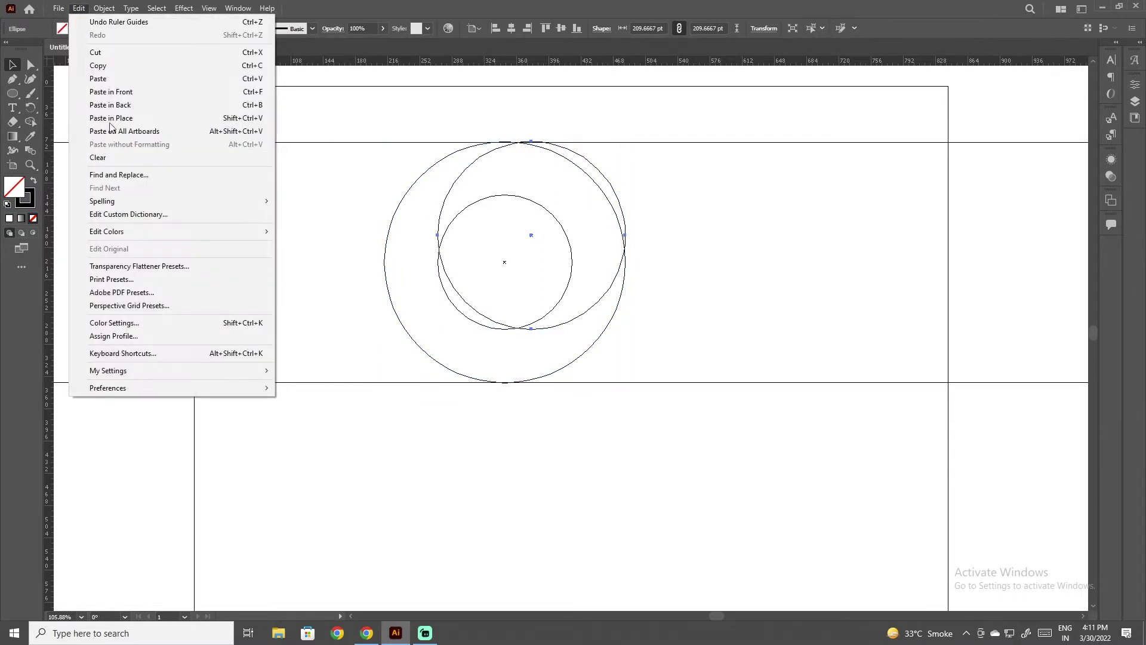
pyautogui.click(96, 115)
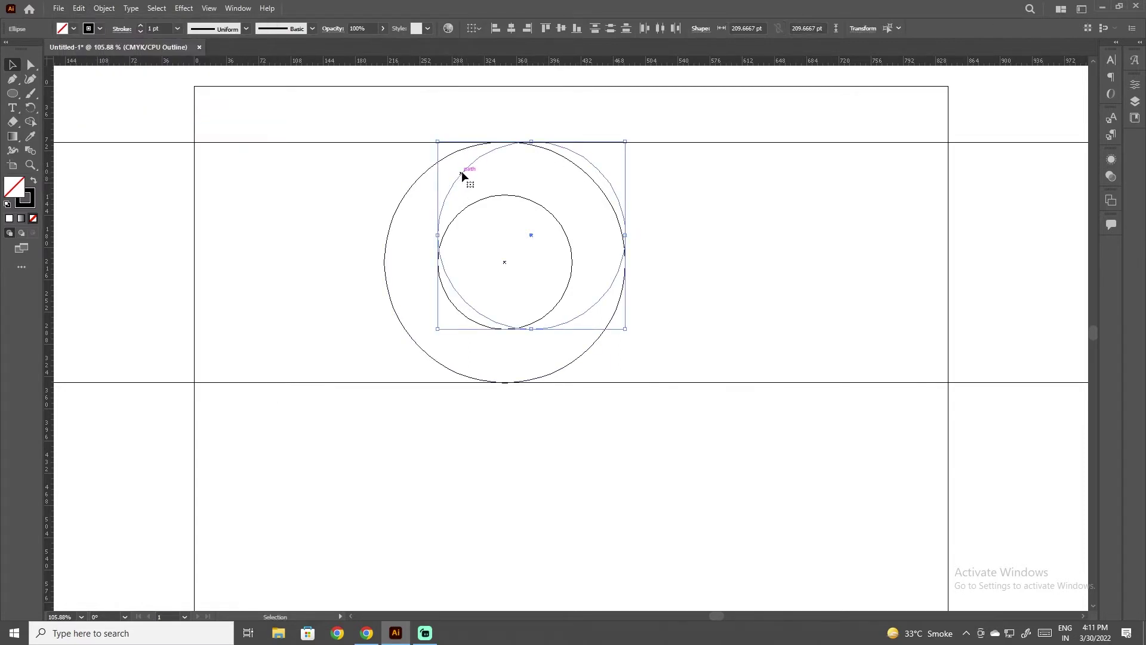
pyautogui.moveTo(459, 189); pyautogui.dragTo(459, 226)
pyautogui.click(643, 309)
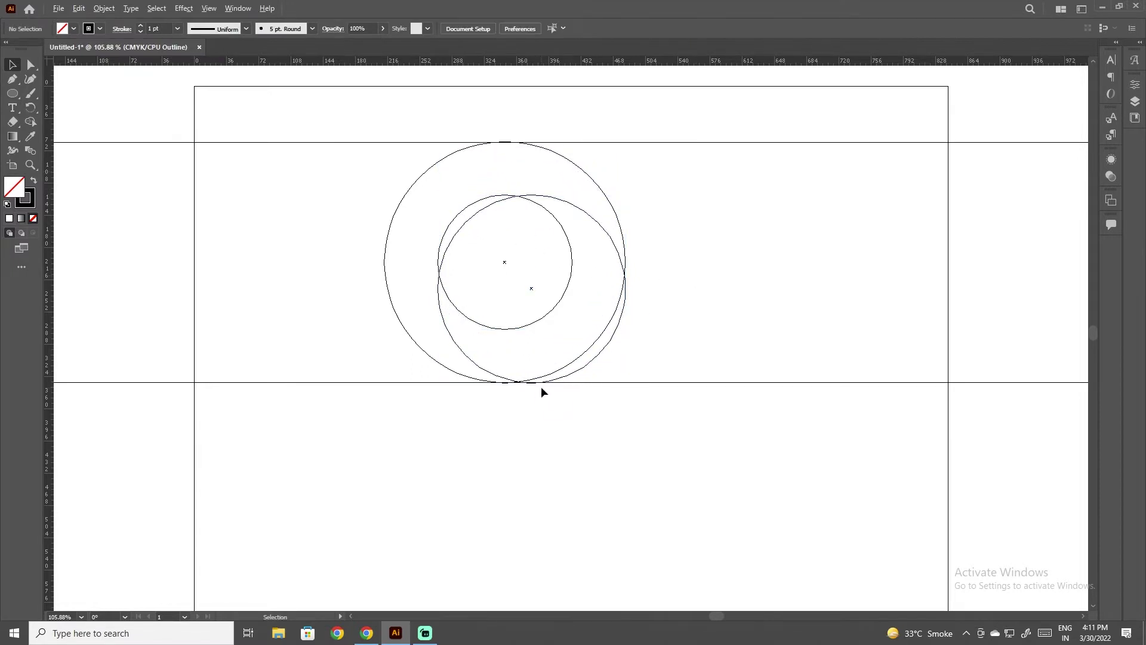
# Raise the bottom guide onto the circles' lowest point and restore the normal preview
pyautogui.scroll(5, 541, 388)
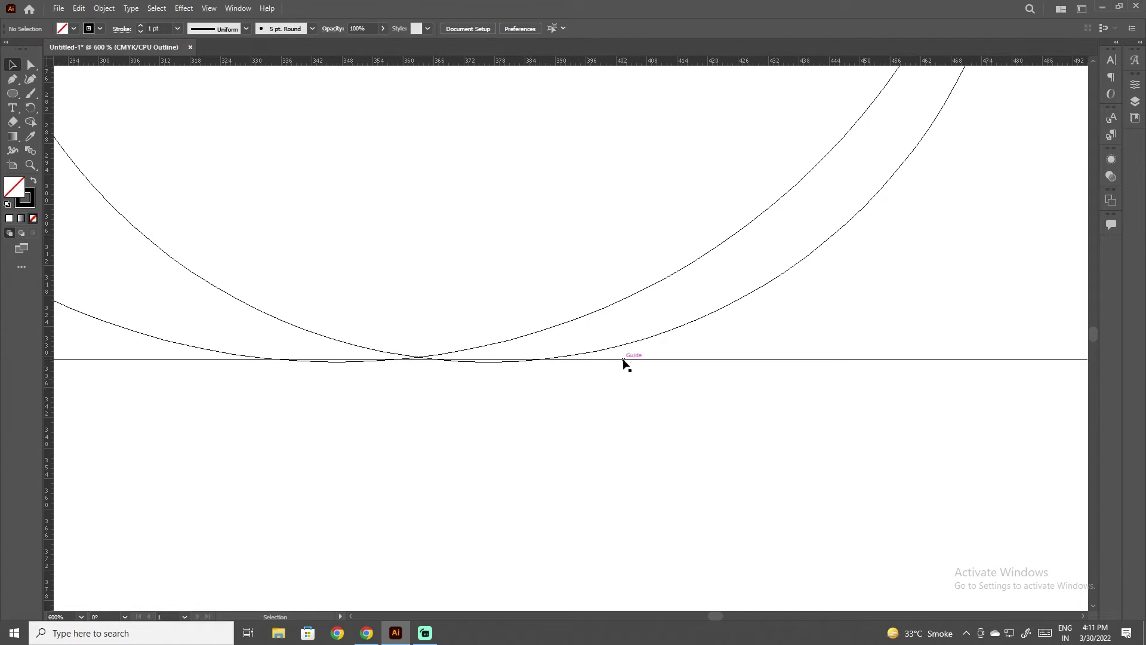
pyautogui.moveTo(624, 359); pyautogui.dragTo(622, 368)
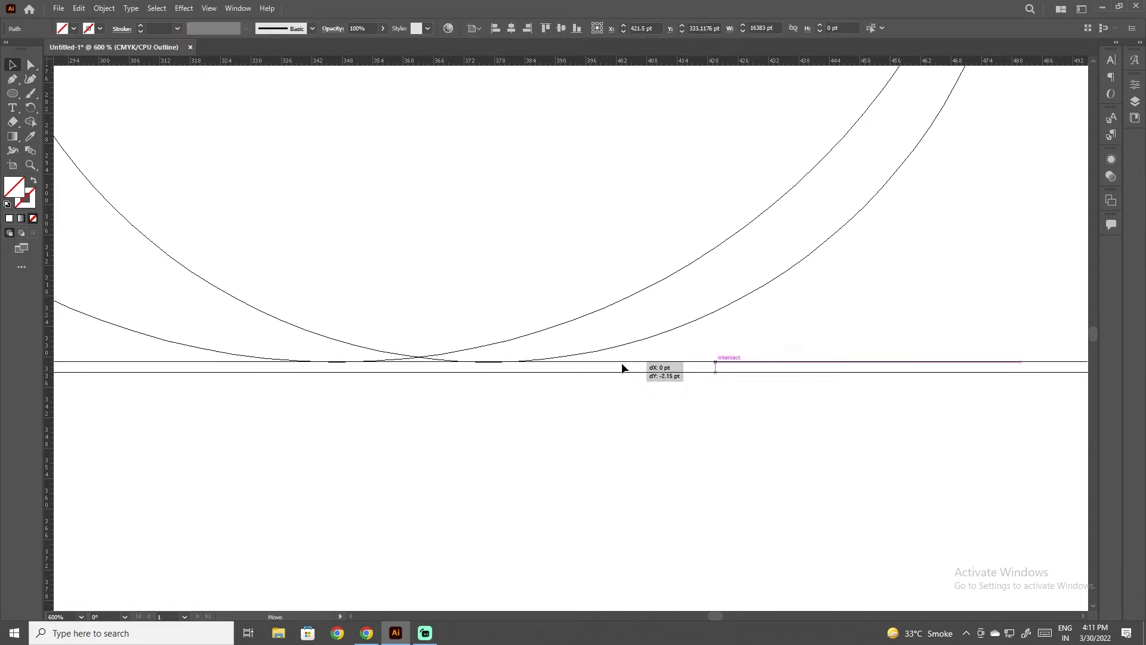
pyautogui.click(603, 396)
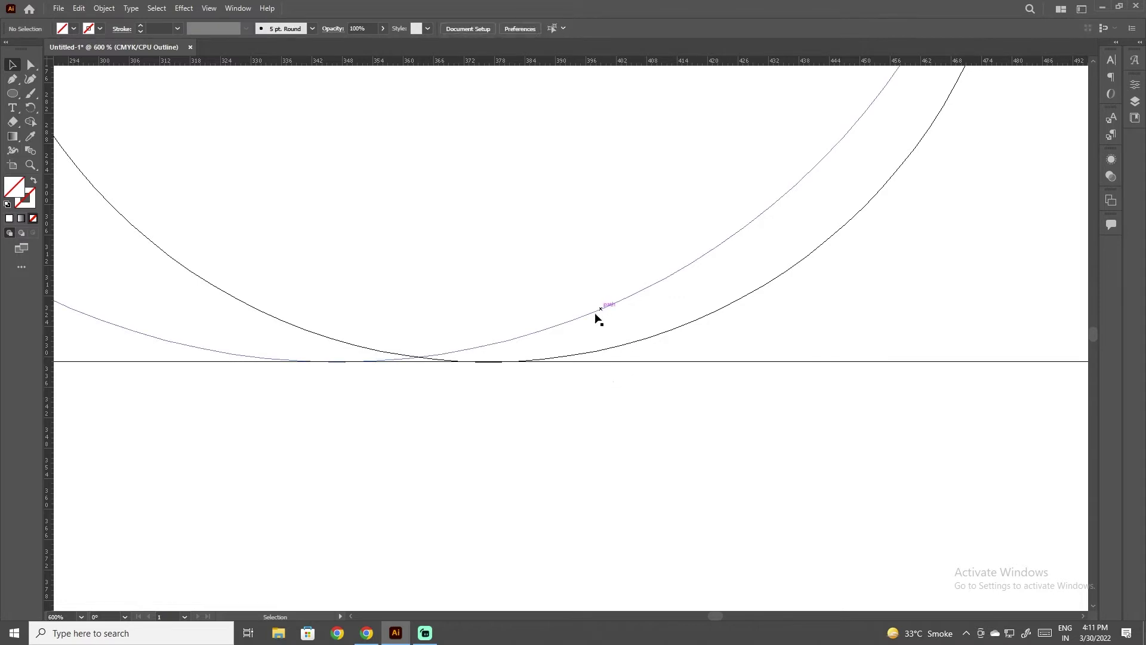
pyautogui.scroll(-3, 579, 300)
pyautogui.scroll(-3, 579, 300)
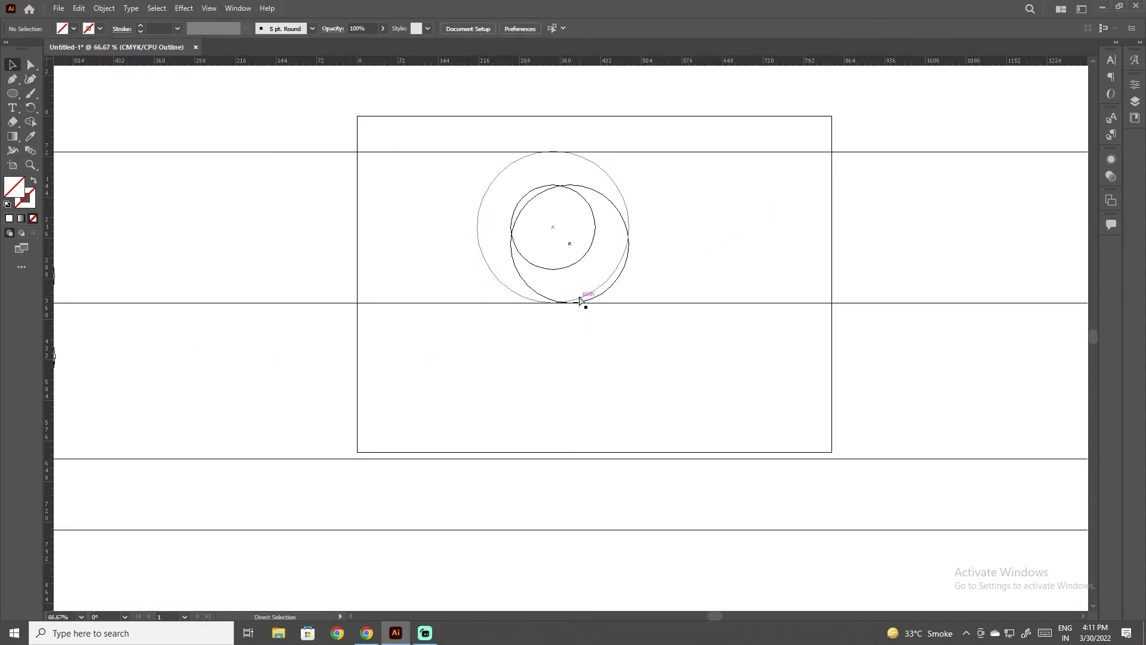
pyautogui.hotkey('ctrl', 'y')
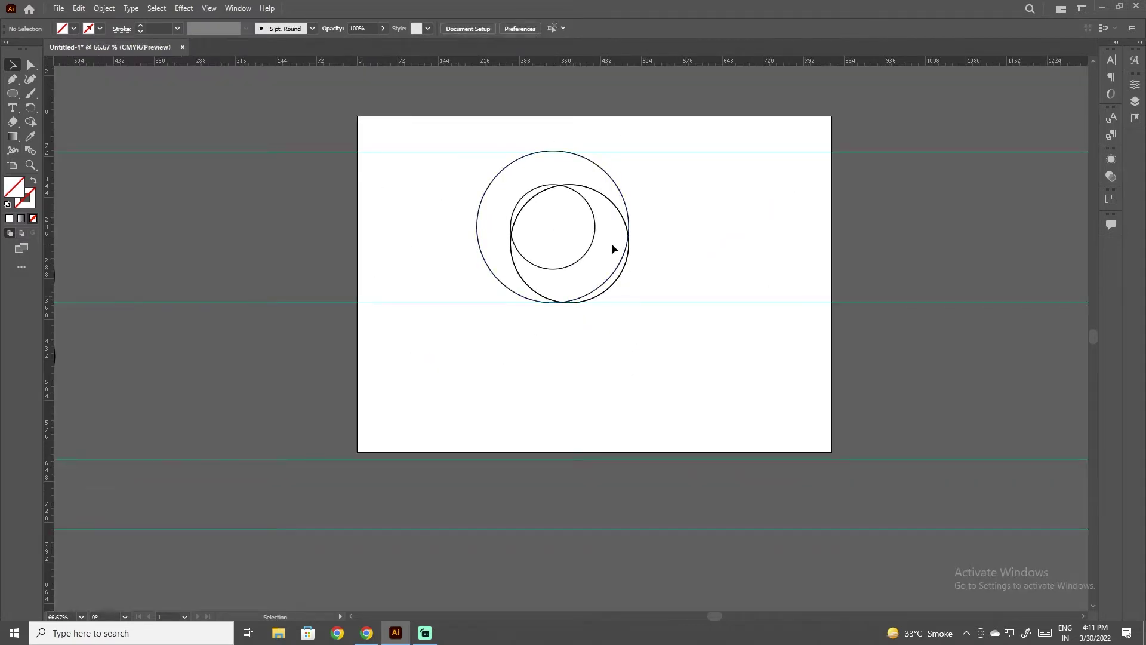
# Undo the right circle's downward move so its top meets the large circle's top
pyautogui.scroll(3, 646, 213)
pyautogui.scroll(-2, 650, 213)
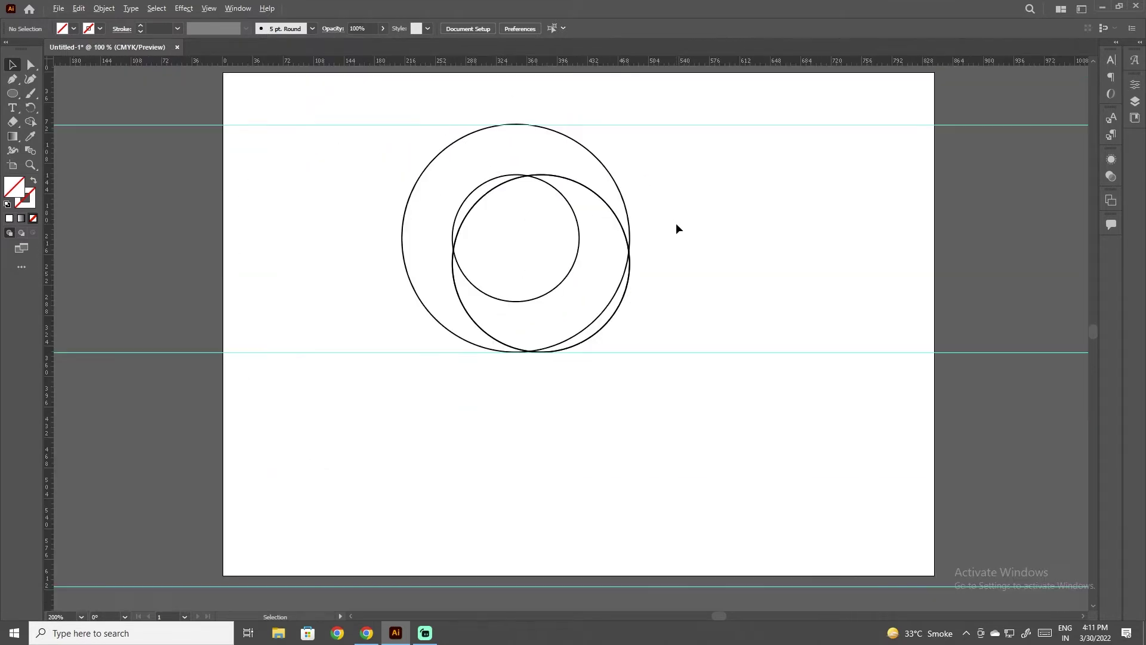
pyautogui.hotkey('ctrl', 'z')
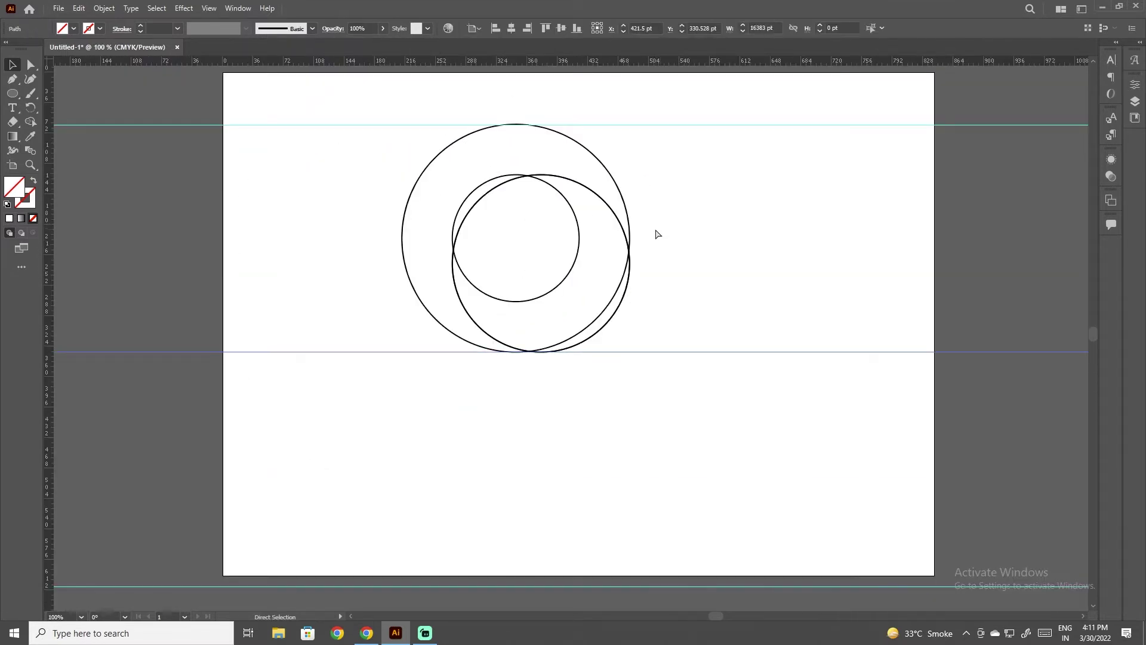
pyautogui.hotkey('ctrl', 'z')
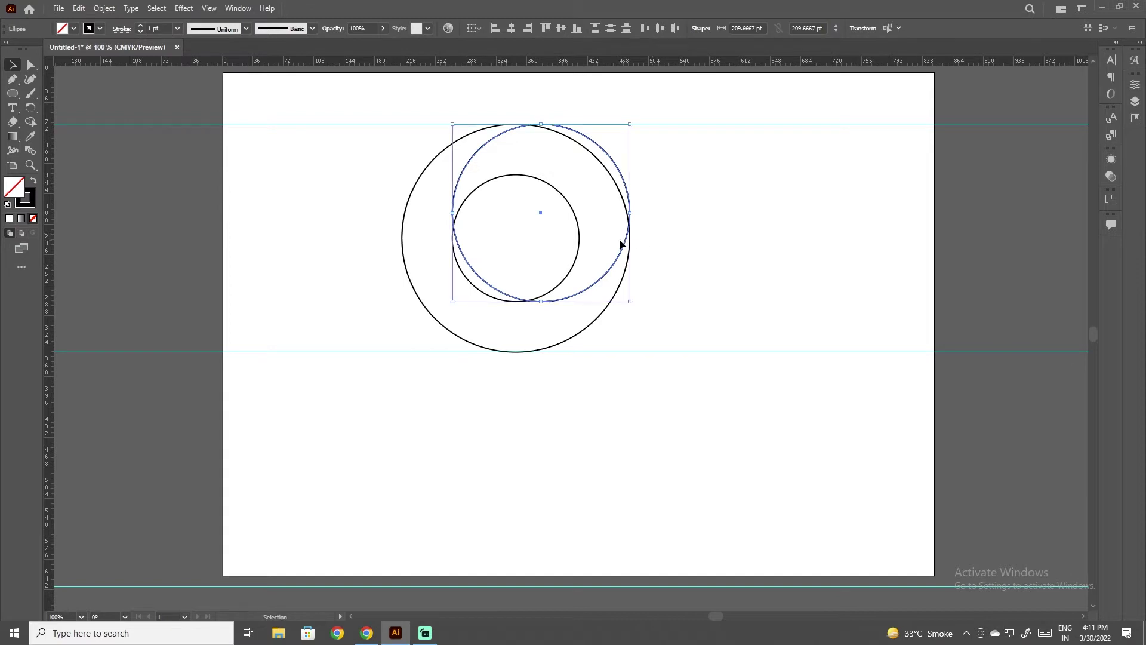
# Duplicate the right-hand 210 pt circle in place and drag the copy down to the lower guide
pyautogui.click(653, 298)
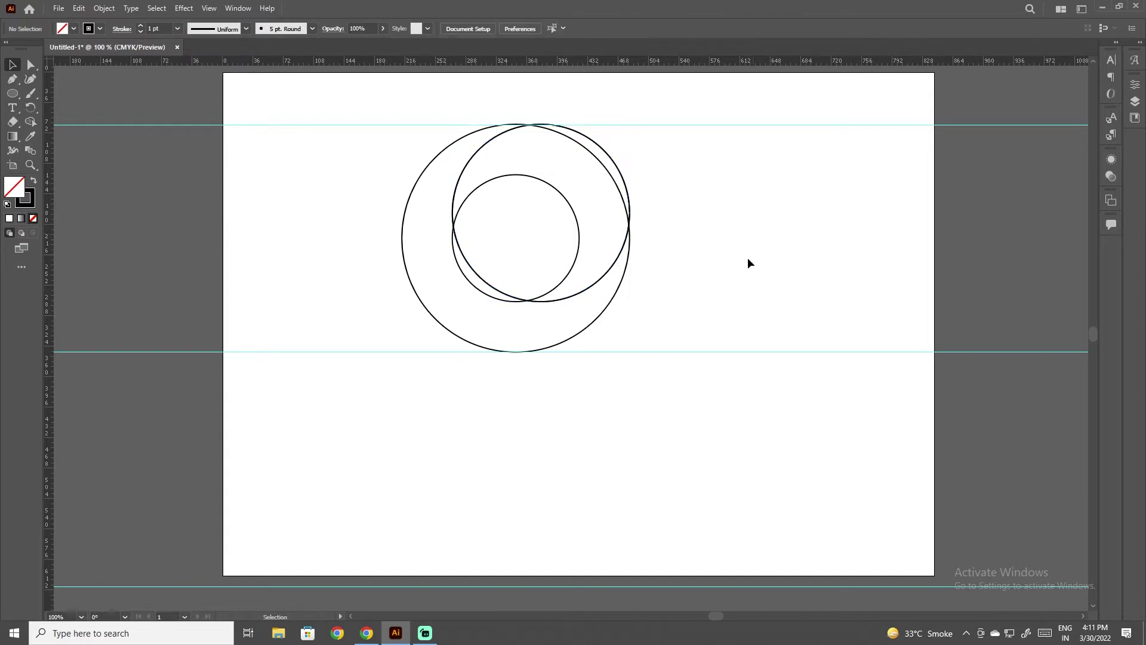
pyautogui.click(606, 275)
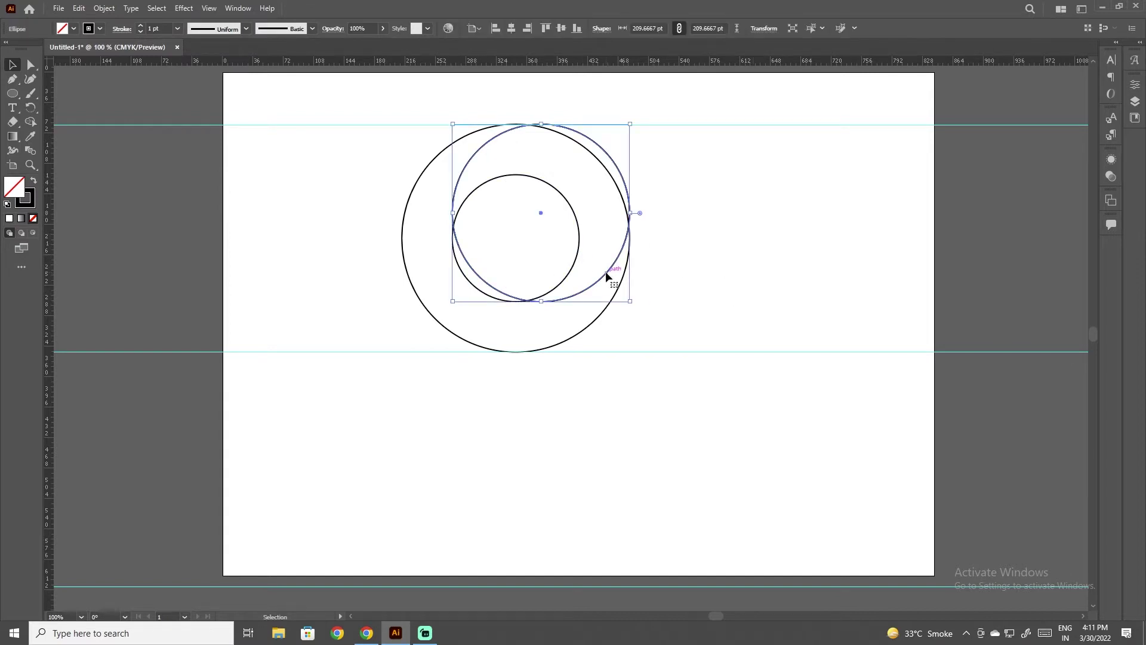
pyautogui.click(86, 10)
pyautogui.click(90, 64)
pyautogui.click(79, 9)
pyautogui.click(128, 120)
pyautogui.moveTo(559, 390); pyautogui.dragTo(580, 357)
pyautogui.moveTo(562, 303); pyautogui.dragTo(561, 349)
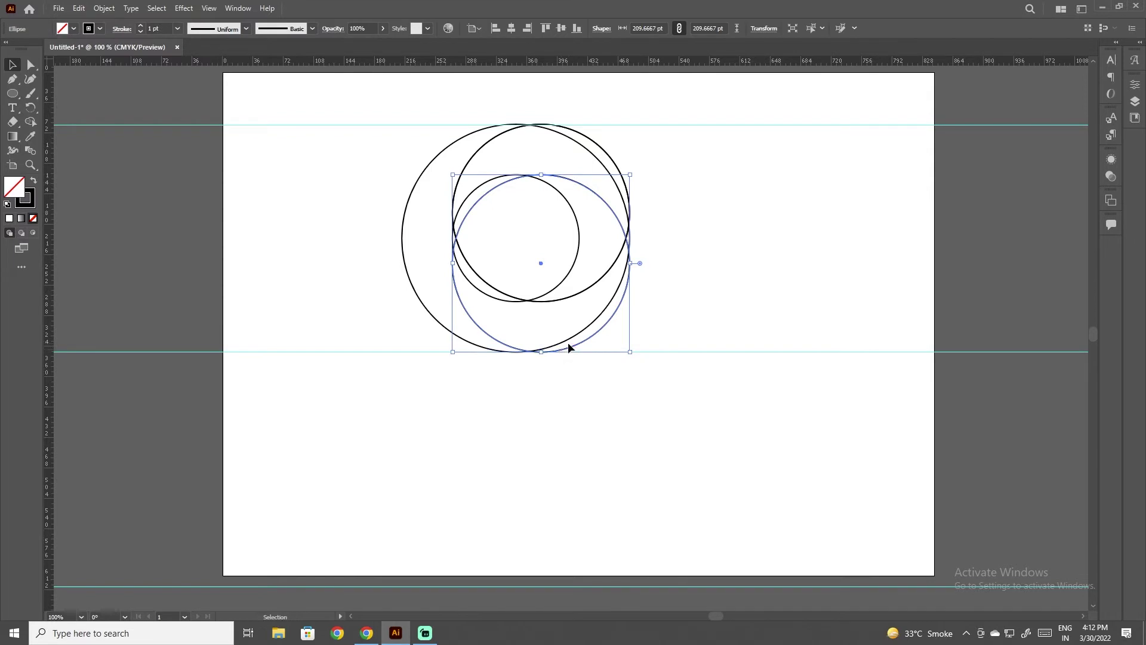
# In Outline view, nudge the lower guide onto the circles' bottom, then return to preview
pyautogui.hotkey('ctrl', 'y')
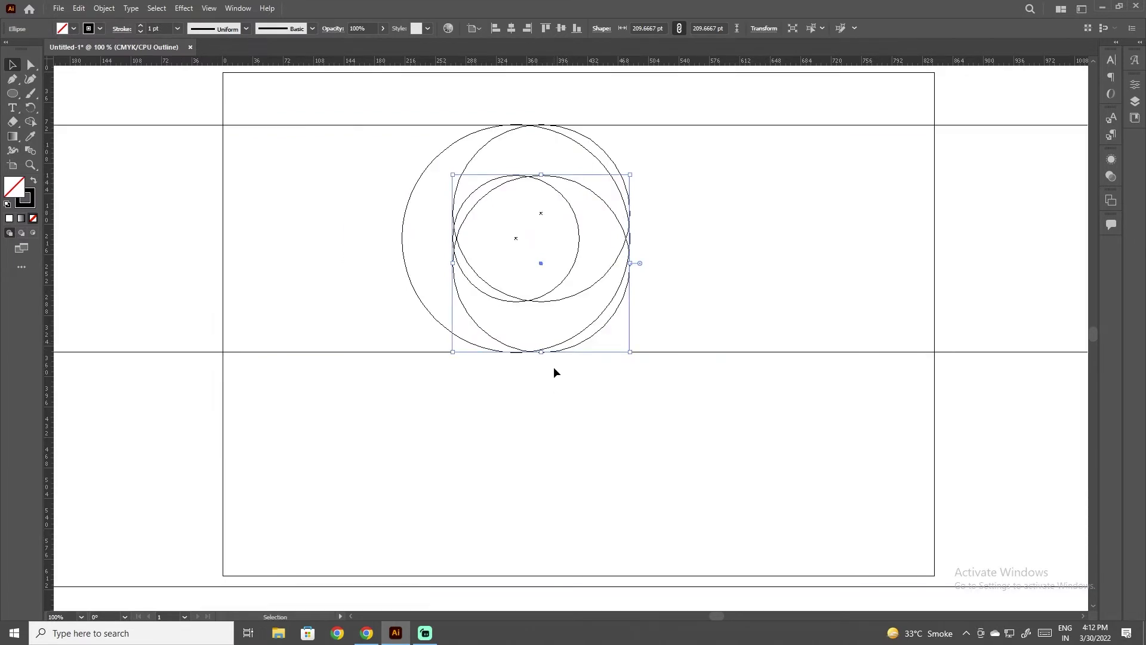
pyautogui.keyDown('alt'); pyautogui.scroll(4, 547, 370); pyautogui.keyUp('alt')
pyautogui.click(560, 392)
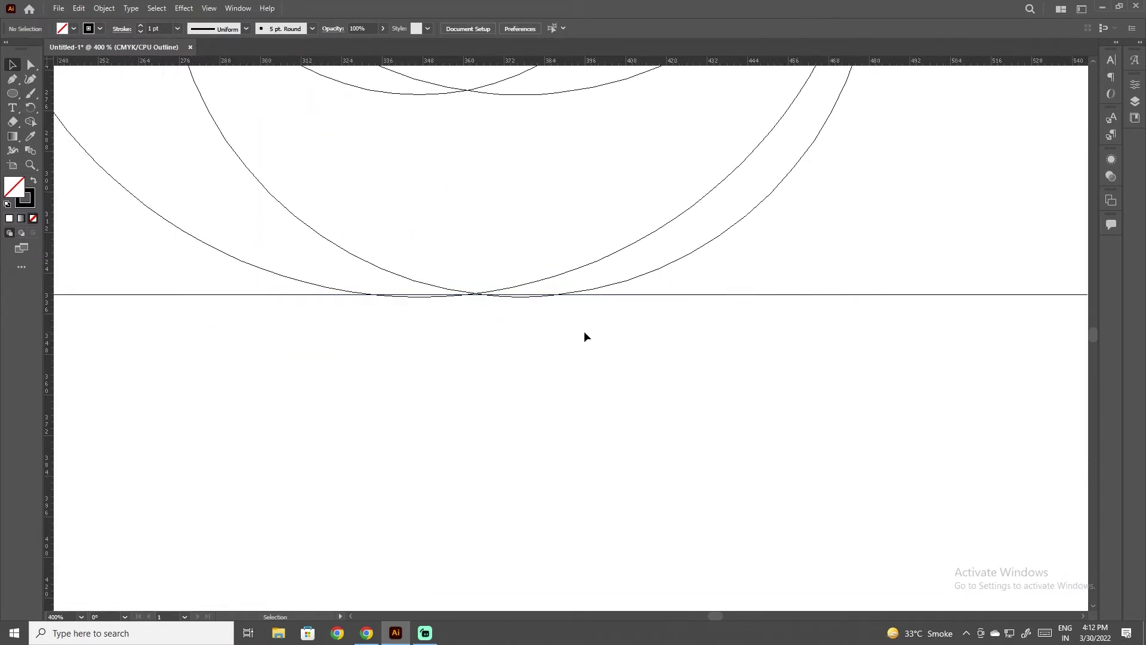
pyautogui.moveTo(647, 294); pyautogui.dragTo(650, 297)
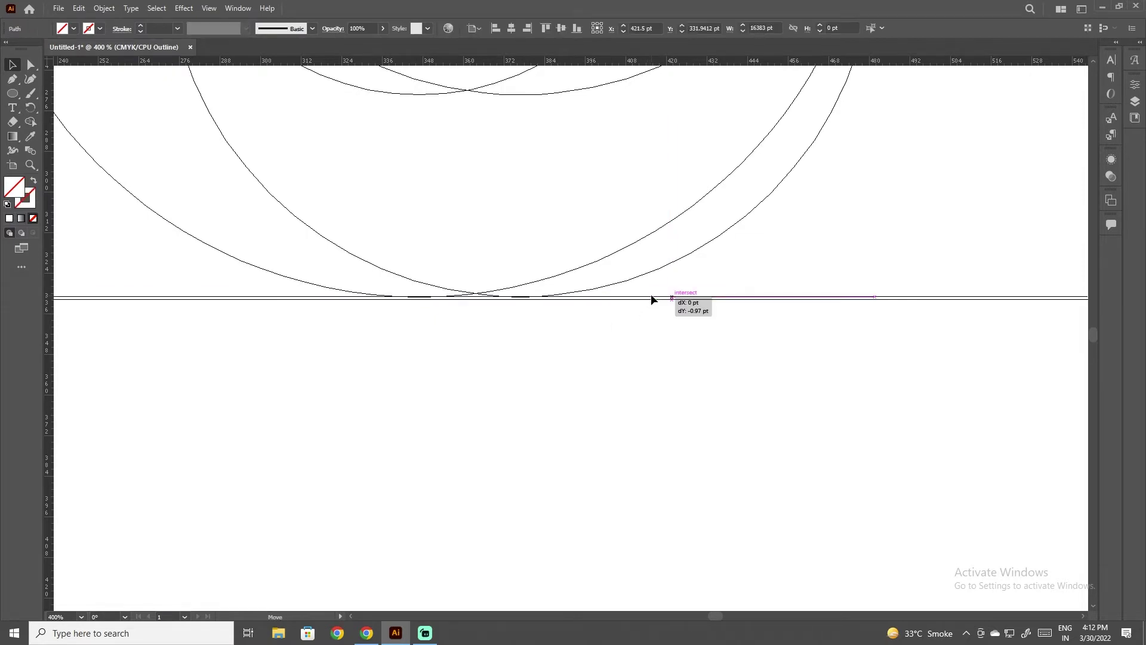
pyautogui.click(623, 384)
pyautogui.scroll(-4, 615, 377)
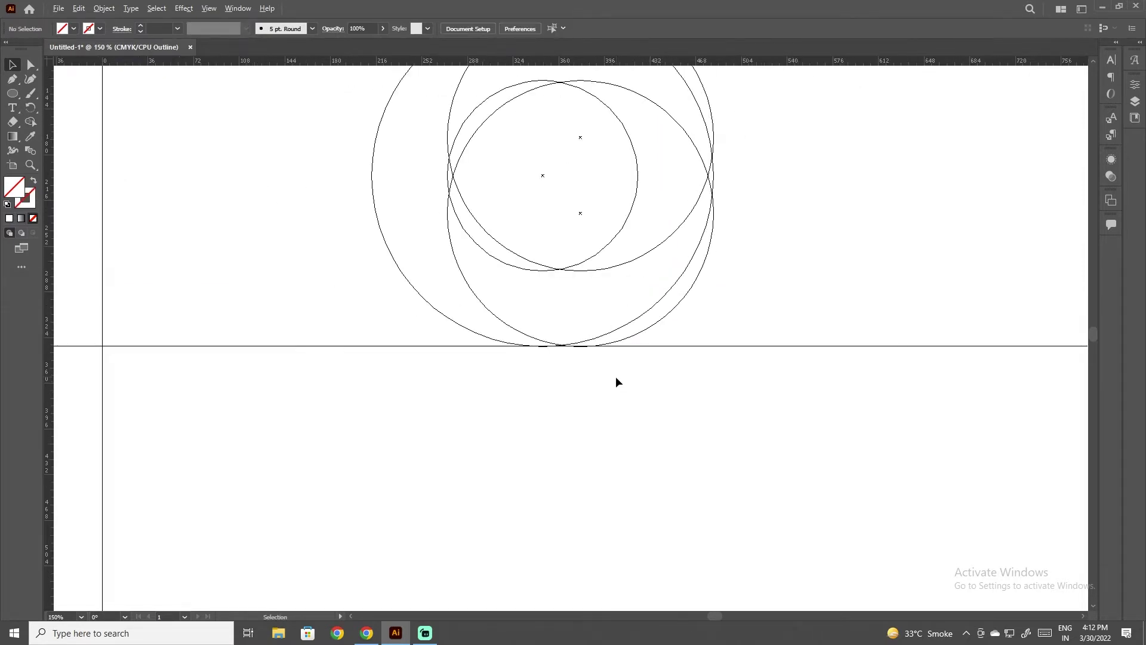
pyautogui.scroll(-3, 615, 376)
pyautogui.hotkey('ctrl', 'y')
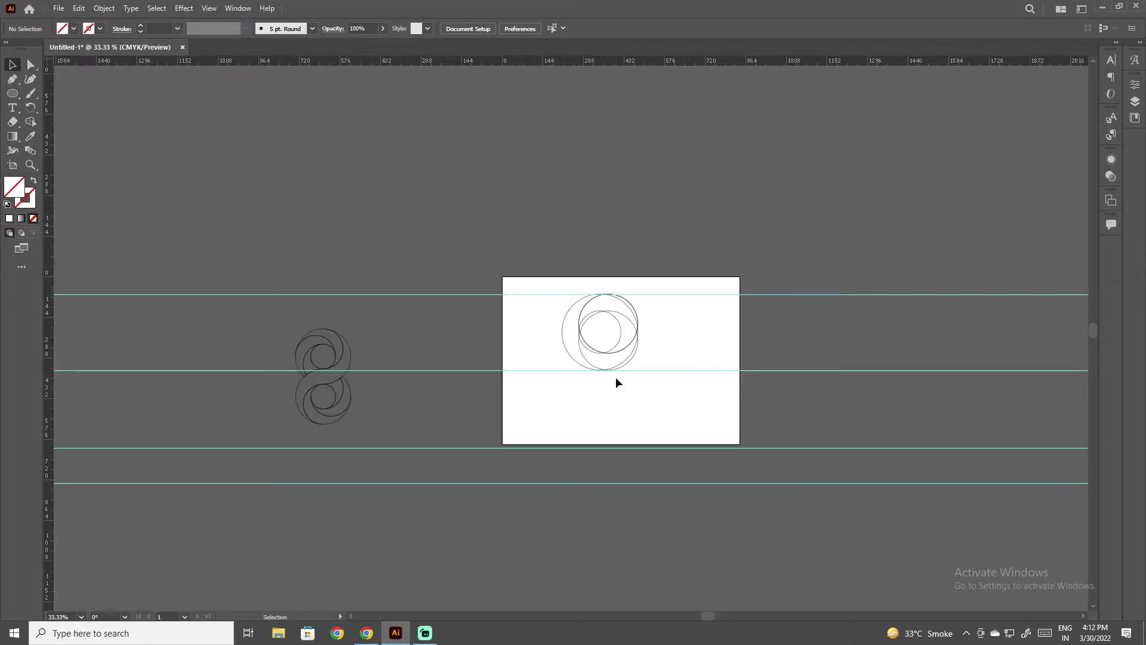
# Select all the circles and align them to a common horizontal centre
pyautogui.hotkey('ctrl', '0')
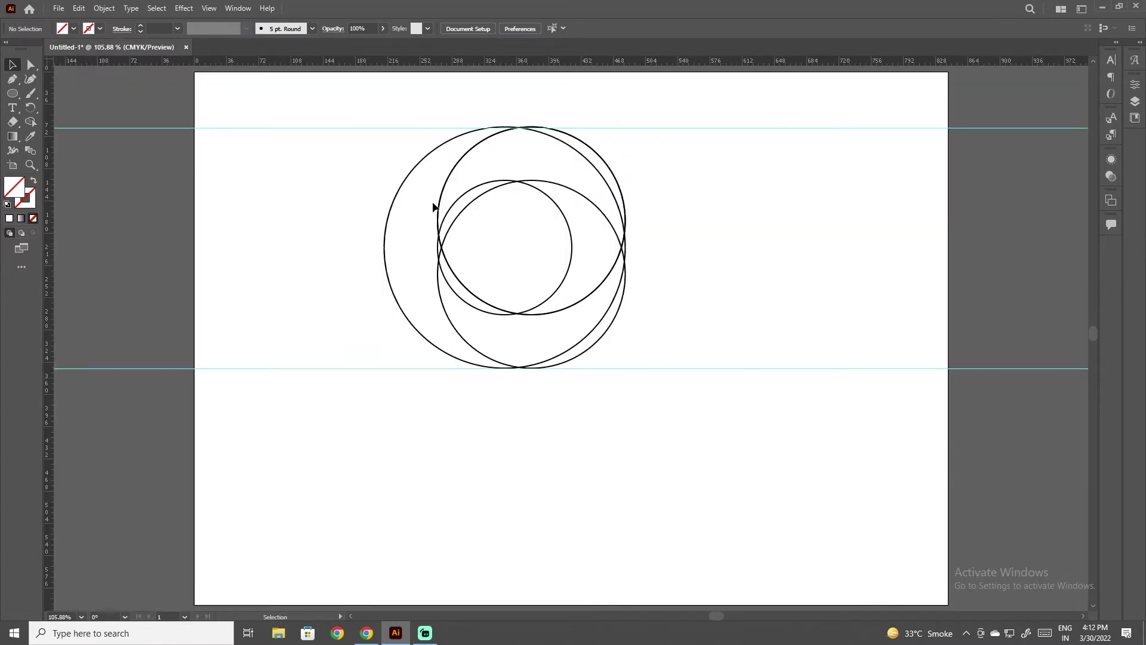
pyautogui.moveTo(364, 120); pyautogui.dragTo(705, 472)
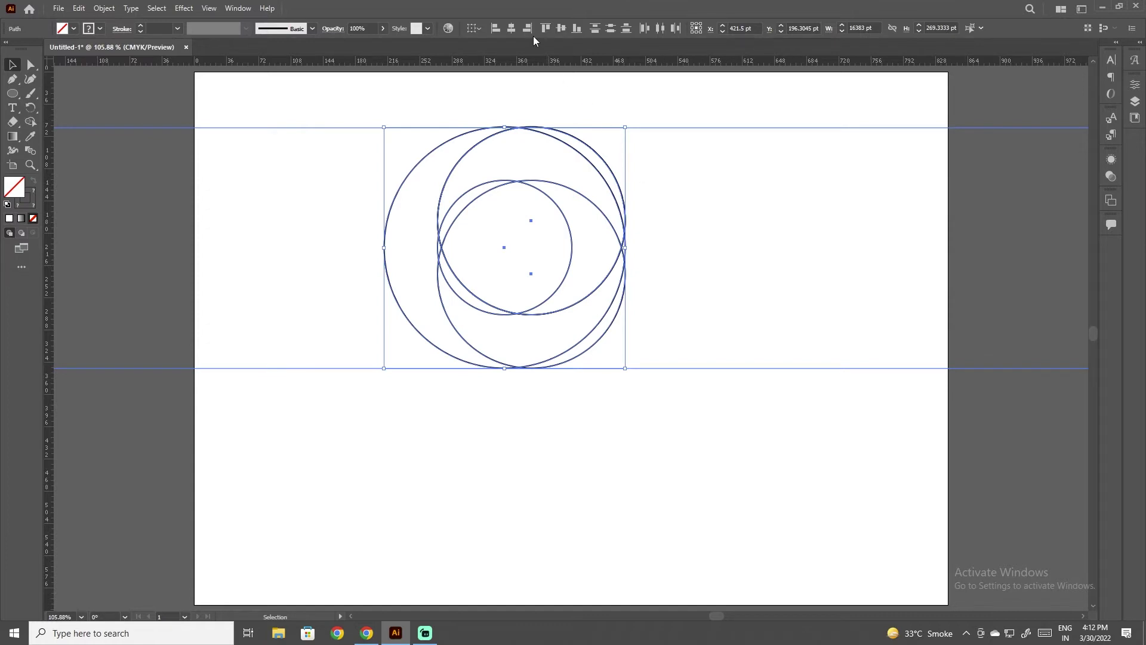
pyautogui.click(511, 28)
pyautogui.click(688, 301)
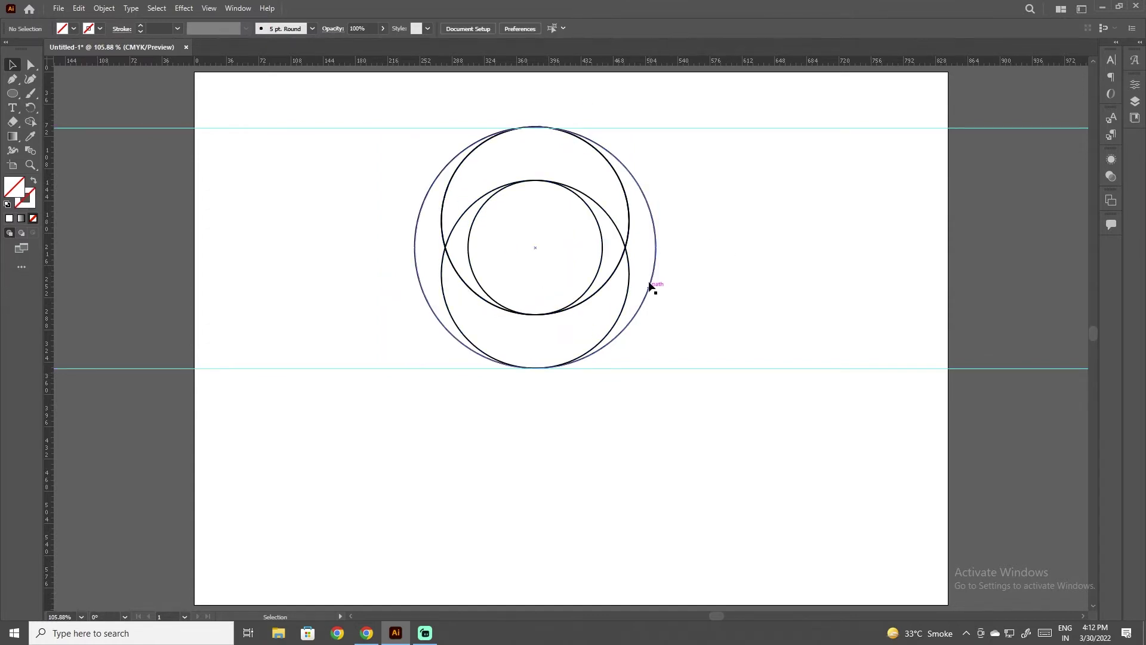
pyautogui.scroll(2, 650, 285)
pyautogui.moveTo(683, 241); pyautogui.dragTo(773, 346)
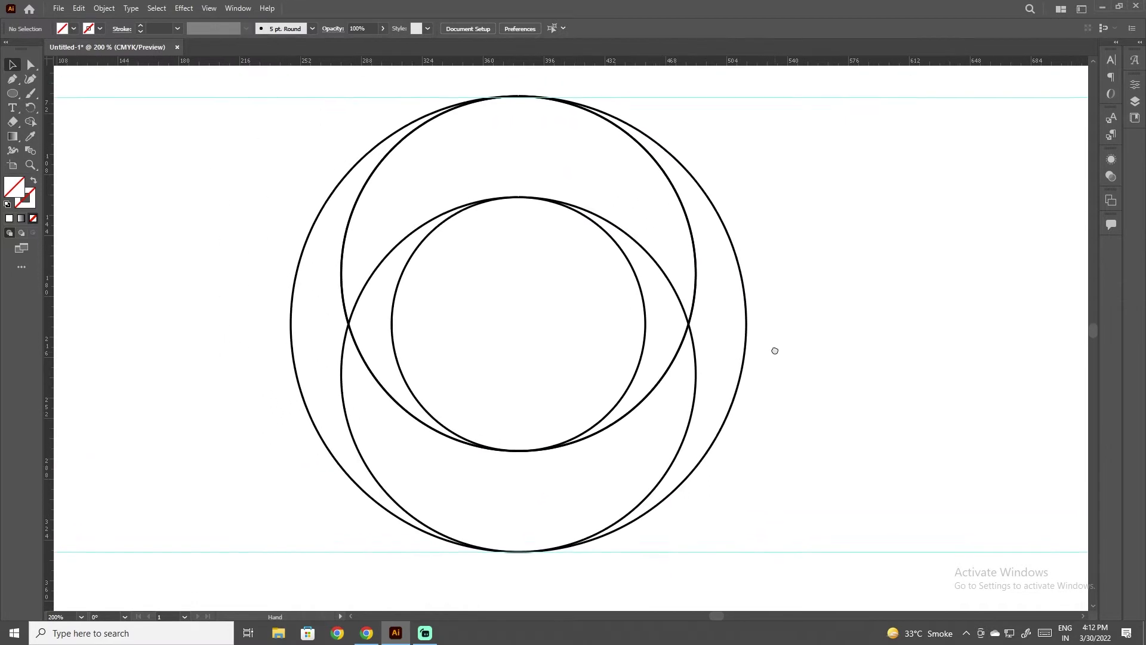
# Paste a copy of the upper circle in place and move it down and left
pyautogui.click(378, 169)
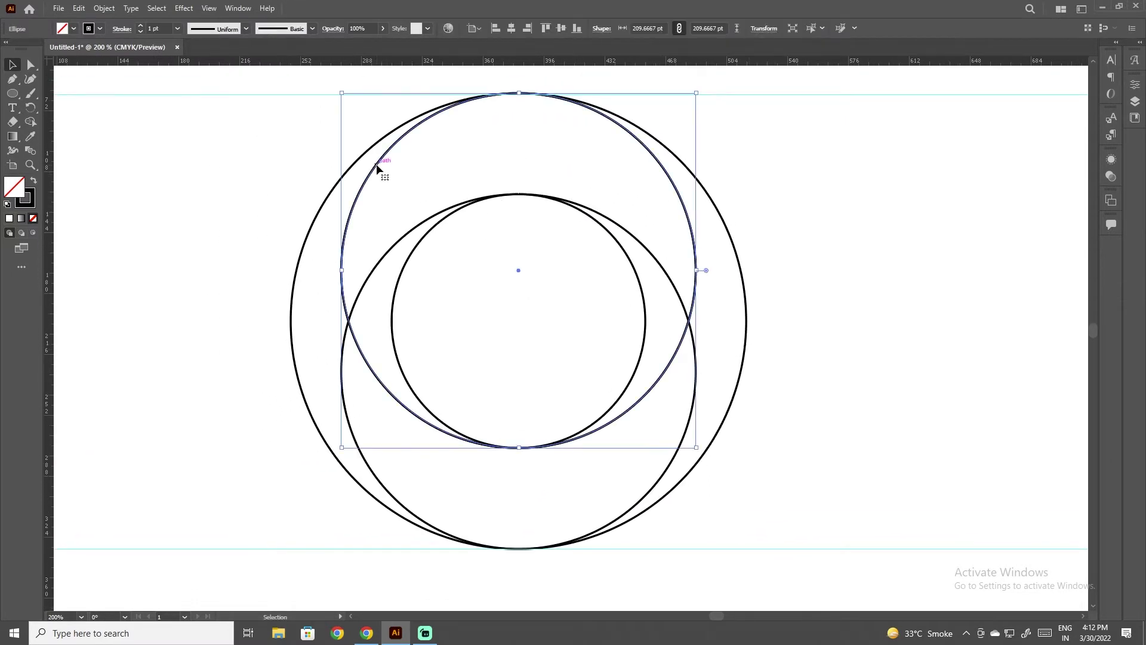
pyautogui.click(79, 8)
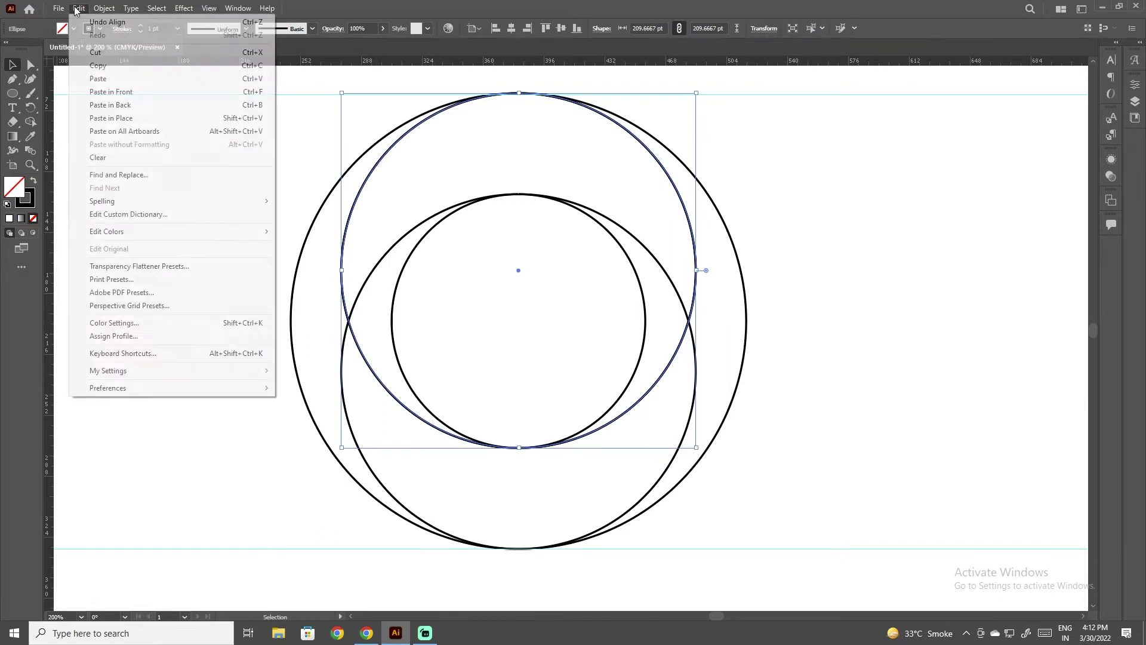
pyautogui.click(83, 66)
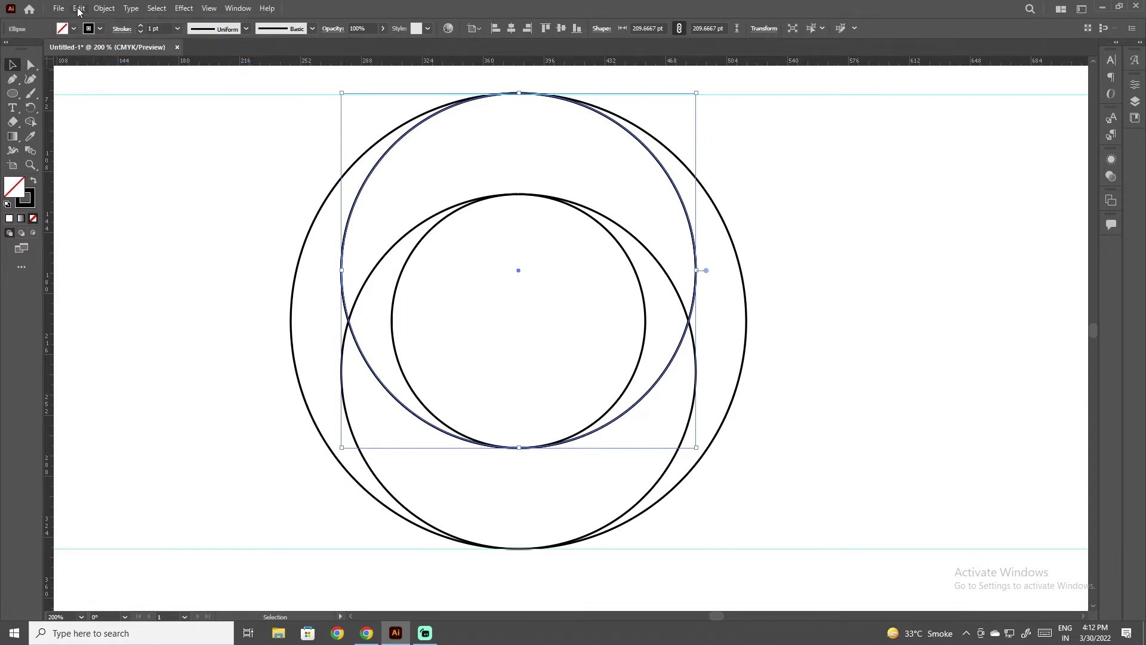
pyautogui.click(79, 8)
pyautogui.click(115, 120)
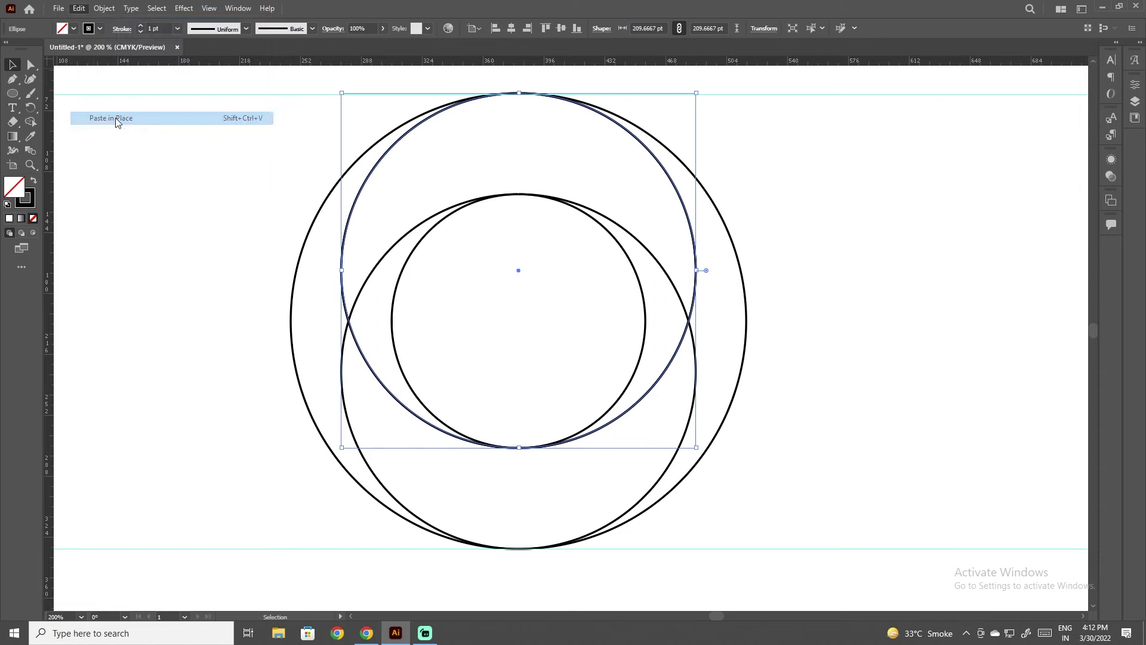
pyautogui.keyDown('shift'); pyautogui.click(405, 139); pyautogui.keyUp('shift')
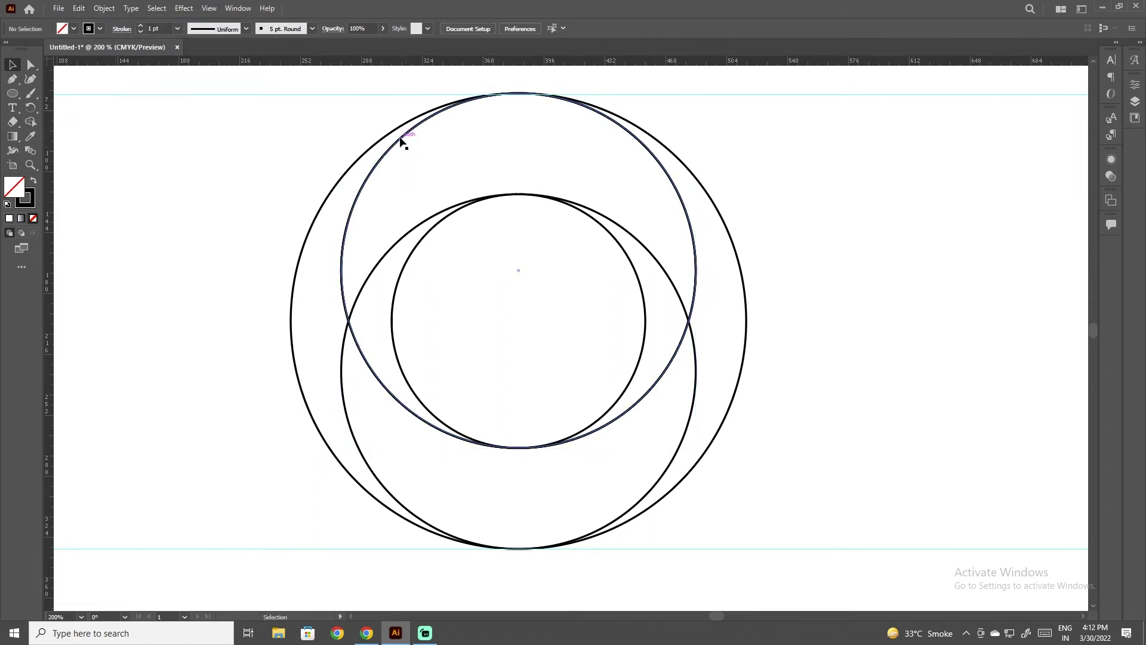
pyautogui.moveTo(402, 146)
pyautogui.mouseDown()
pyautogui.moveTo(400, 213)
pyautogui.moveTo(401, 192)
pyautogui.moveTo(346, 206)
pyautogui.mouseUp()
pyautogui.hotkey('ctrl', 'y')
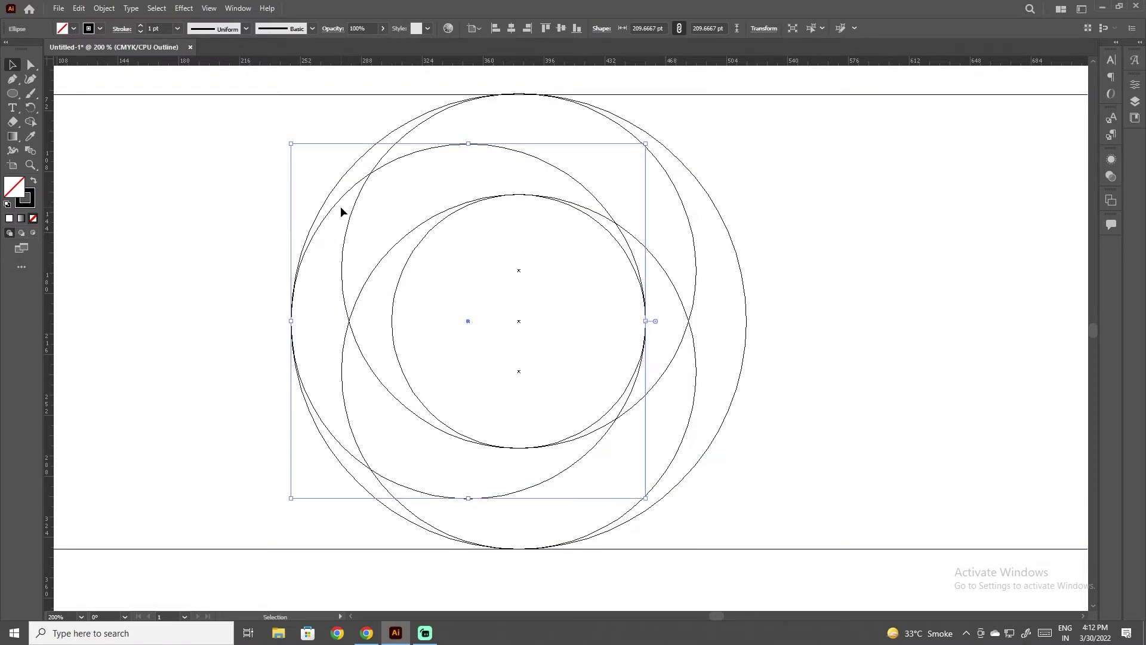
pyautogui.scroll(6, 283, 337)
pyautogui.scroll(1, 310, 328)
pyautogui.click(310, 327)
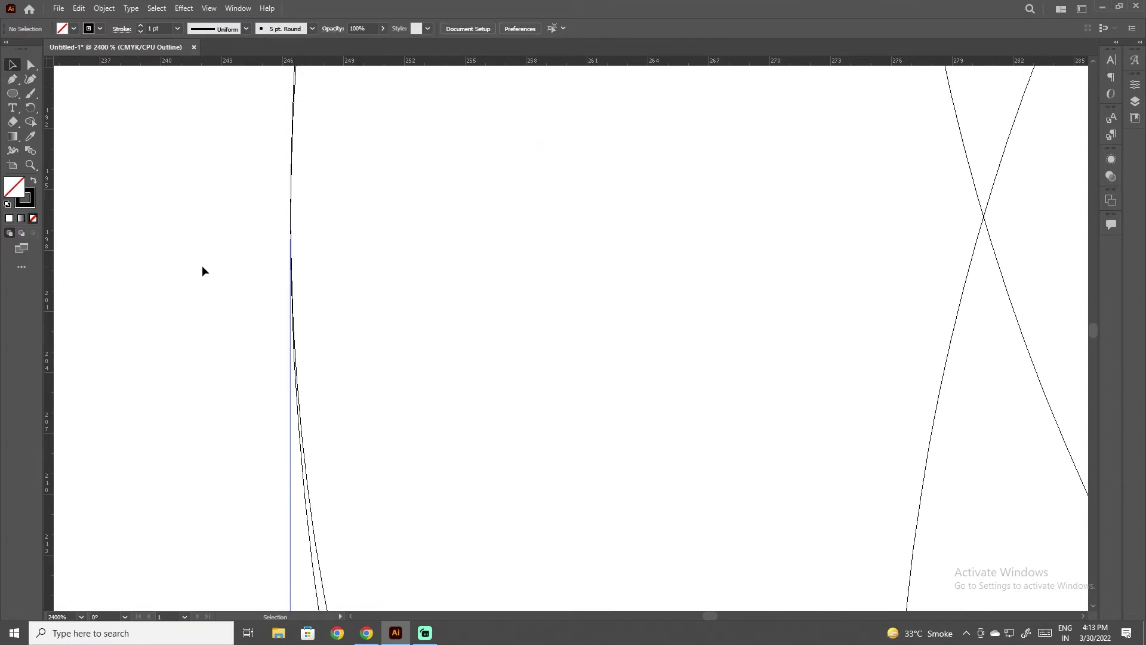
pyautogui.scroll(-4, 245, 258)
pyautogui.scroll(-4, 287, 258)
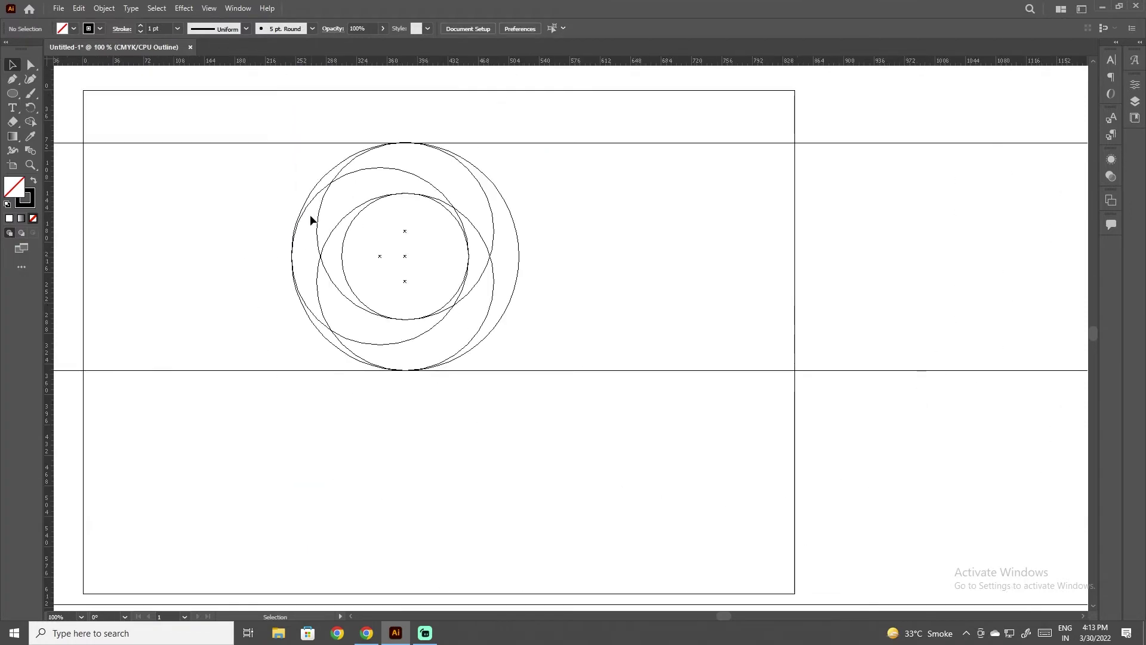
pyautogui.moveTo(343, 236); pyautogui.dragTo(558, 364)
pyautogui.press('a')
pyautogui.hotkey('ctrl', '0')
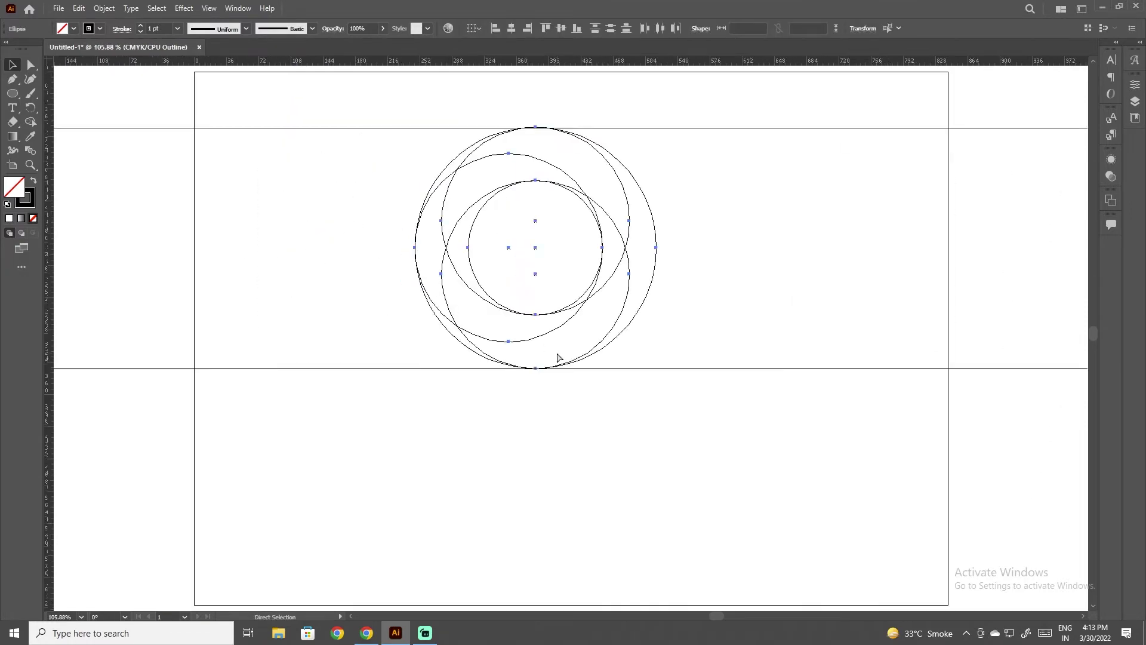
pyautogui.hotkey('ctrl', 'y')
pyautogui.press('v')
pyautogui.click(764, 272)
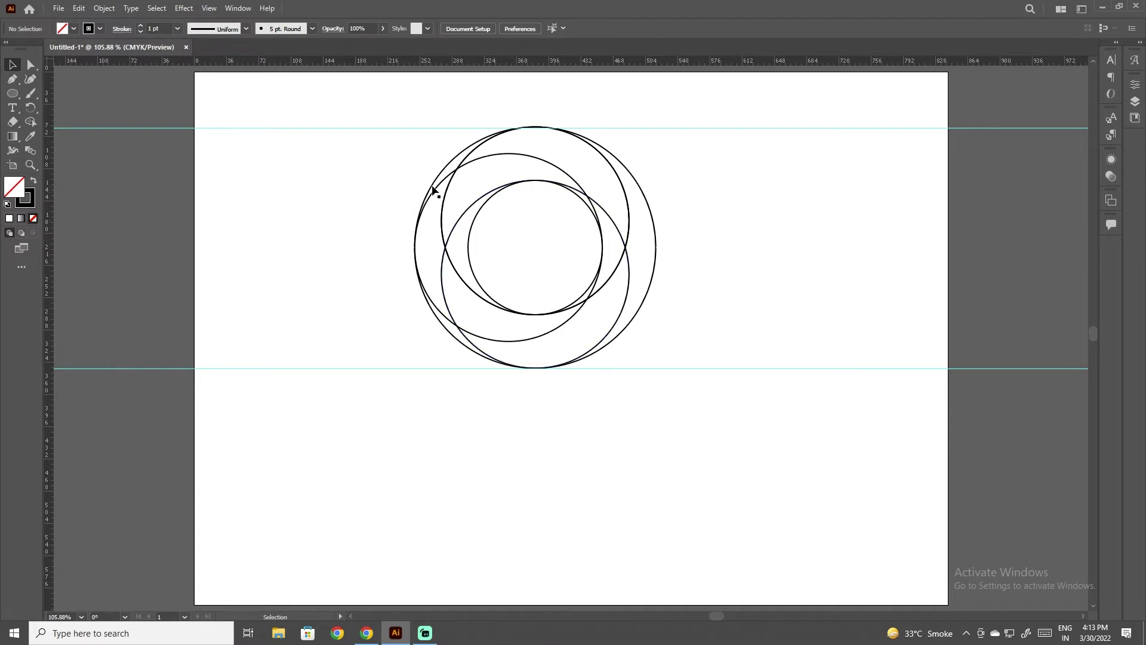
# Move the guides to the artboard's top and bottom edges, then reselect all five circles
pyautogui.moveTo(411, 154); pyautogui.dragTo(722, 397)
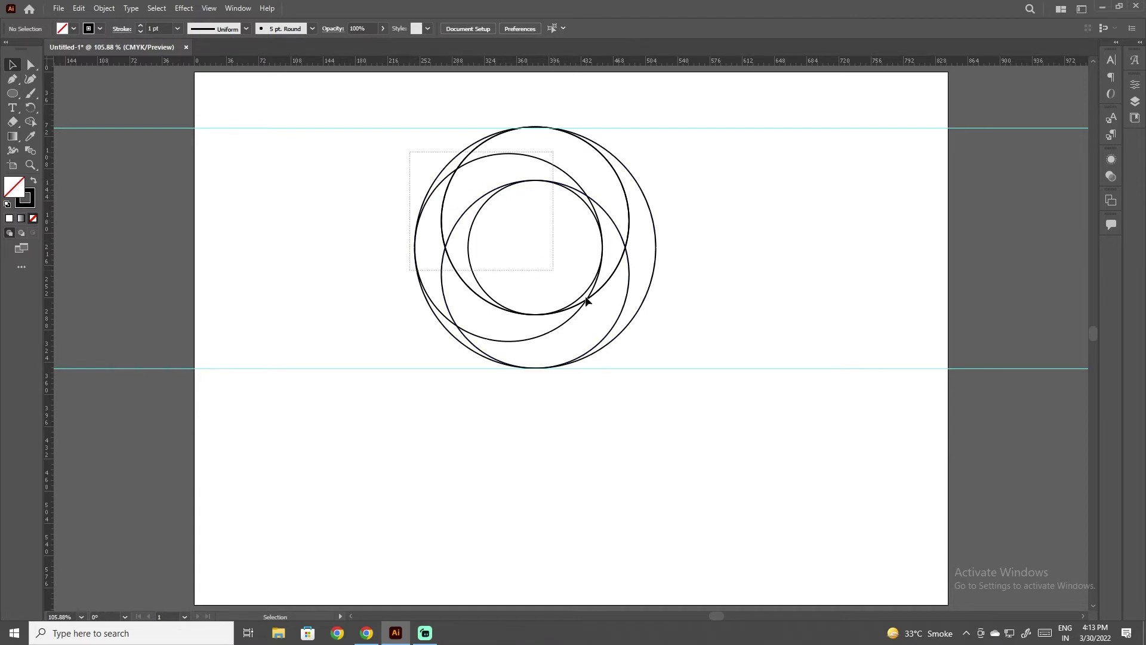
pyautogui.click(355, 357)
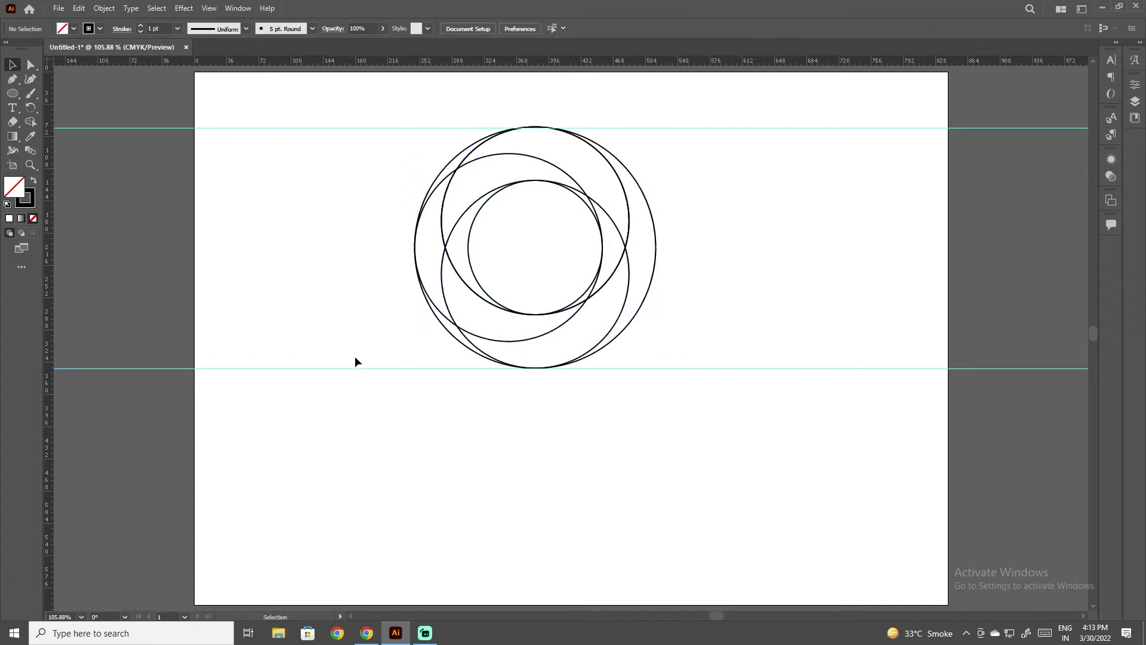
pyautogui.moveTo(359, 369); pyautogui.dragTo(353, 502)
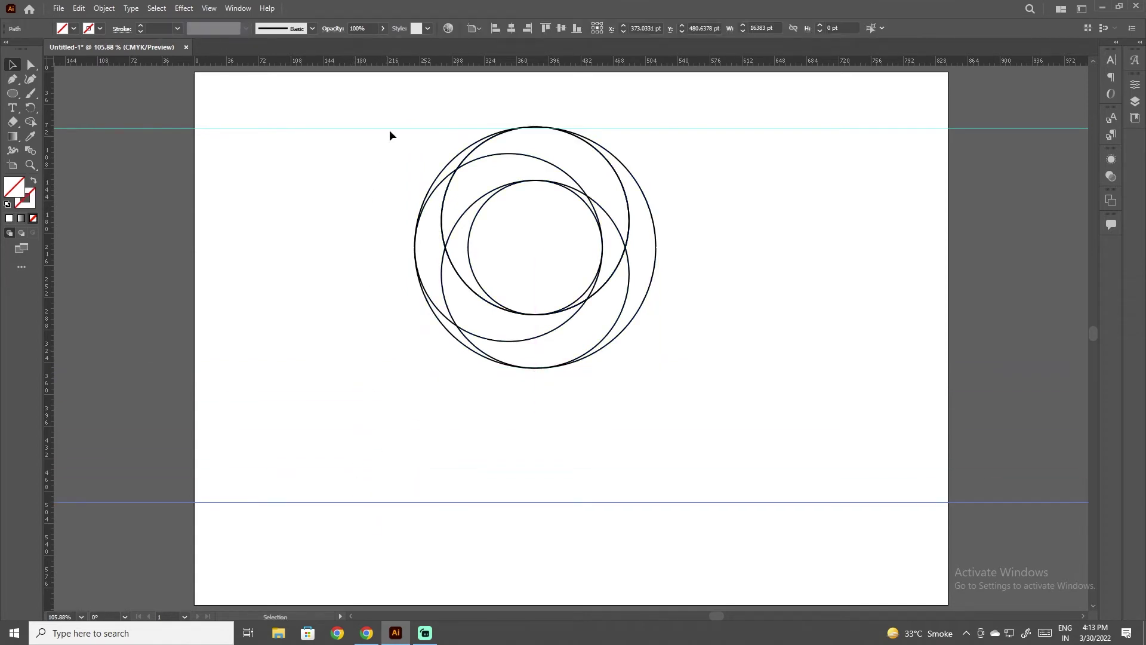
pyautogui.moveTo(389, 128); pyautogui.dragTo(395, 73)
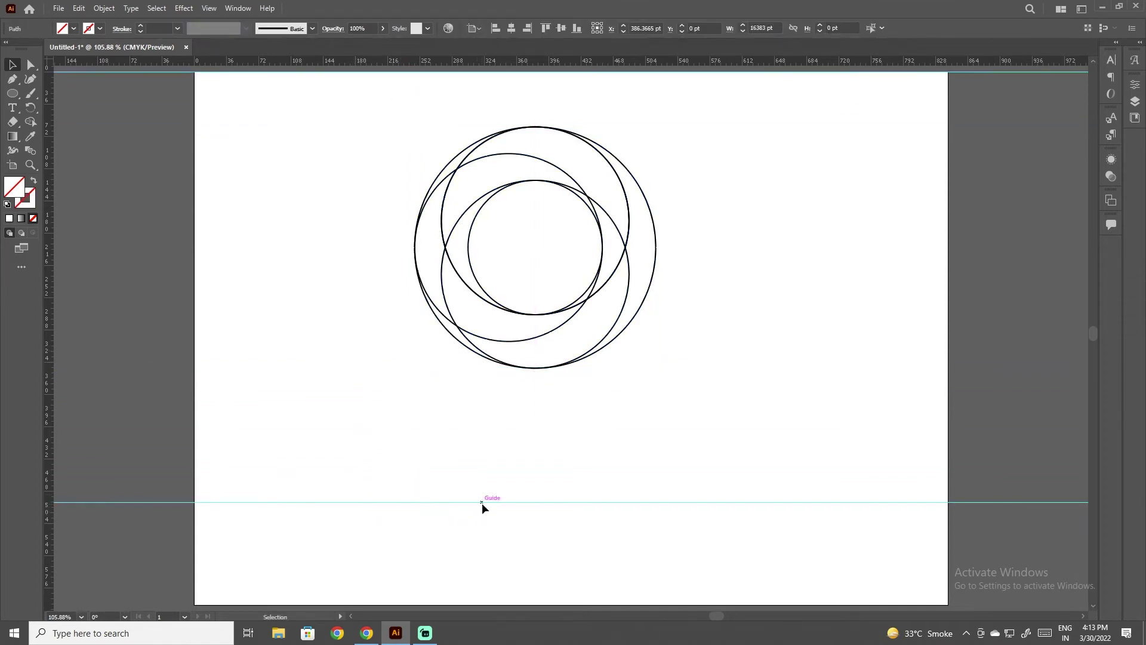
pyautogui.moveTo(482, 502); pyautogui.dragTo(491, 599)
pyautogui.moveTo(374, 114); pyautogui.dragTo(722, 464)
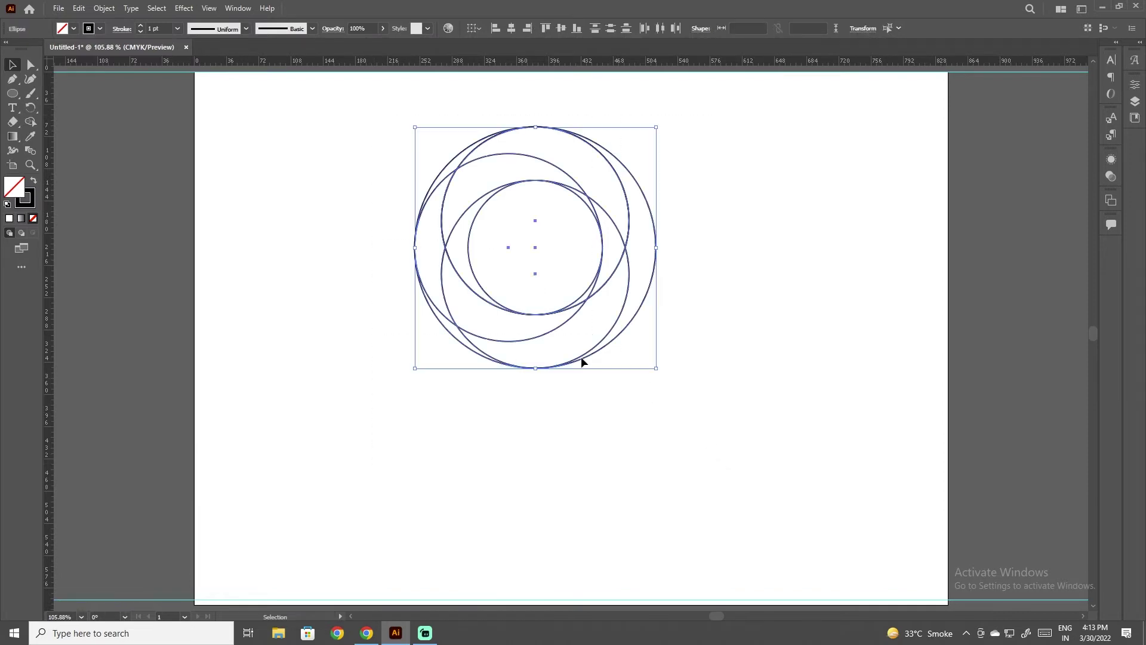
# Paste the five-circle set in place and drag the copy straight down to touch the original
pyautogui.click(79, 8)
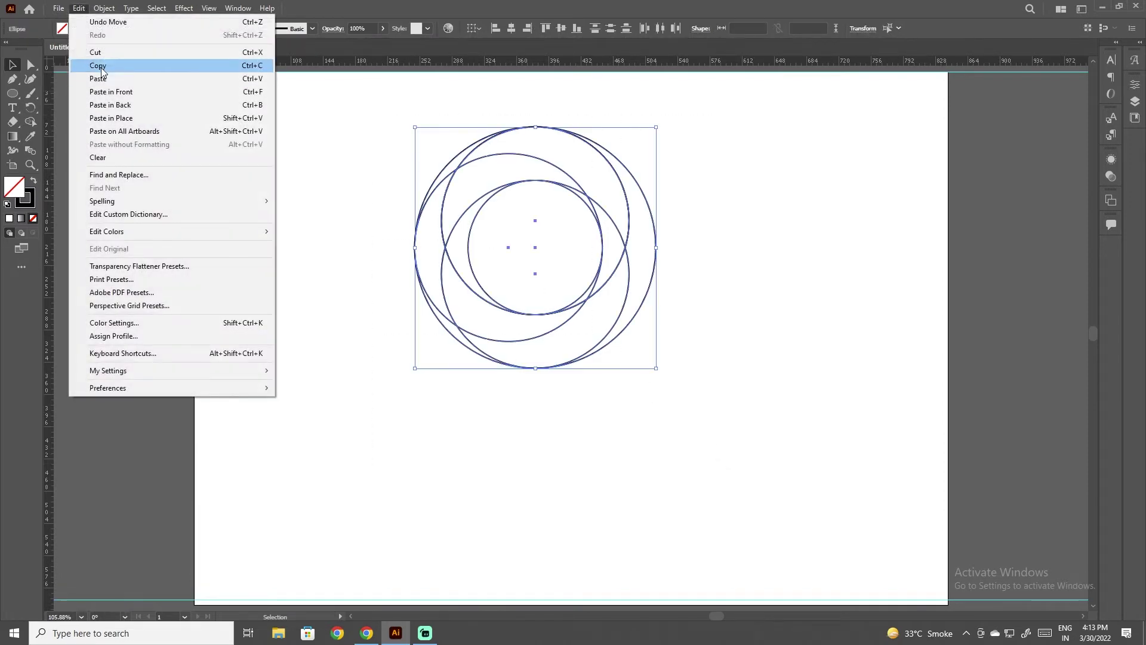
pyautogui.click(81, 67)
pyautogui.click(83, 9)
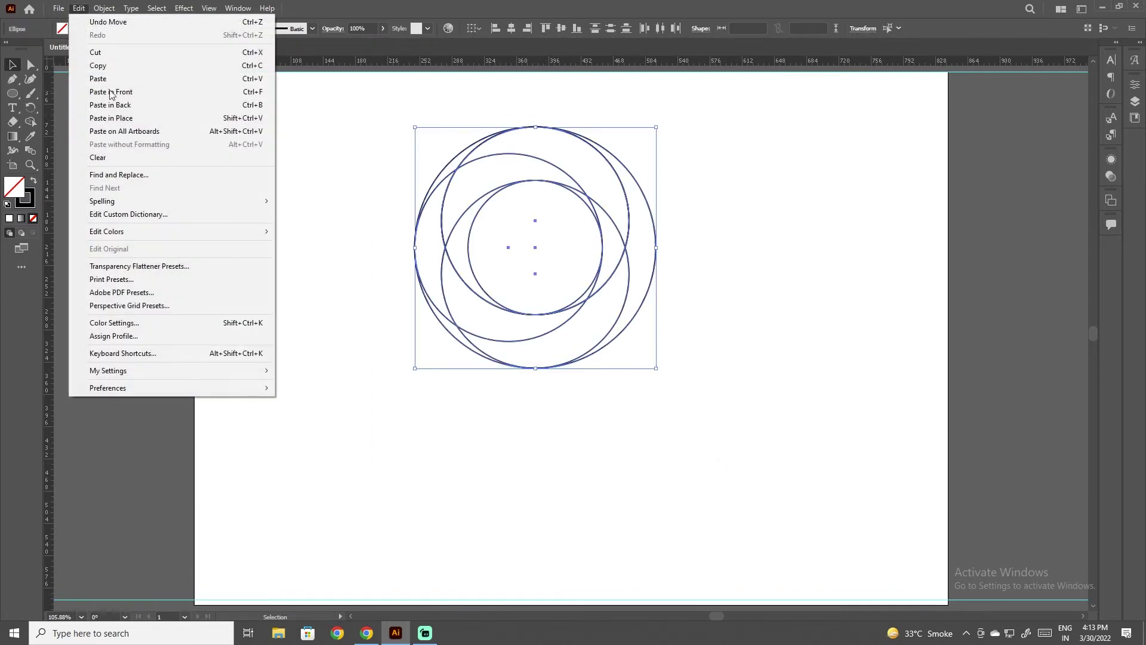
pyautogui.click(125, 120)
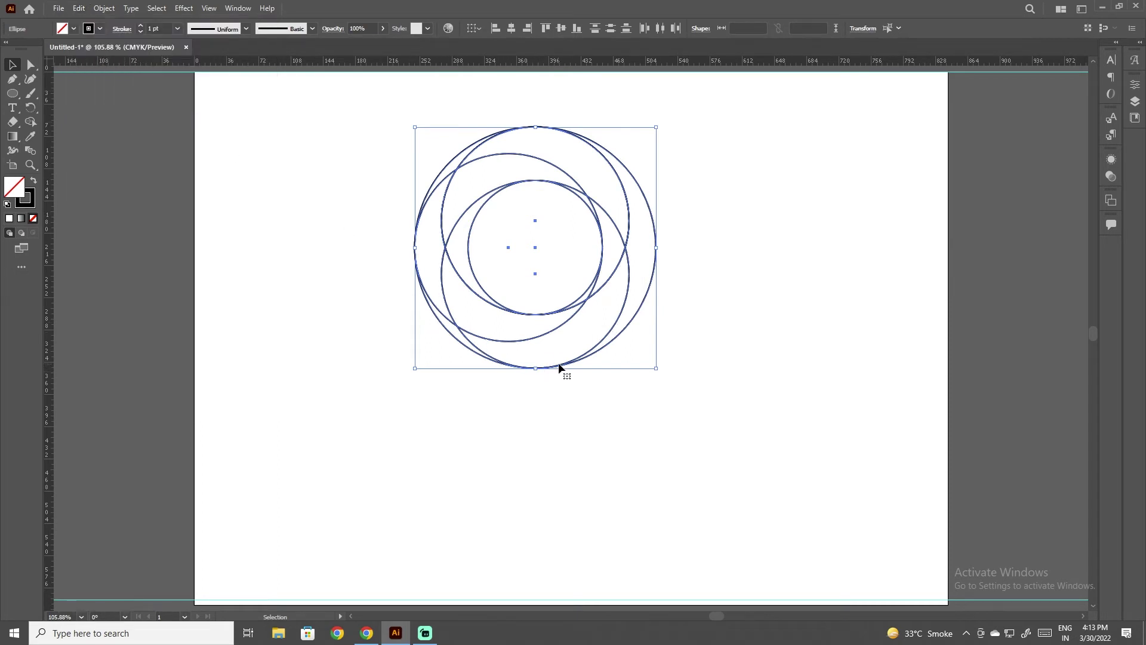
pyautogui.moveTo(569, 365); pyautogui.dragTo(586, 605)
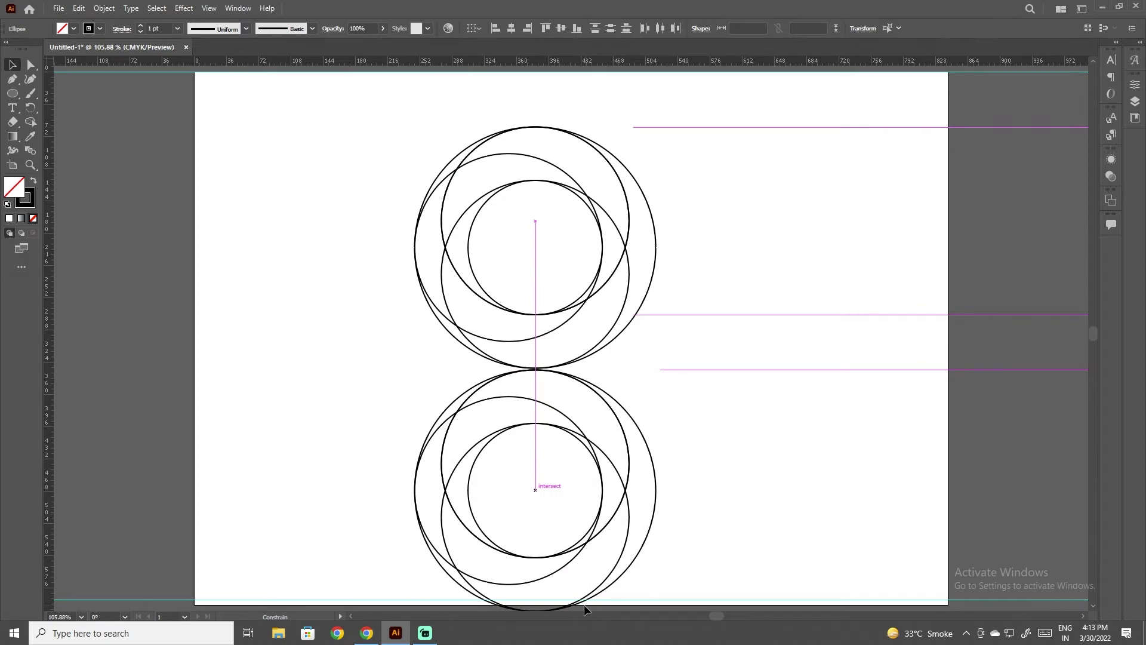
pyautogui.moveTo(585, 604); pyautogui.dragTo(584, 604)
# Lower the bottom guide further and select the lower set of circles
pyautogui.moveTo(678, 424); pyautogui.dragTo(695, 365)
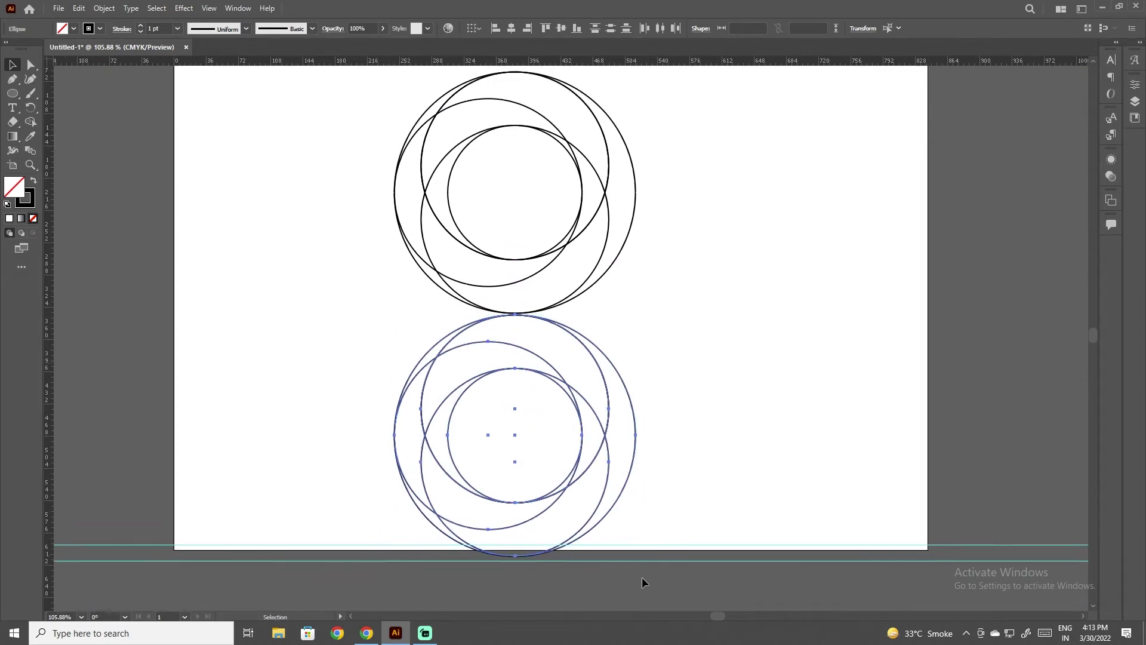
pyautogui.moveTo(649, 545); pyautogui.dragTo(657, 604)
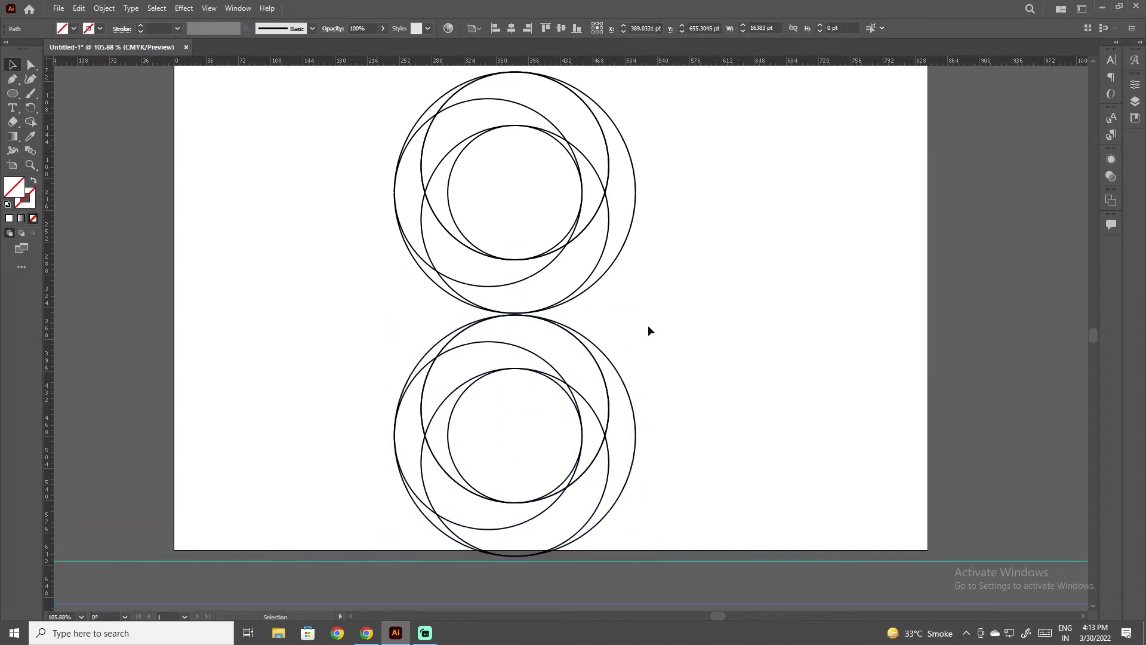
pyautogui.moveTo(649, 331); pyautogui.dragTo(545, 445)
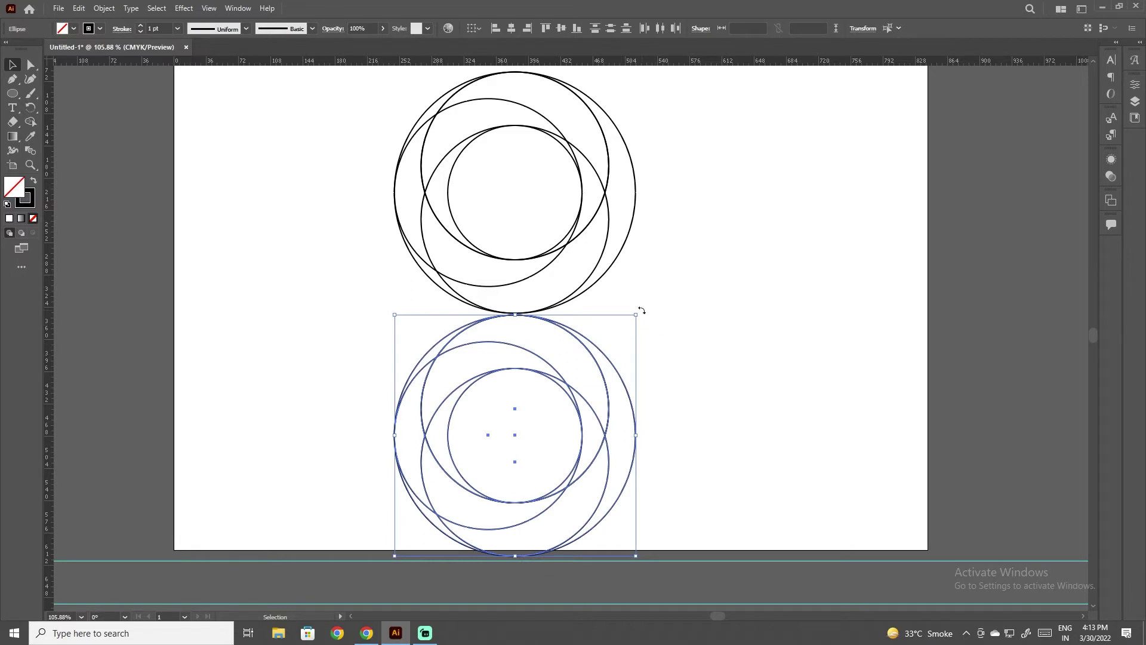
# Reflect the lower circle cluster across the vertical axis, then reselect it
pyautogui.rightClick(523, 351)
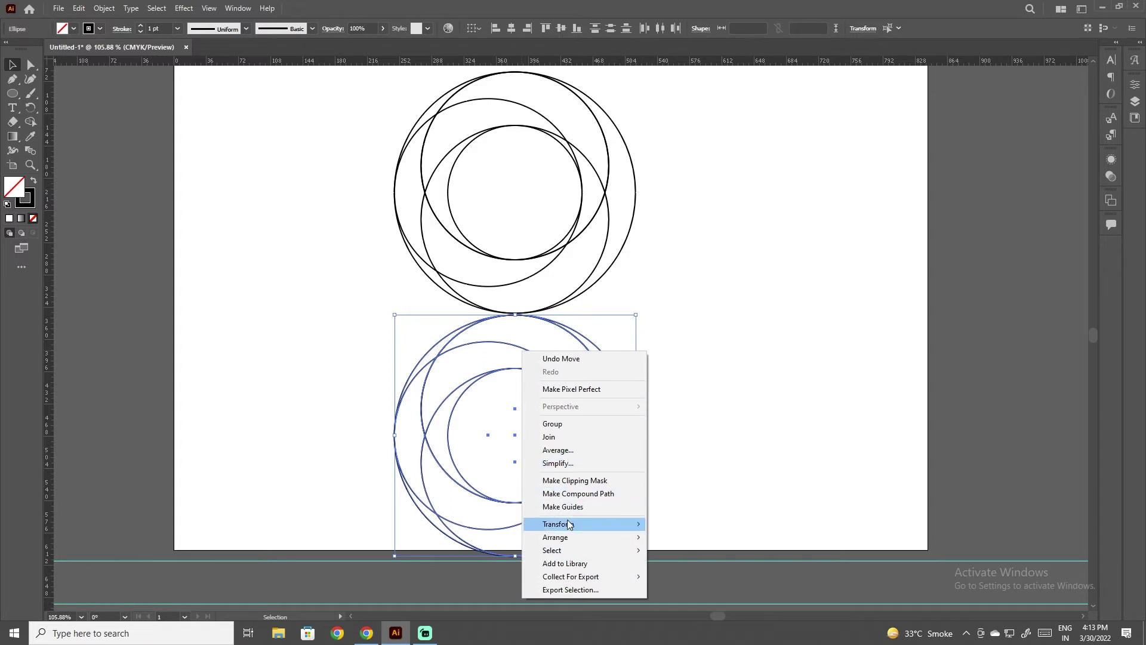
pyautogui.moveTo(582, 525)
pyautogui.click(682, 569)
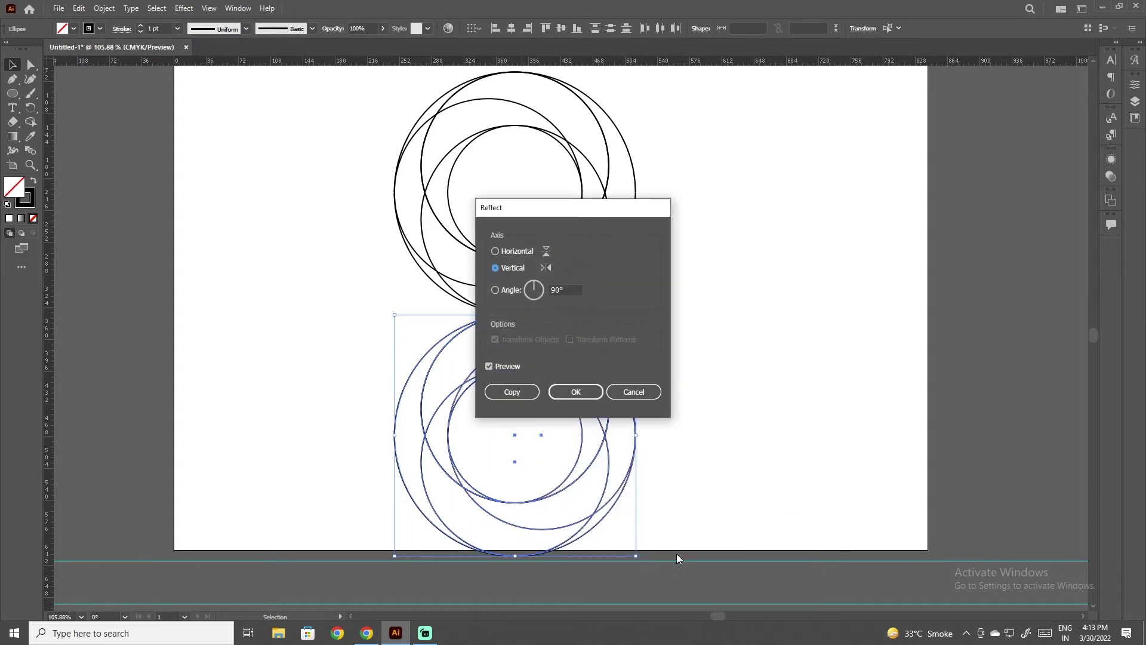
pyautogui.click(583, 391)
pyautogui.click(761, 369)
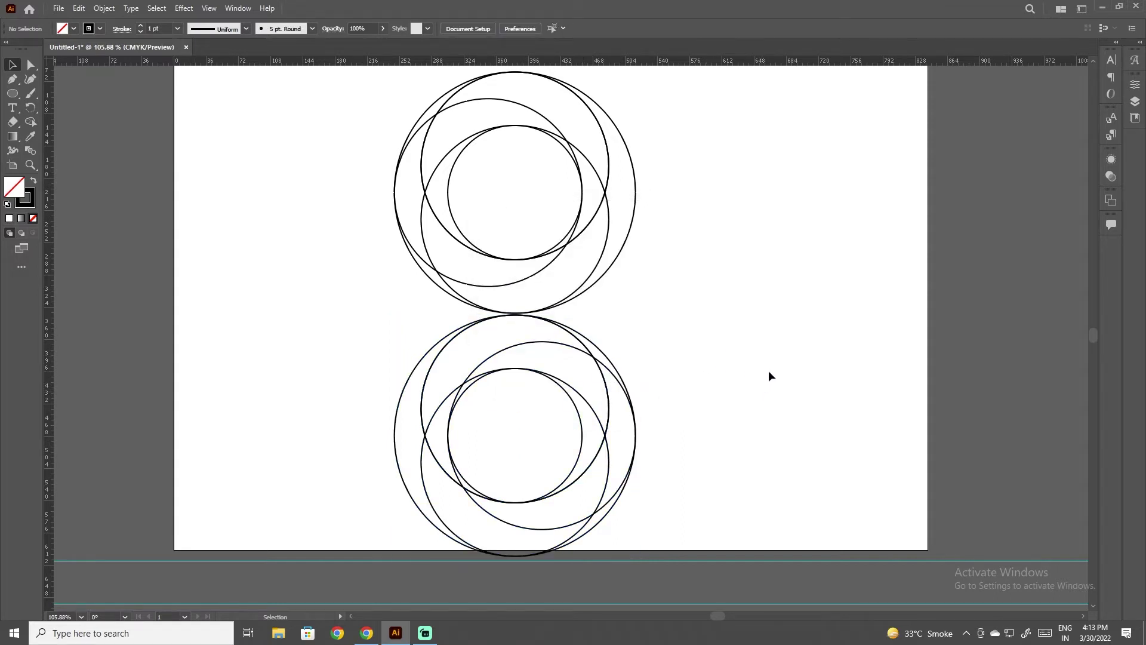
pyautogui.moveTo(768, 371); pyautogui.dragTo(569, 419)
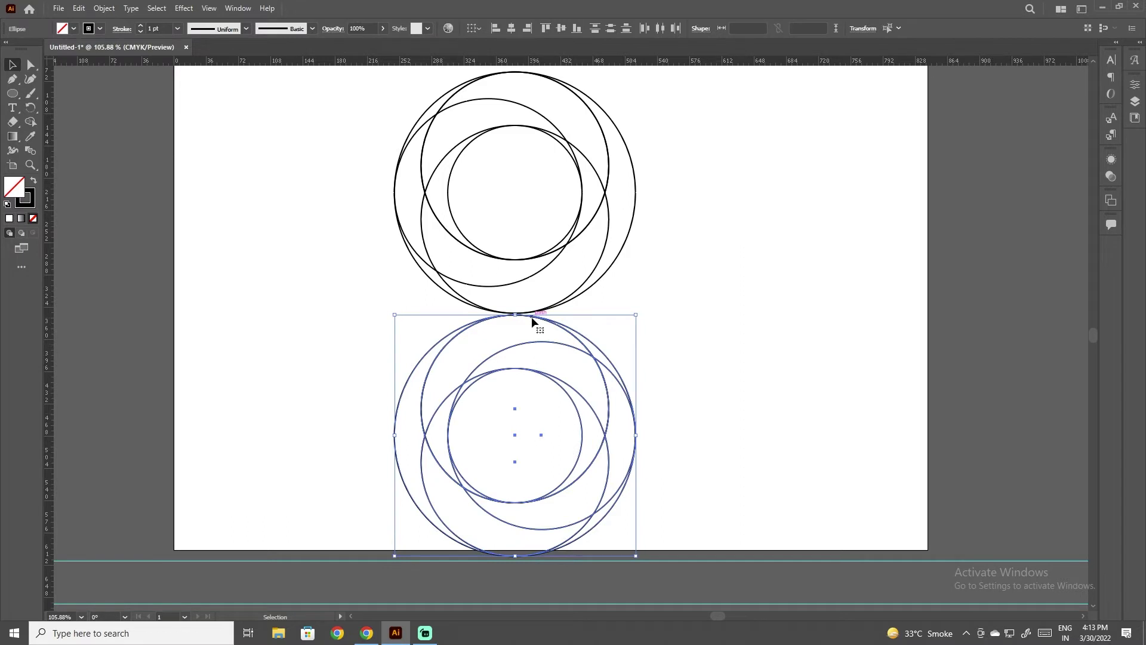
# Drag the lower circle group about 60 pt up so it overlaps the upper group
pyautogui.moveTo(533, 316); pyautogui.dragTo(534, 295)
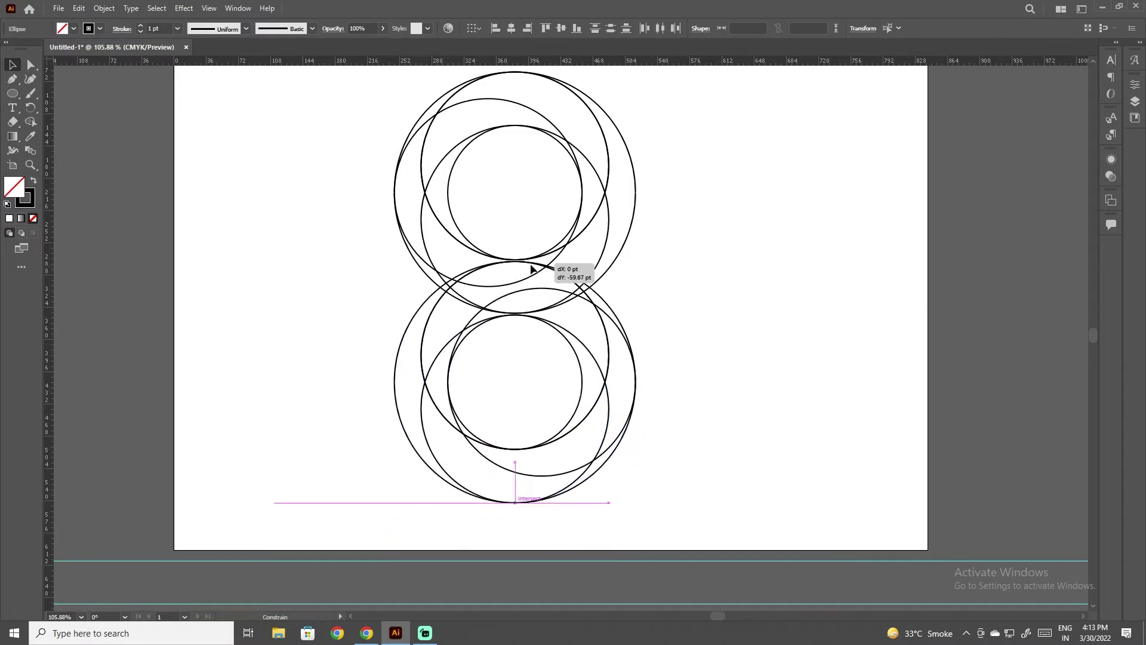
pyautogui.moveTo(531, 274); pyautogui.dragTo(532, 264)
pyautogui.click(732, 251)
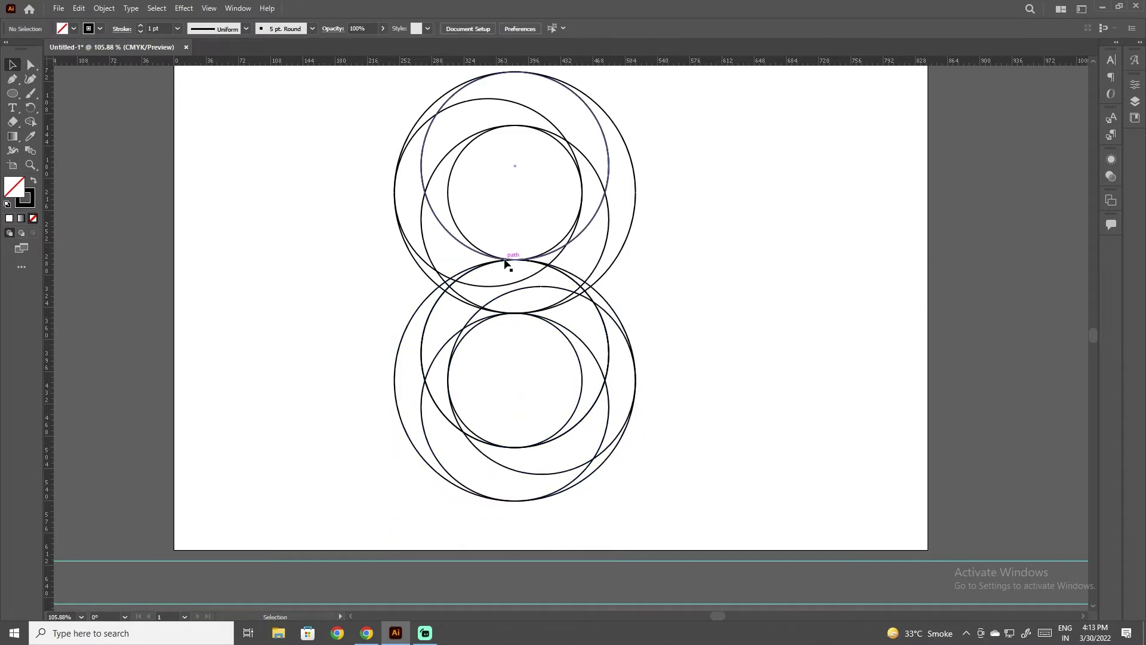
# Check the figure-8 overlap in Outline view, fit the page, then return to Preview
pyautogui.press('a')
pyautogui.hotkey('ctrl', 'y')
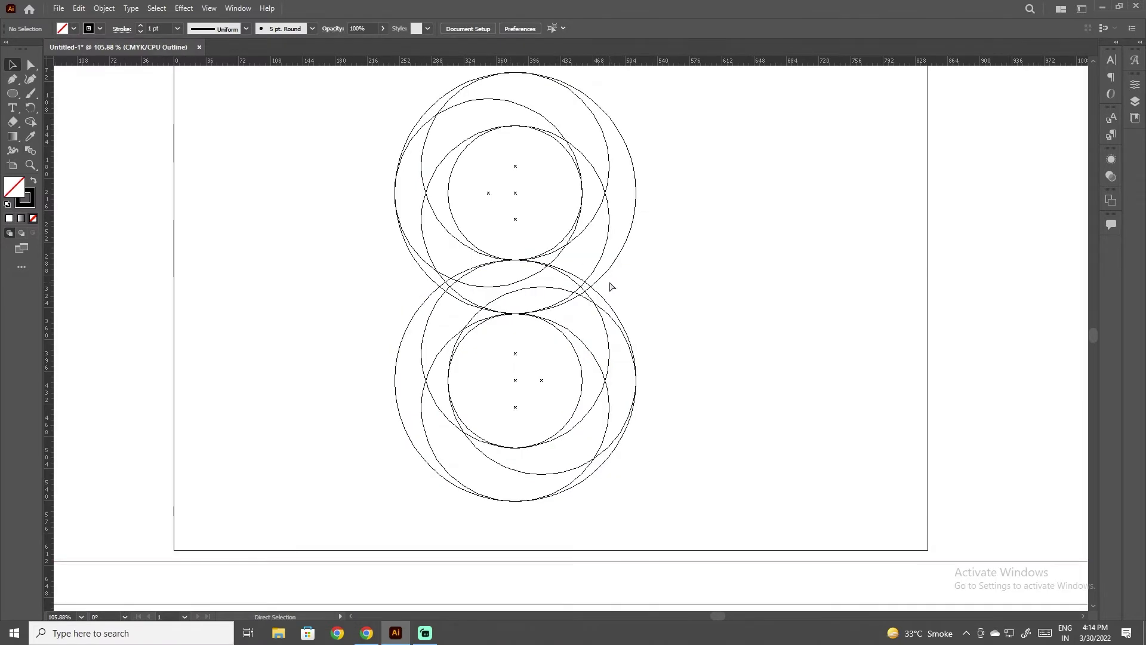
pyautogui.press('v')
pyautogui.scroll(3, 507, 249)
pyautogui.scroll(3, 508, 251)
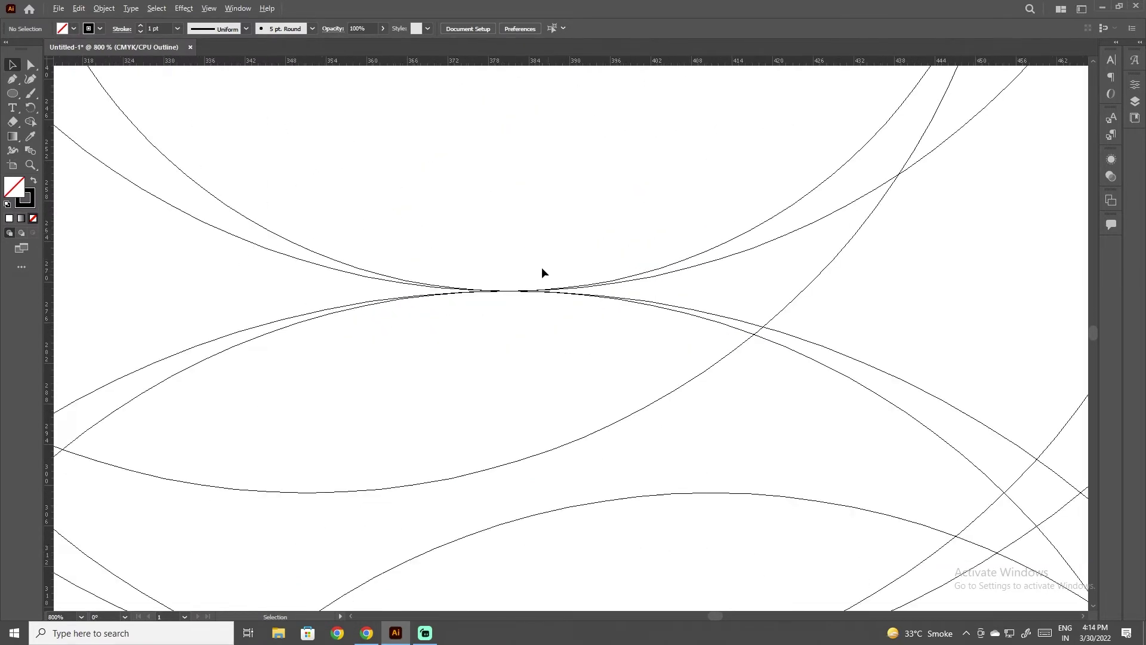
pyautogui.scroll(-7, 565, 291)
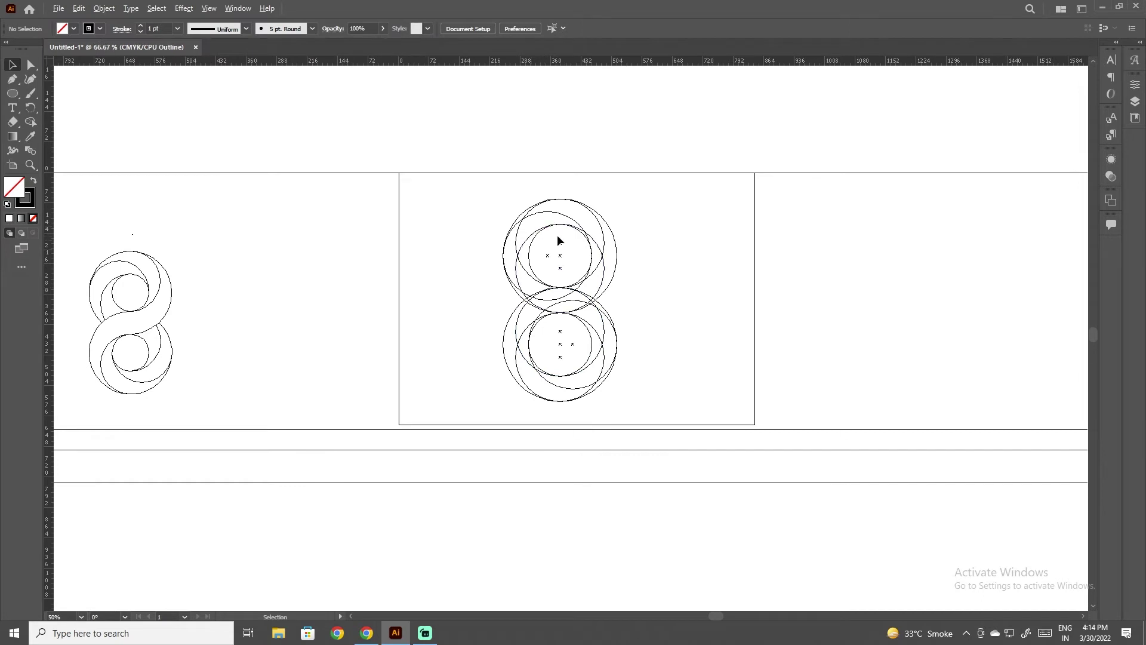
pyautogui.press('a')
pyautogui.hotkey('ctrl', '0')
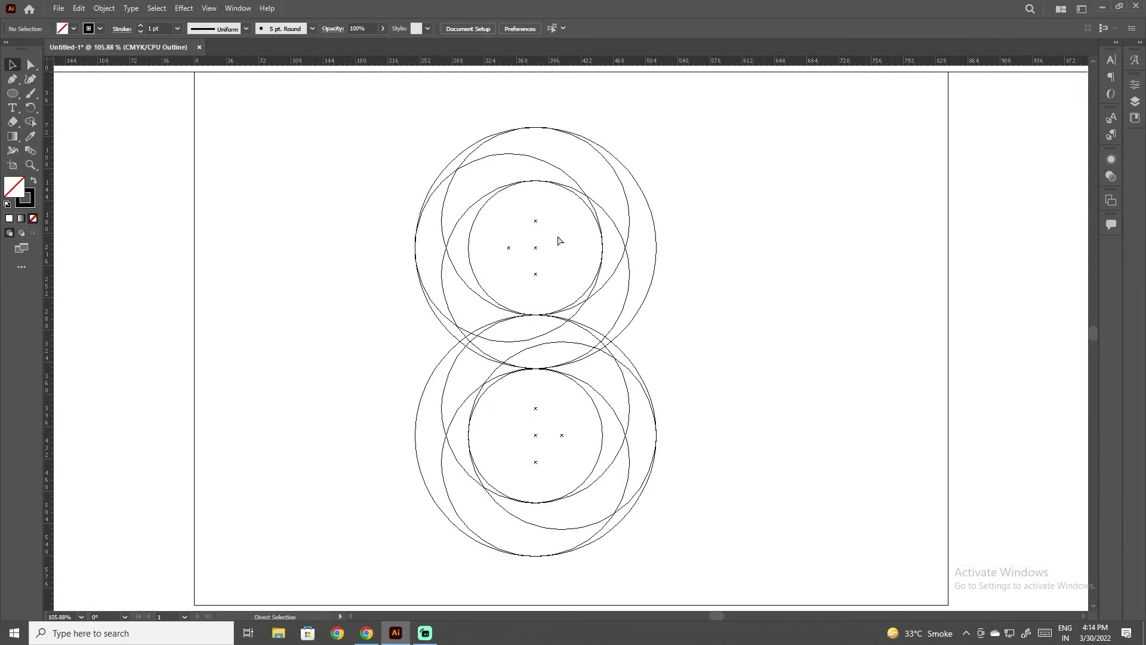
pyautogui.hotkey('ctrl', 'y')
pyautogui.press('v')
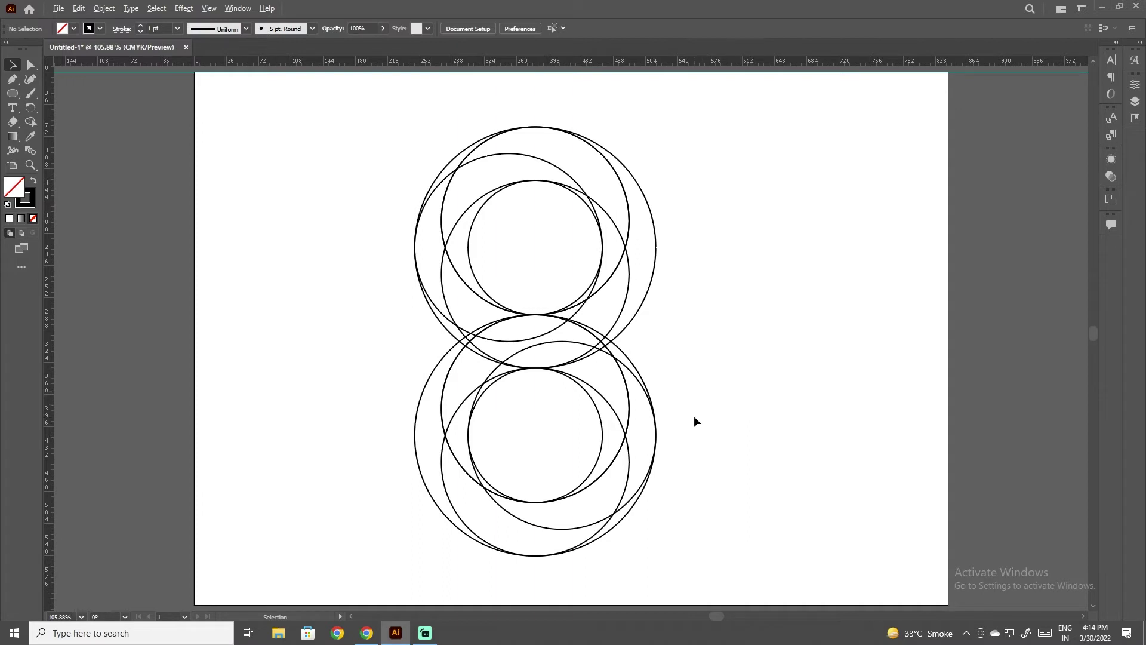
# Centre the figure-8 in view, try Shape Builder on all circles, then deselect
pyautogui.moveTo(697, 437)
pyautogui.mouseDown()
pyautogui.moveTo(637, 431)
pyautogui.moveTo(623, 444)
pyautogui.mouseUp()
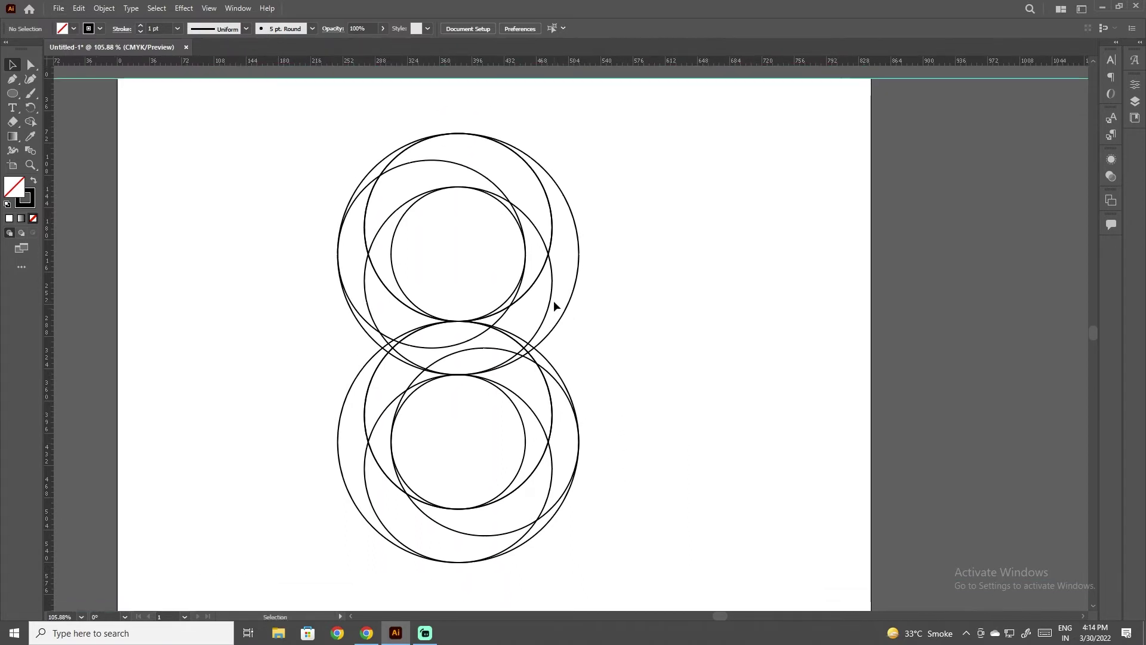
pyautogui.moveTo(328, 120); pyautogui.dragTo(686, 550)
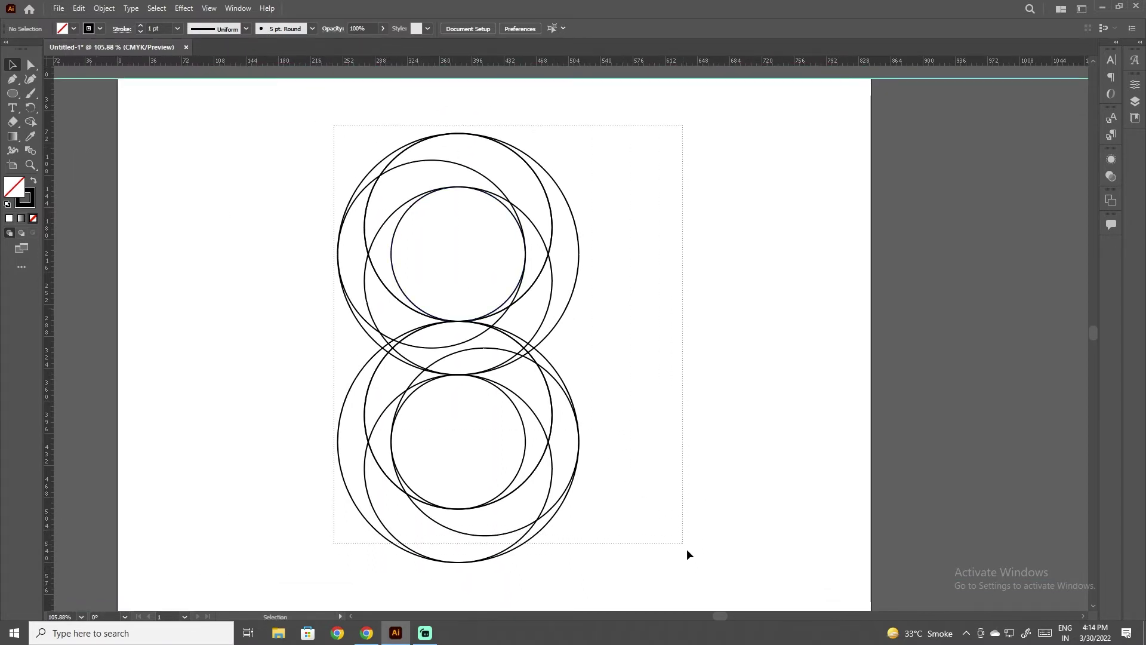
pyautogui.click(31, 123)
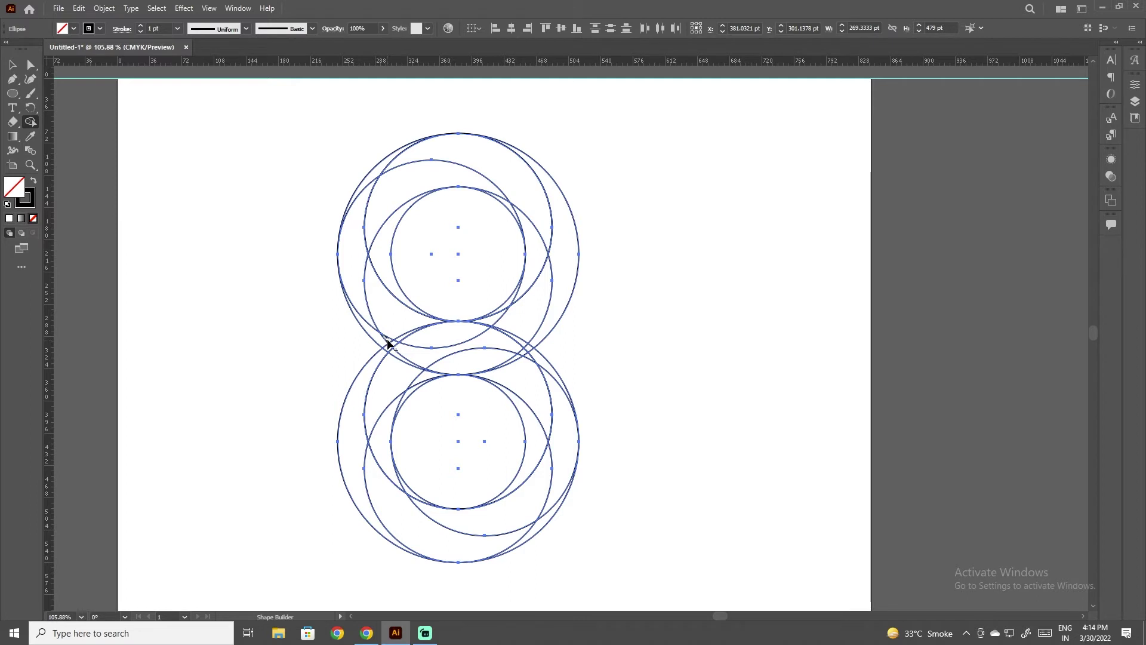
pyautogui.press('v')
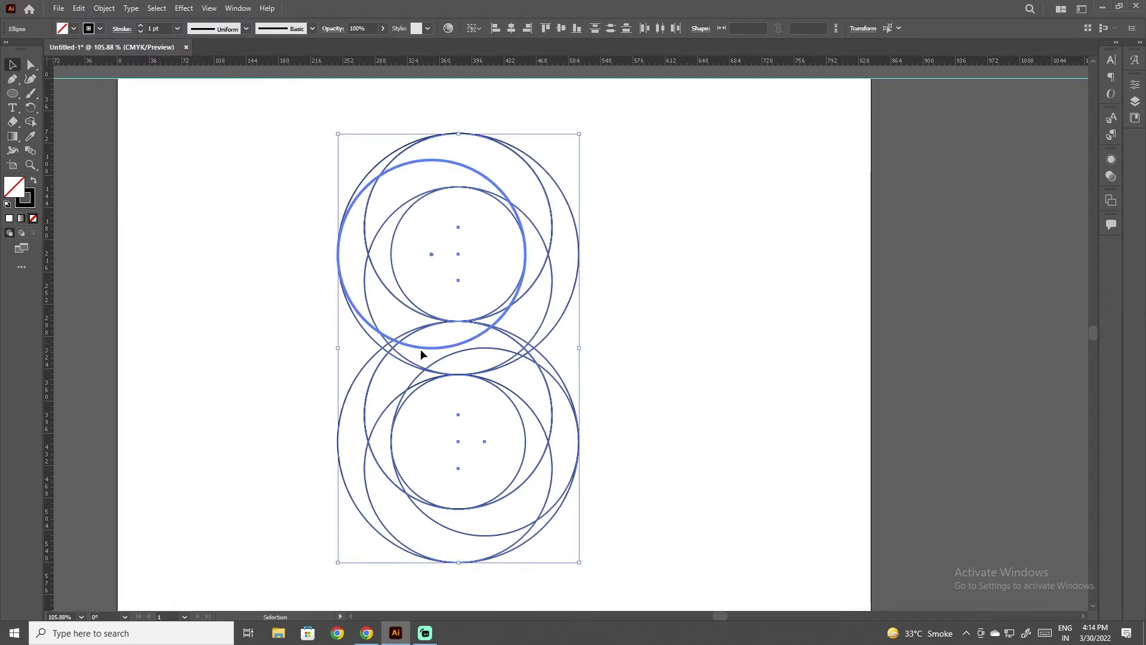
pyautogui.click(297, 226)
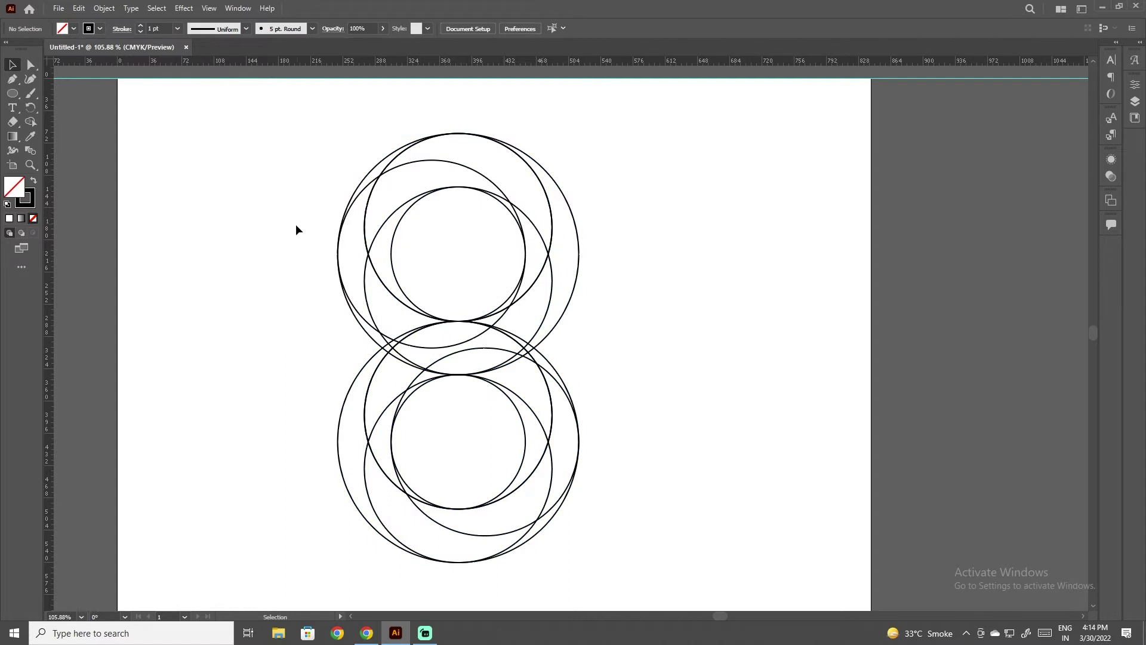
# Stretch the upper-left offset circle downward into a 210 × 226 pt ellipse, then reselect all circles
pyautogui.click(425, 349)
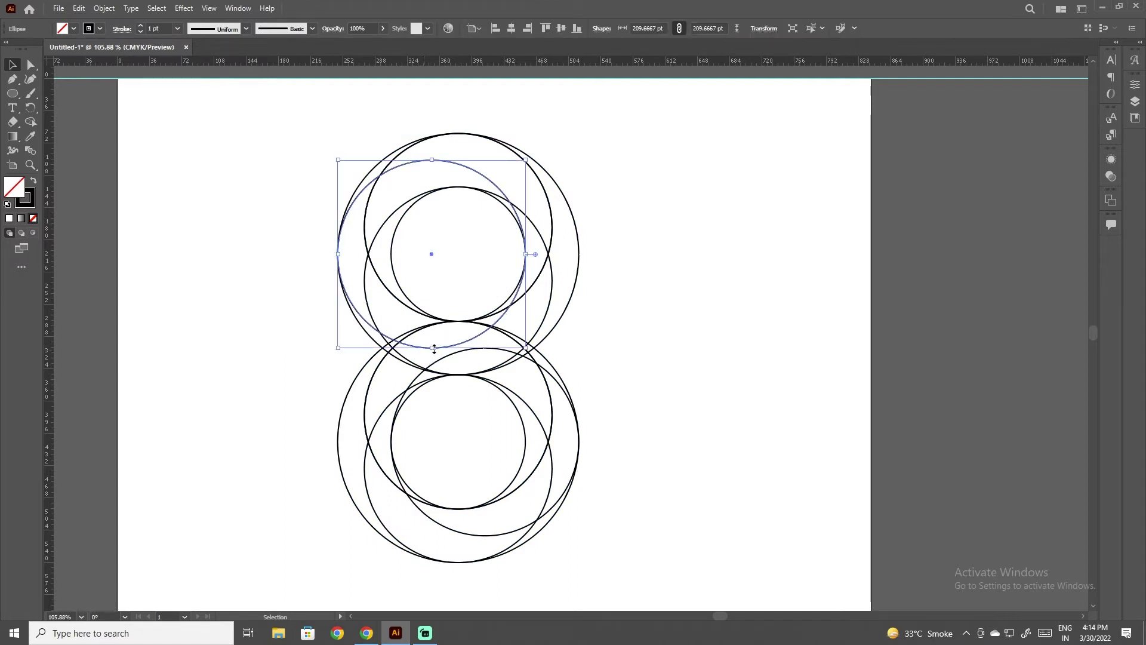
pyautogui.moveTo(434, 349); pyautogui.dragTo(434, 351)
pyautogui.moveTo(433, 351); pyautogui.dragTo(430, 354)
pyautogui.moveTo(432, 350); pyautogui.dragTo(433, 353)
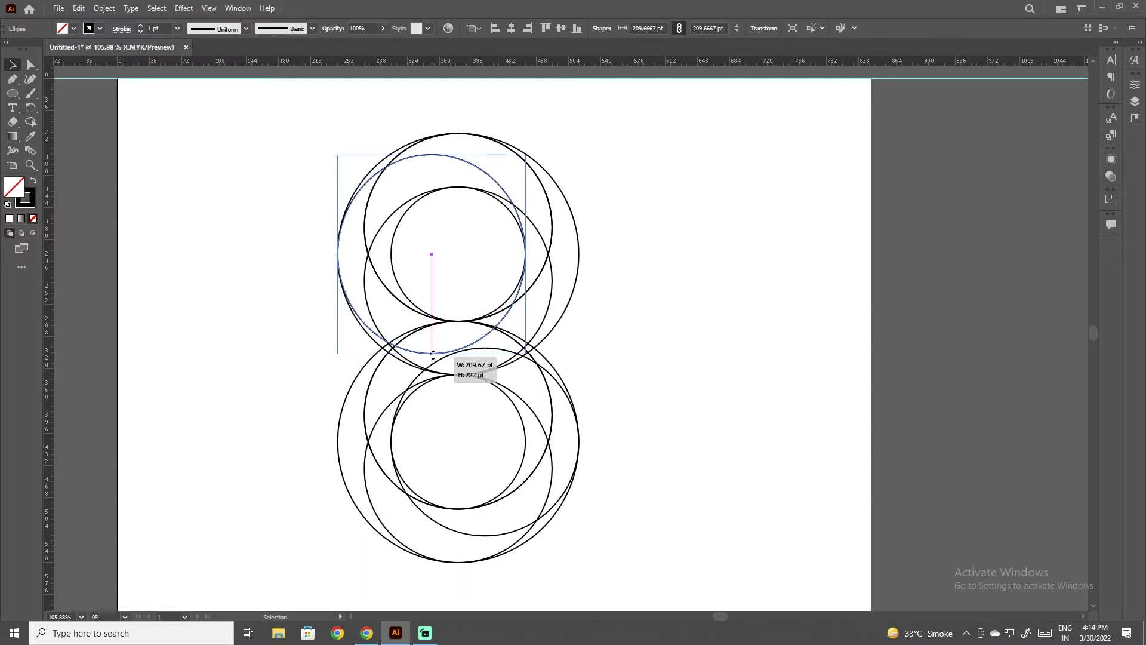
pyautogui.moveTo(433, 353); pyautogui.dragTo(433, 356)
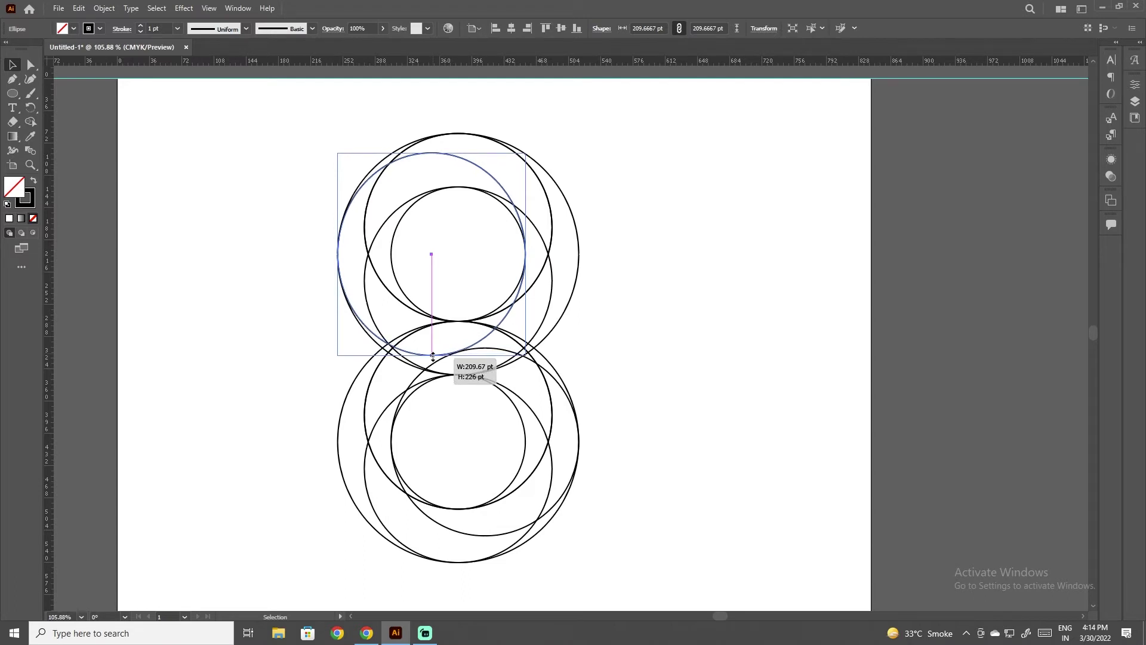
pyautogui.moveTo(433, 355); pyautogui.dragTo(433, 356)
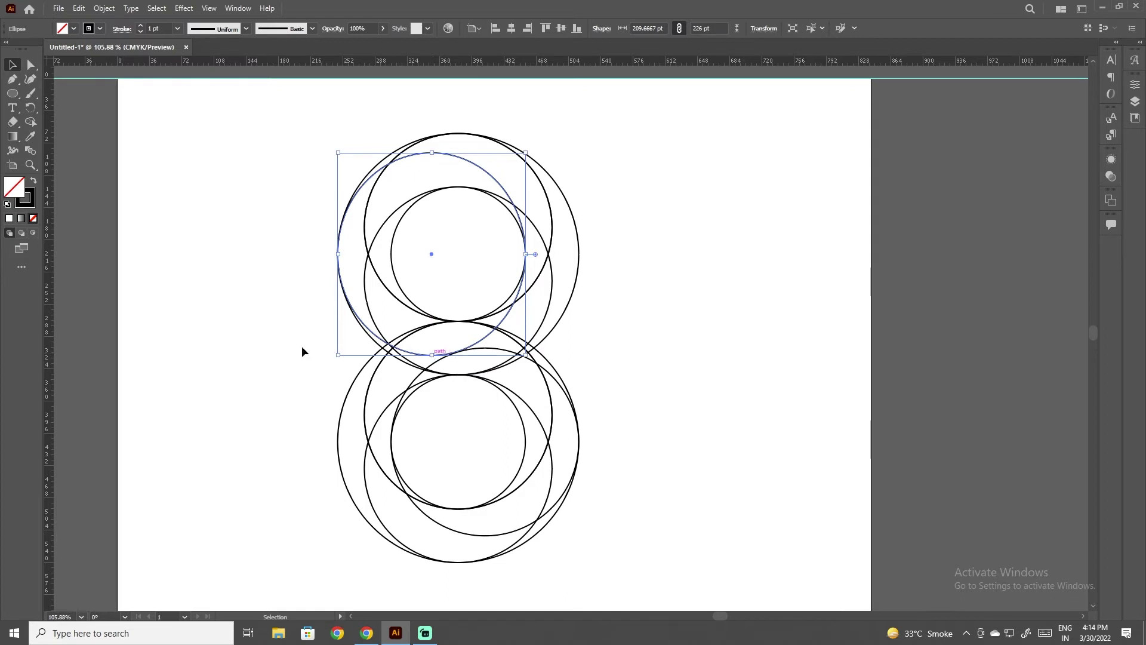
pyautogui.click(248, 281)
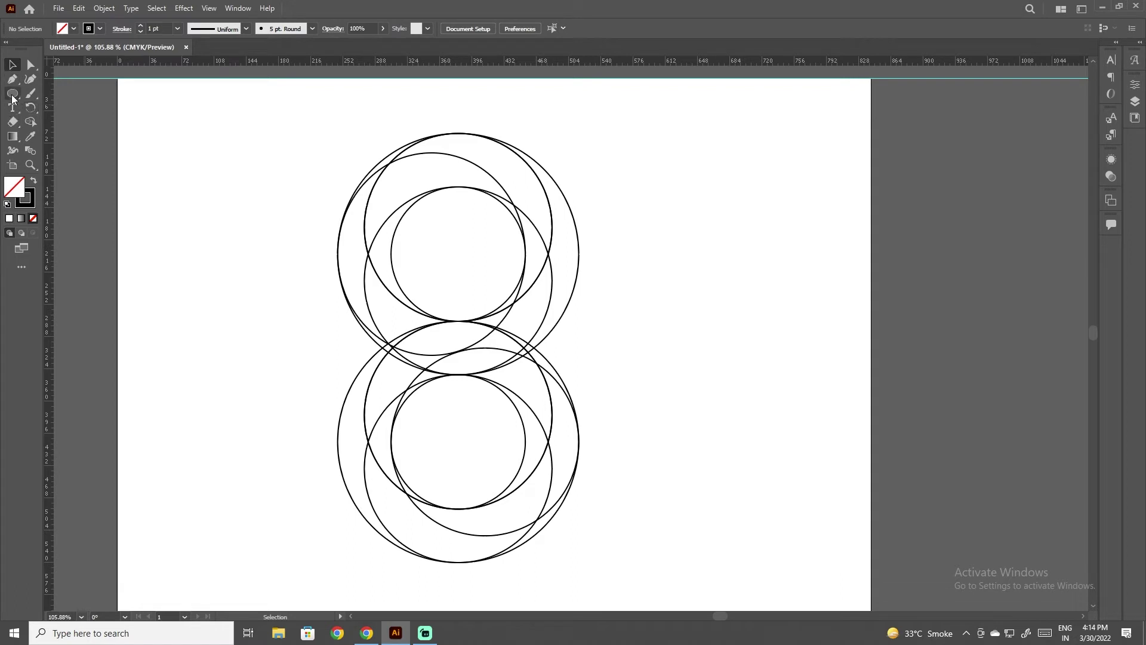
pyautogui.moveTo(233, 123); pyautogui.dragTo(596, 519)
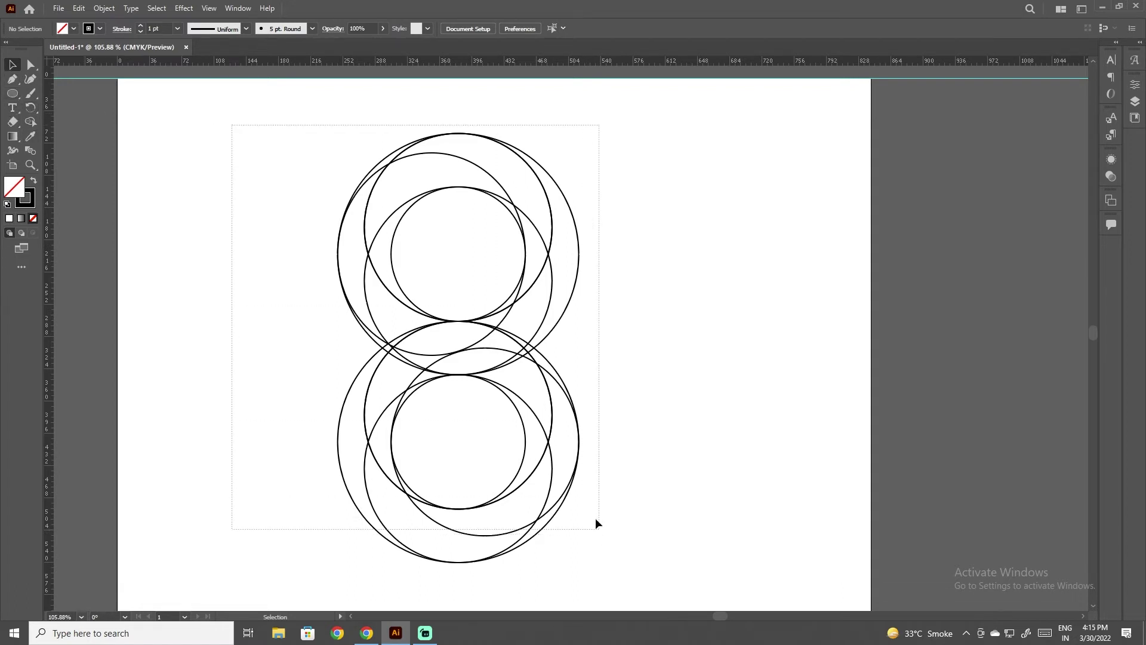
# Try merging the upper-left crescent regions with Shape Builder, then undo it
pyautogui.click(30, 121)
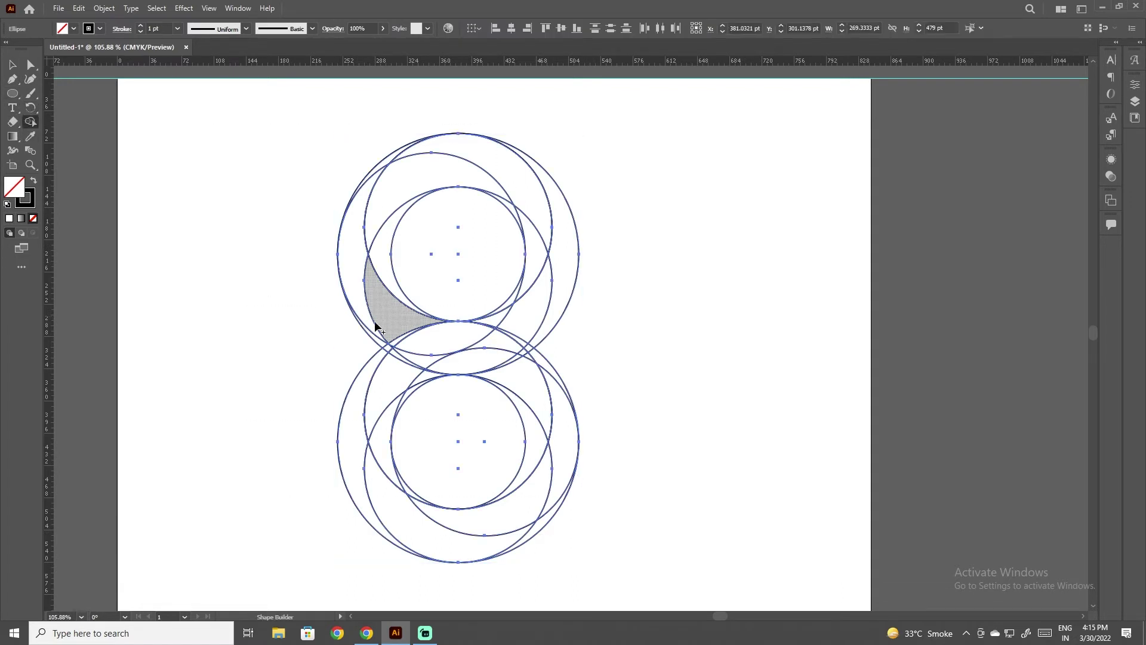
pyautogui.moveTo(379, 341); pyautogui.dragTo(366, 306)
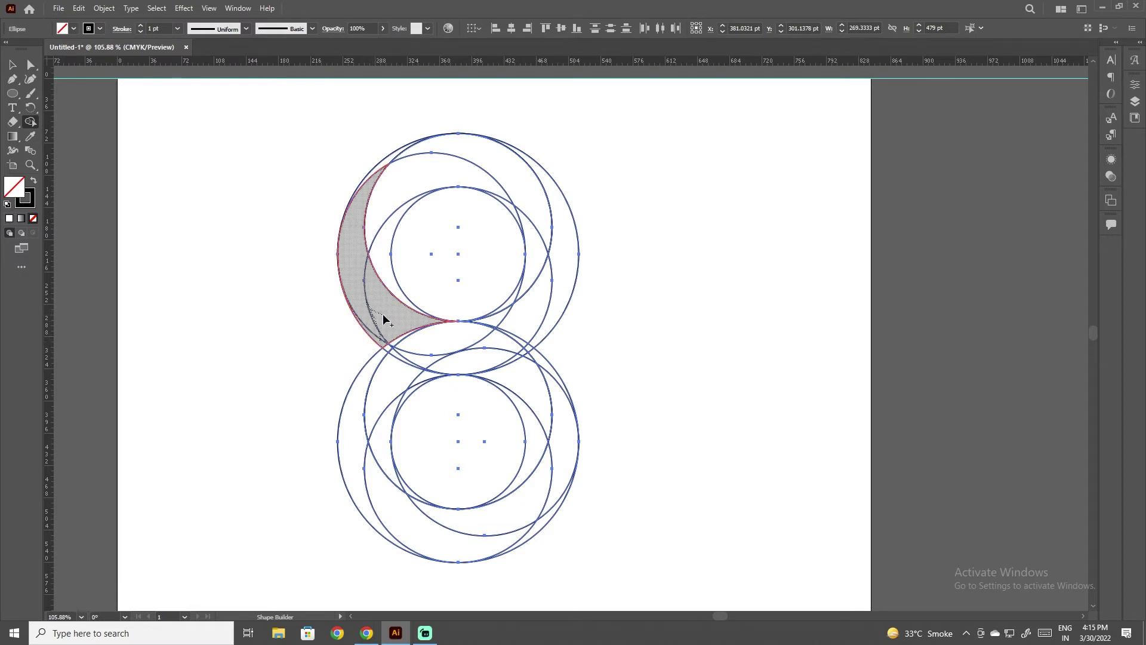
pyautogui.moveTo(384, 321); pyautogui.dragTo(388, 323)
pyautogui.keyDown('alt'); pyautogui.click(382, 317); pyautogui.keyUp('alt')
pyautogui.hotkey('ctrl', 'z')
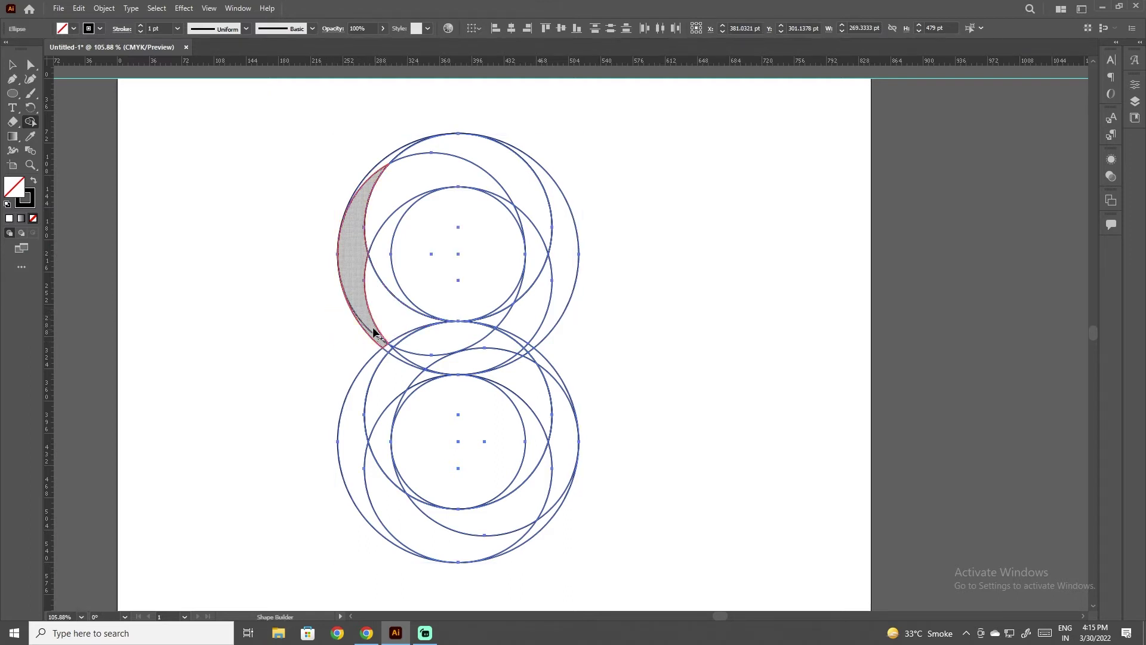
# Merge the crescent regions over the top, down the right, and the central S region into one band
pyautogui.moveTo(362, 292)
pyautogui.mouseDown()
pyautogui.moveTo(428, 177)
pyautogui.moveTo(502, 202)
pyautogui.mouseUp()
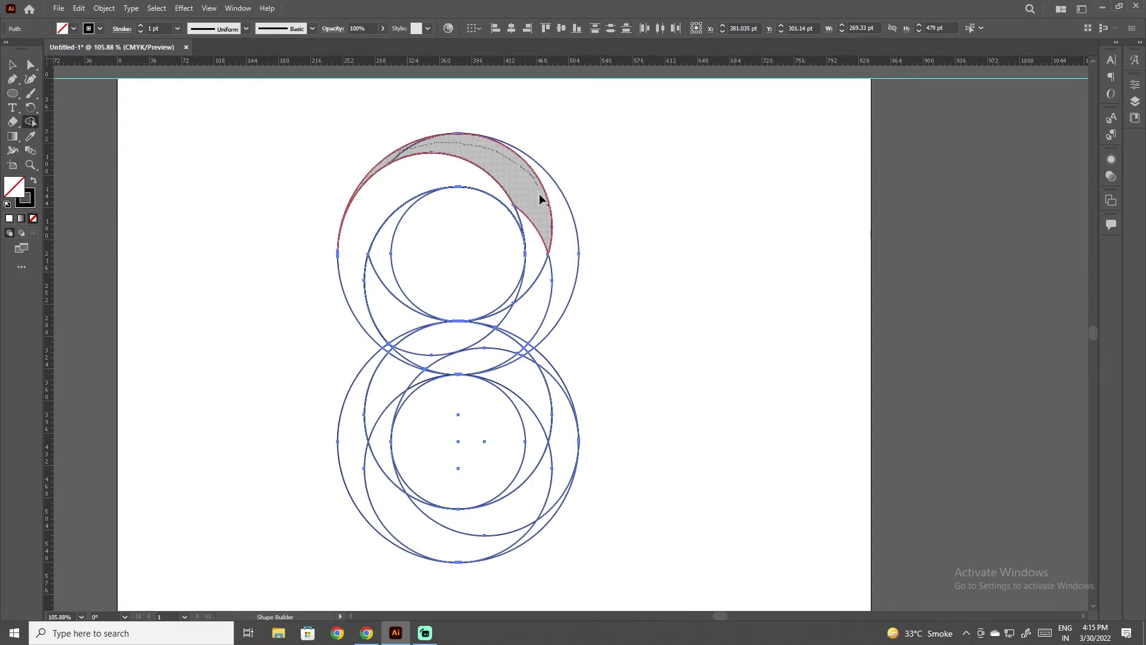
pyautogui.moveTo(544, 237); pyautogui.dragTo(512, 298)
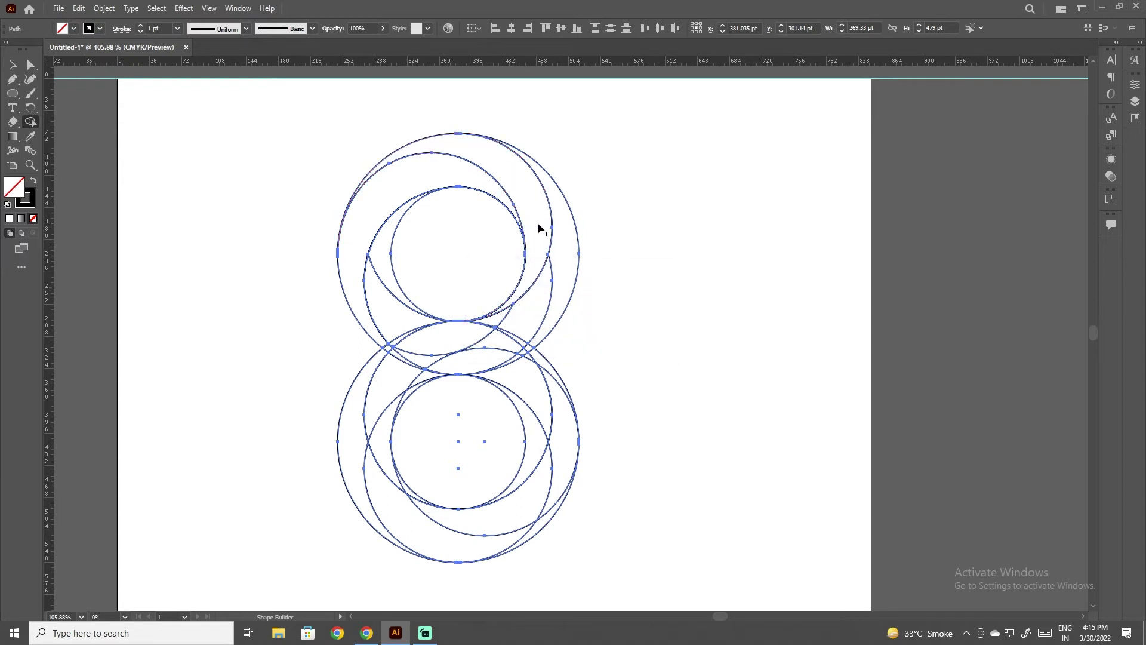
pyautogui.moveTo(560, 268)
pyautogui.mouseDown()
pyautogui.moveTo(543, 311)
pyautogui.moveTo(481, 330)
pyautogui.moveTo(481, 350)
pyautogui.moveTo(516, 336)
pyautogui.moveTo(523, 352)
pyautogui.moveTo(385, 354)
pyautogui.moveTo(384, 371)
pyautogui.moveTo(421, 379)
pyautogui.moveTo(376, 410)
pyautogui.moveTo(375, 490)
pyautogui.mouseUp()
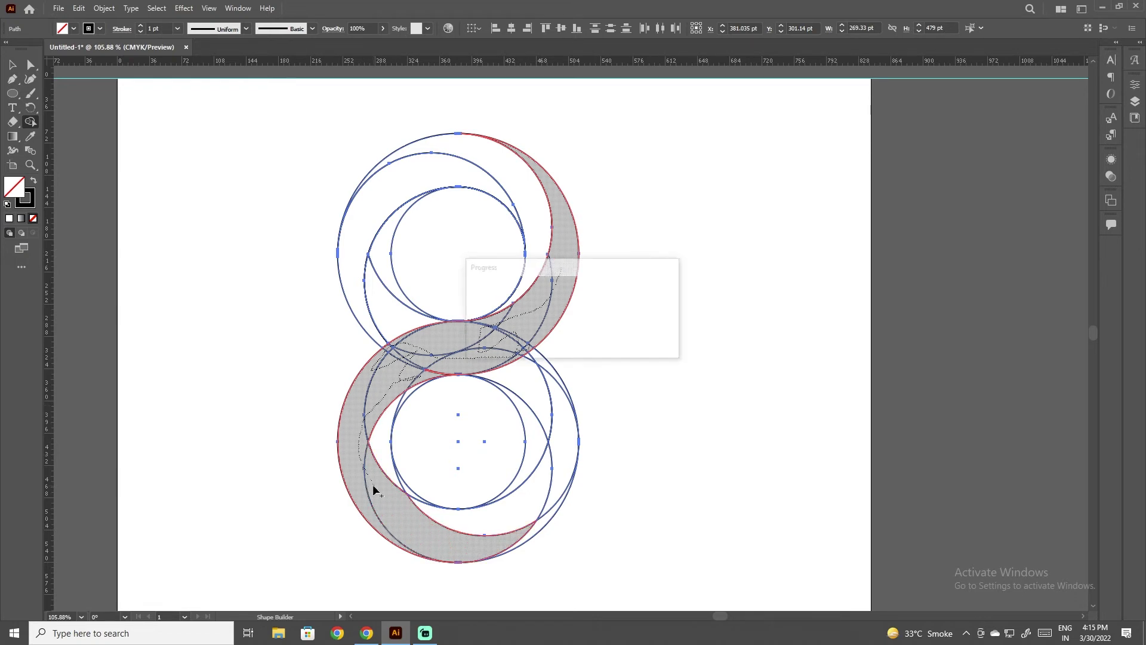
pyautogui.click(379, 435)
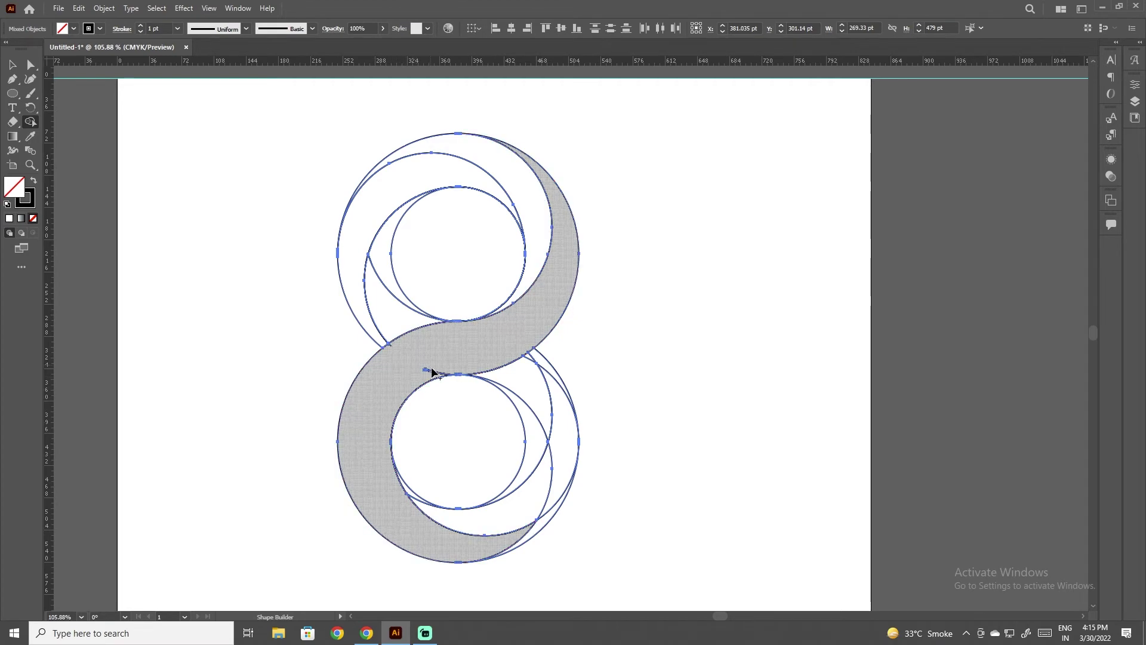
pyautogui.click(451, 364)
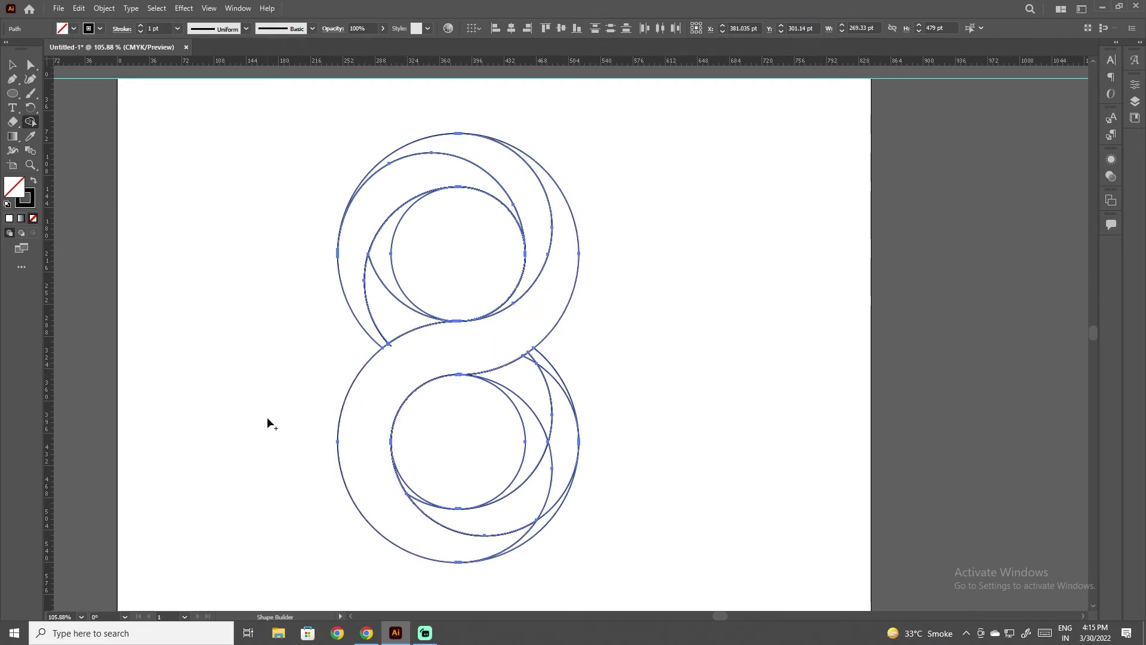
pyautogui.hotkey('ctrl', 'a')
# Undo the first merge, then merge the right crescent, lower lens and centre into one S-band
pyautogui.hotkey('ctrl', 'z')
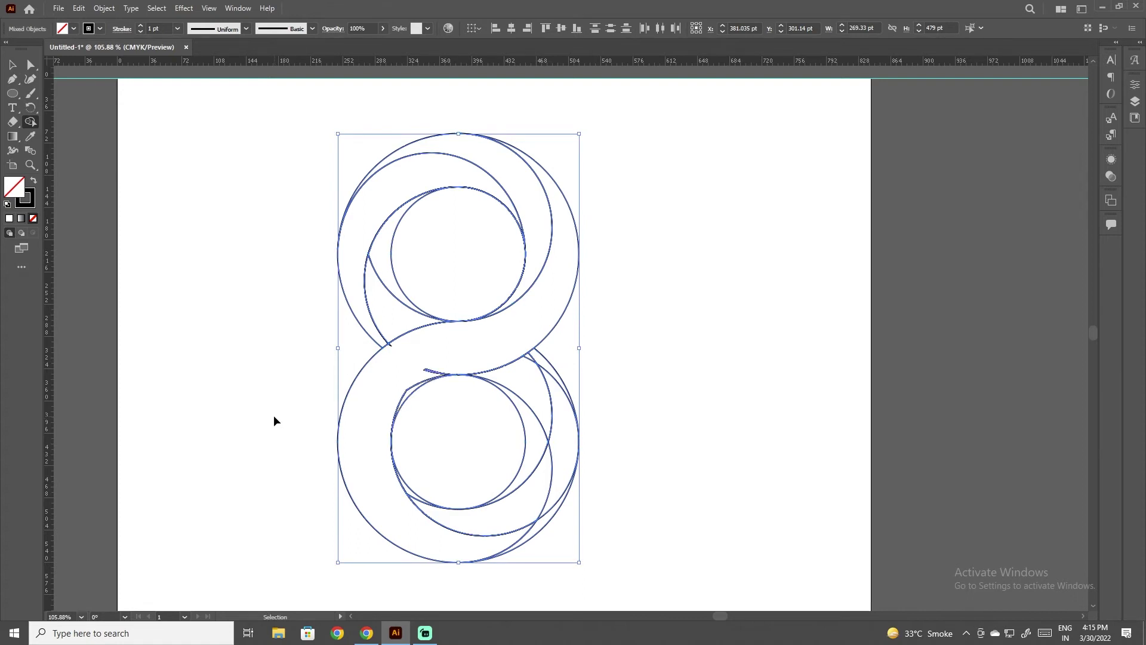
pyautogui.hotkey('ctrl', 'z')
pyautogui.hotkey('ctrl', 'z')
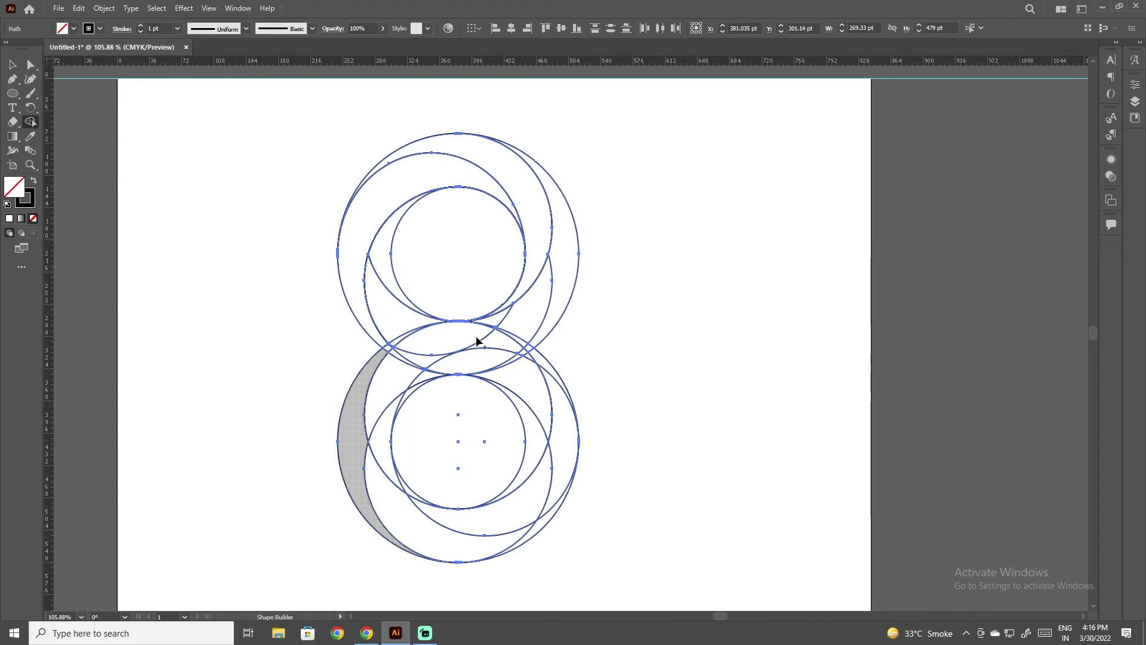
pyautogui.moveTo(561, 269)
pyautogui.mouseDown()
pyautogui.moveTo(512, 330)
pyautogui.moveTo(524, 335)
pyautogui.mouseUp()
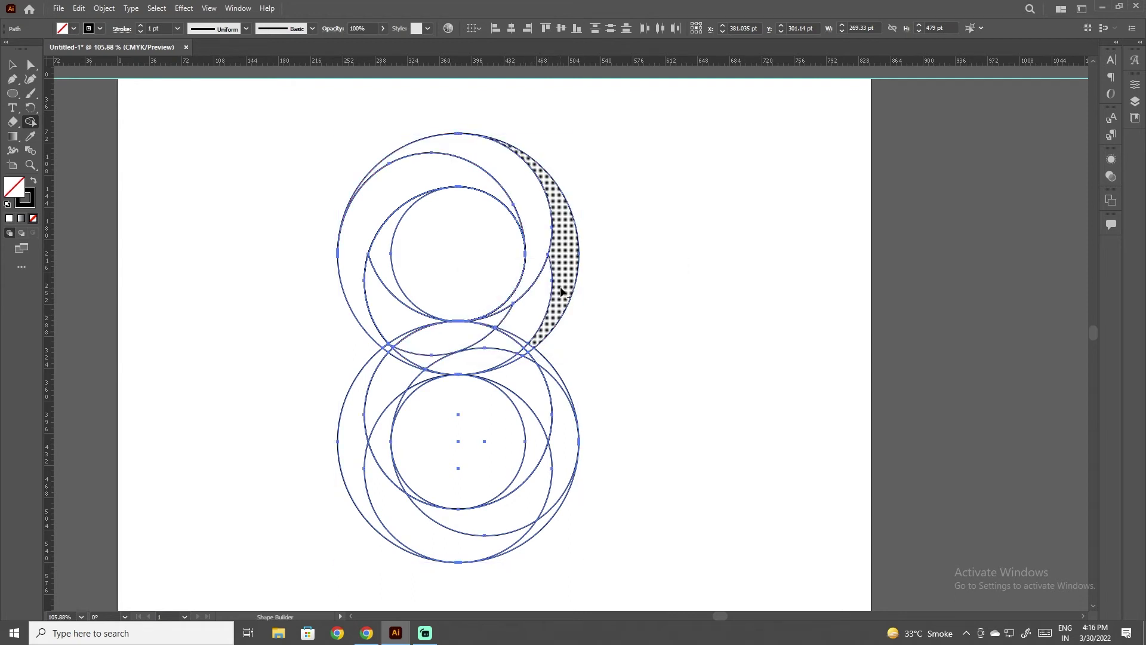
pyautogui.moveTo(561, 292)
pyautogui.mouseDown()
pyautogui.moveTo(496, 339)
pyautogui.moveTo(522, 340)
pyautogui.moveTo(368, 392)
pyautogui.moveTo(375, 385)
pyautogui.mouseUp()
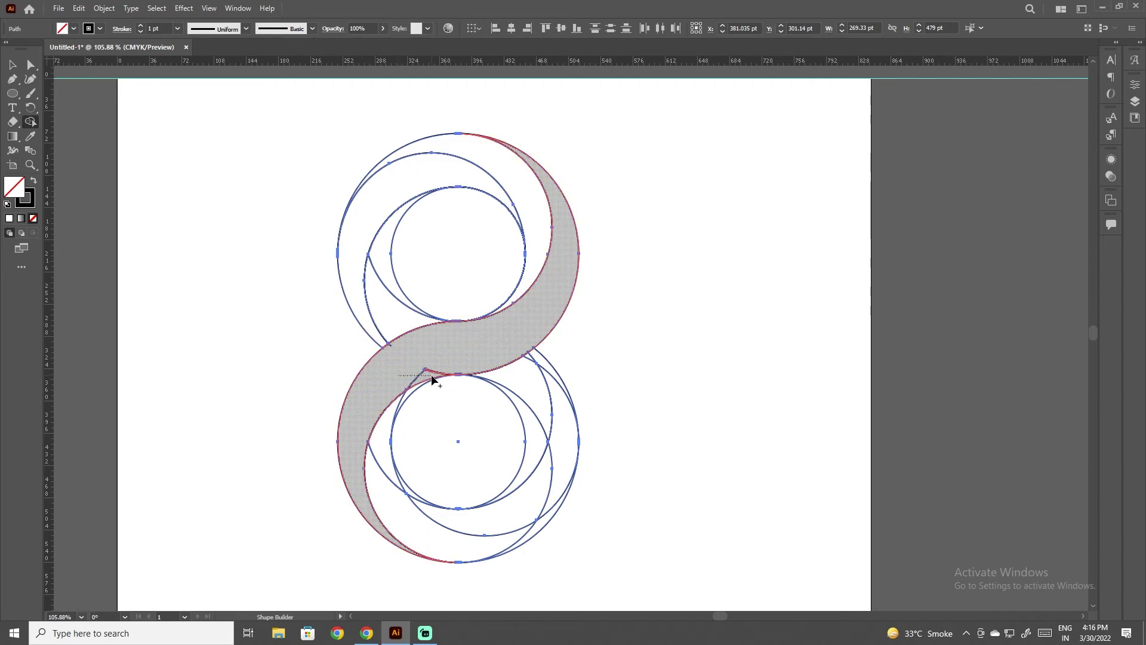
pyautogui.click(357, 458)
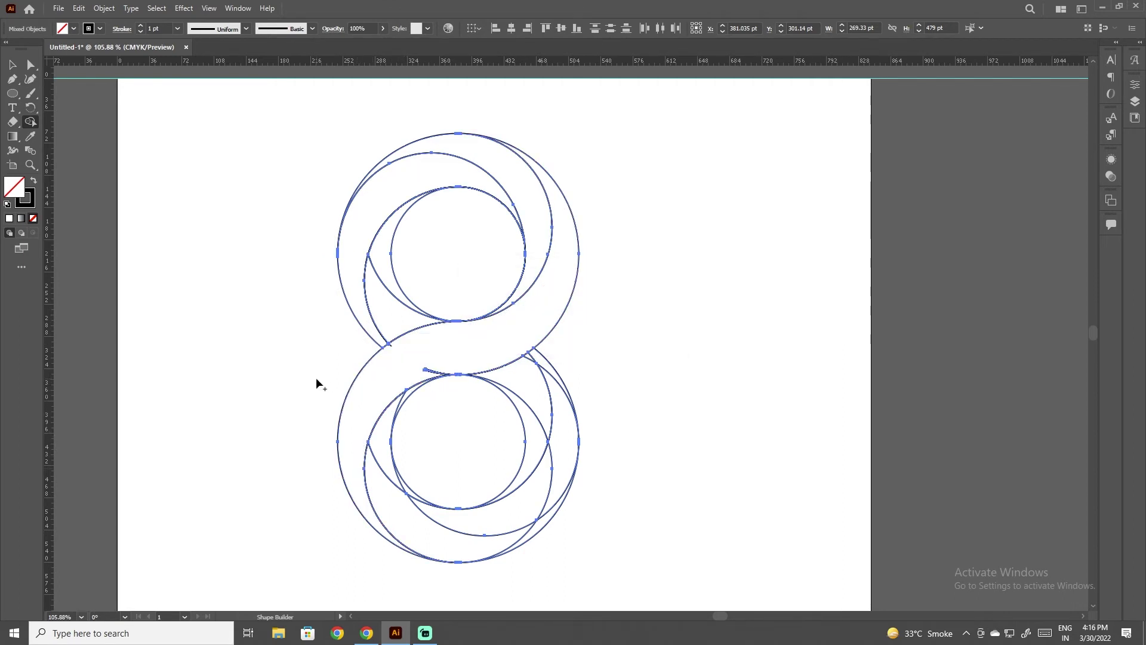
pyautogui.click(446, 366)
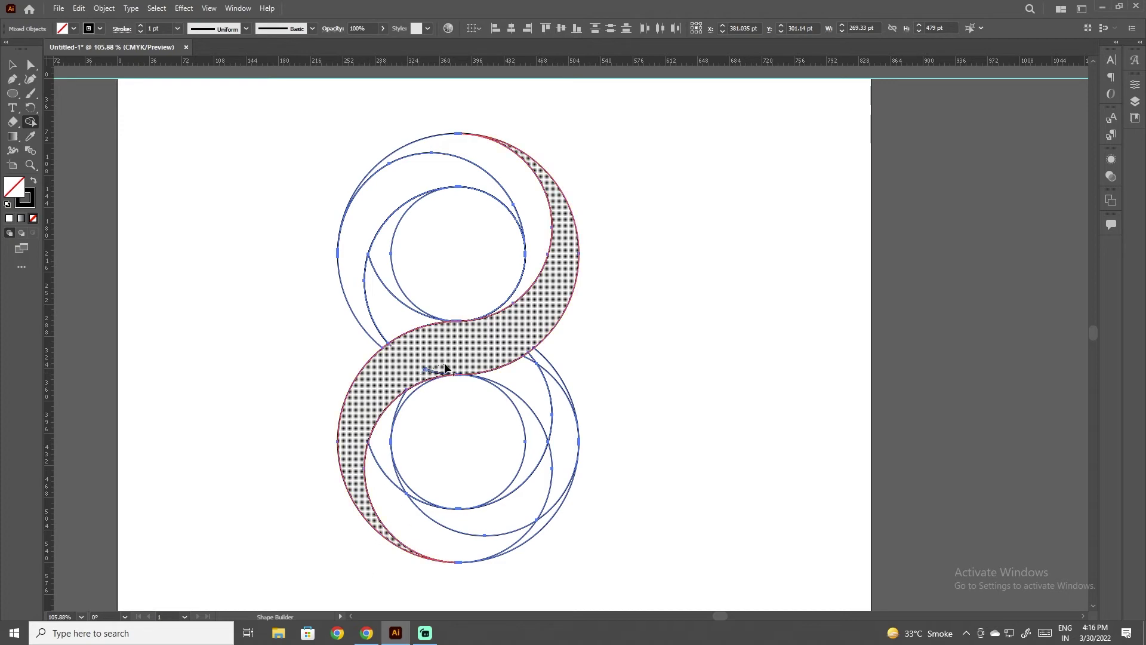
# Zoom in on the intersection and merge the tiny stray spike into the band
pyautogui.scroll(3, 387, 358)
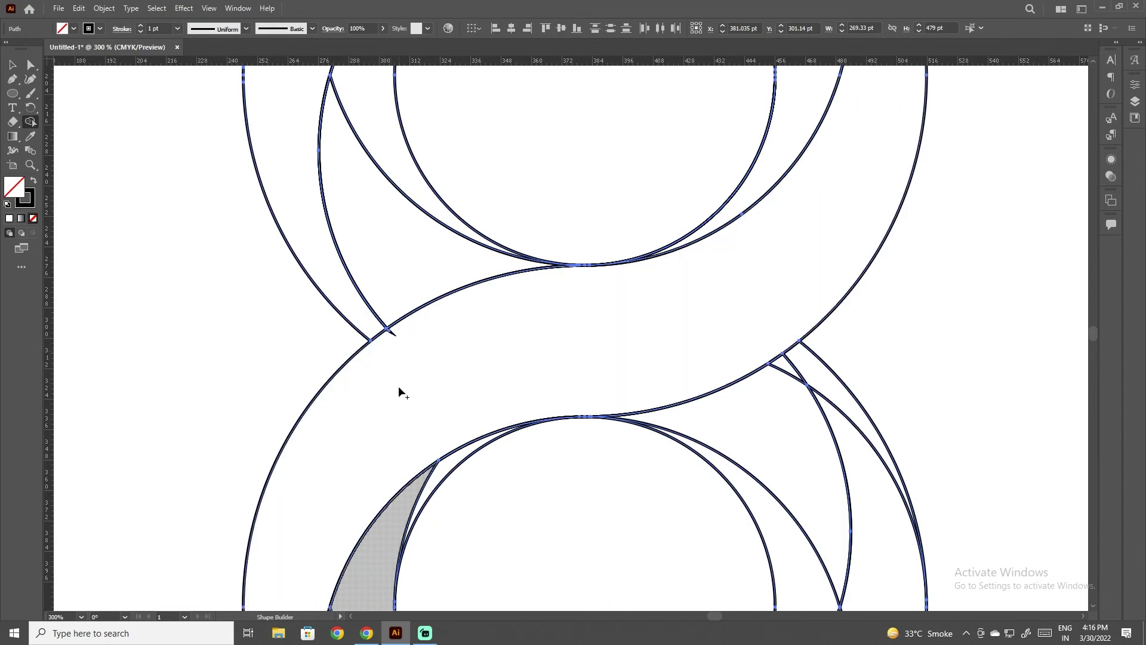
pyautogui.scroll(2, 391, 337)
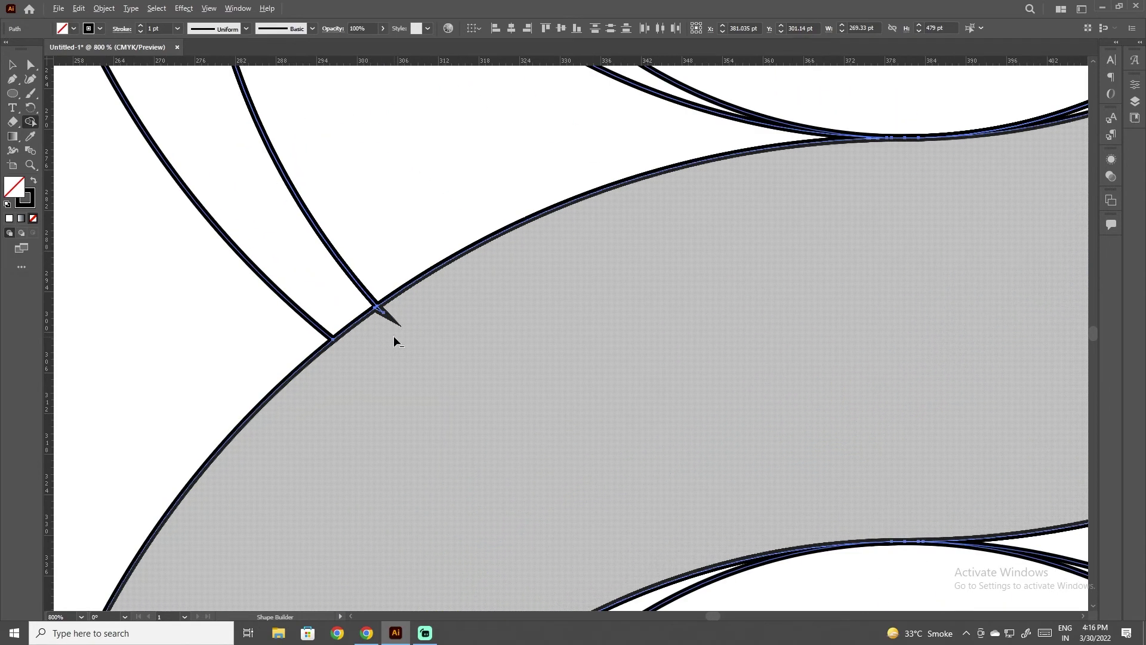
pyautogui.scroll(2, 394, 335)
pyautogui.scroll(2, 395, 335)
pyautogui.moveTo(353, 255); pyautogui.dragTo(358, 302)
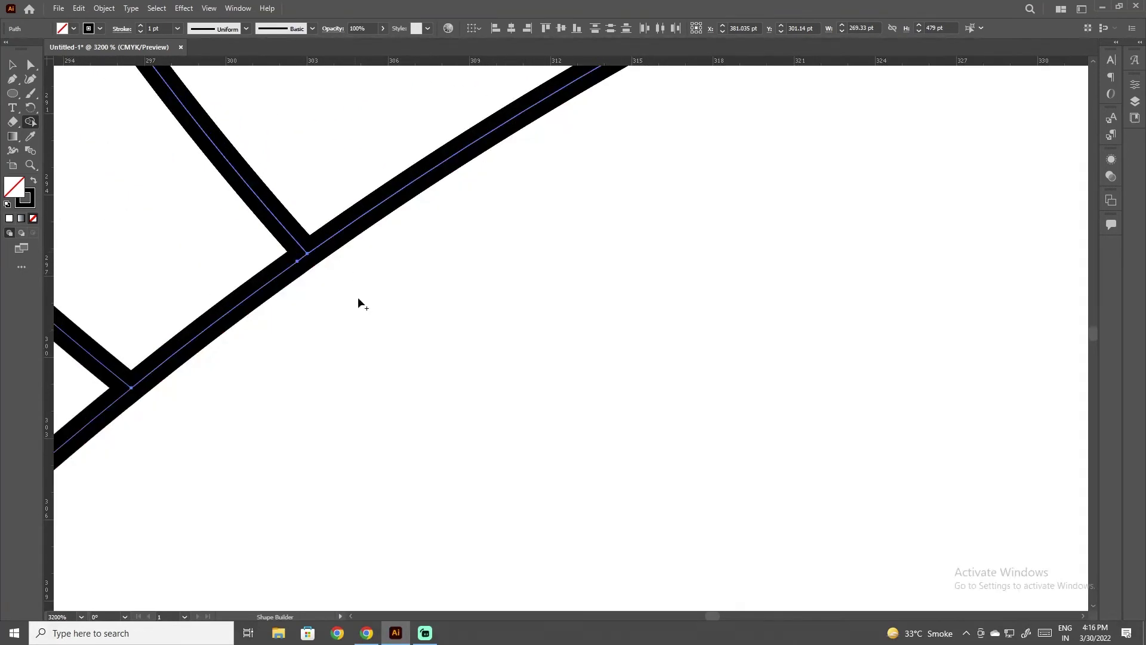
pyautogui.scroll(-1, 413, 412)
pyautogui.scroll(-2, 413, 412)
# Pan to the lower loop and merge its right-side crescent pieces into one shape
pyautogui.moveTo(422, 460); pyautogui.dragTo(440, 204)
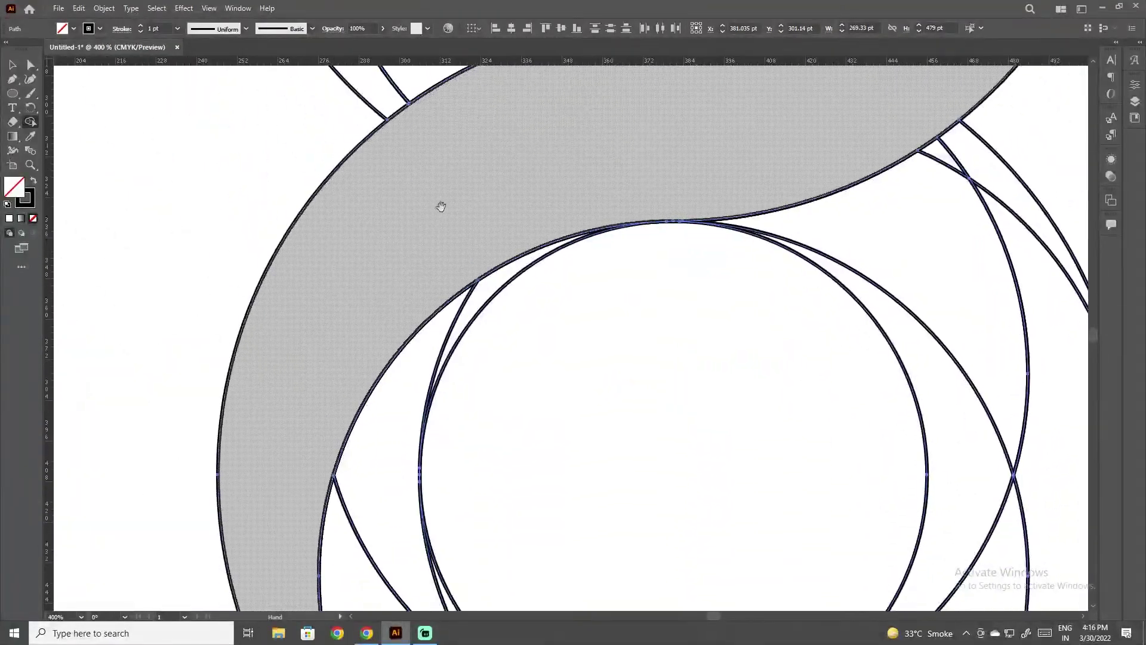
pyautogui.moveTo(387, 419)
pyautogui.mouseDown()
pyautogui.moveTo(268, 211)
pyautogui.moveTo(290, 425)
pyautogui.mouseUp()
pyautogui.scroll(-1, 628, 327)
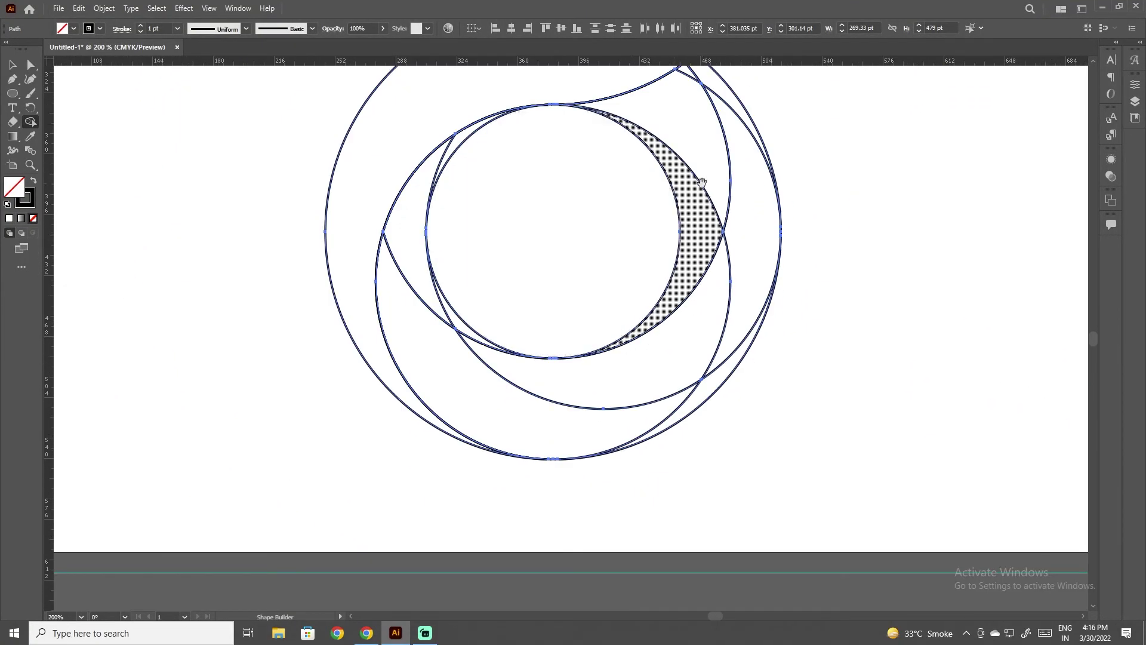
pyautogui.scroll(3, 674, 334)
pyautogui.scroll(-1, 715, 340)
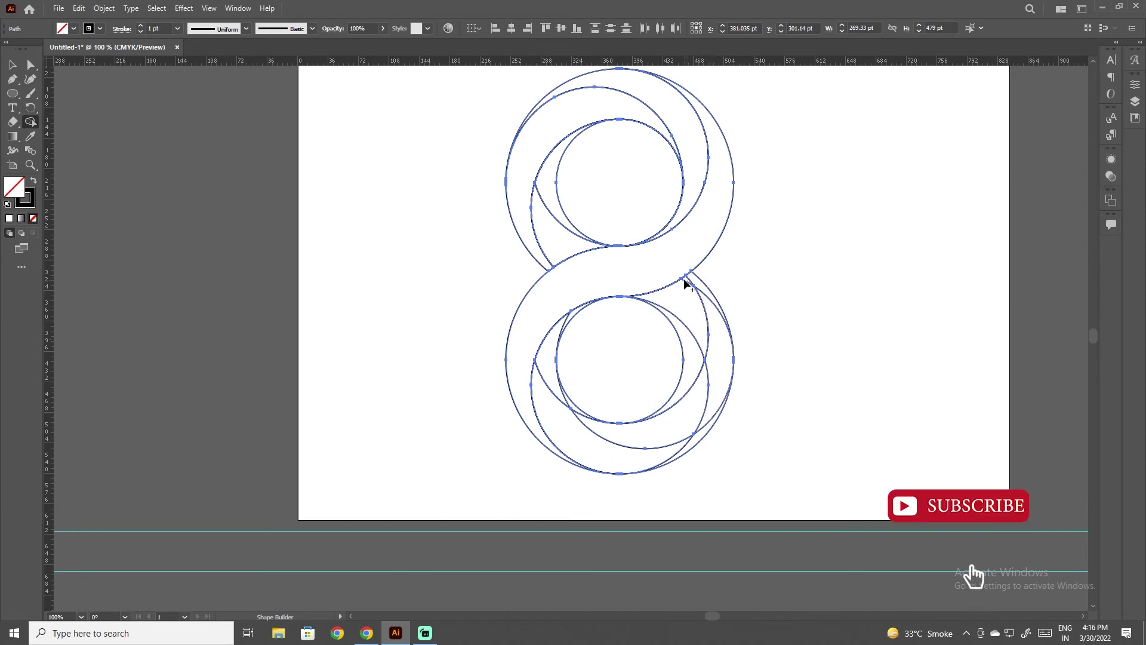
pyautogui.moveTo(689, 293); pyautogui.dragTo(686, 340)
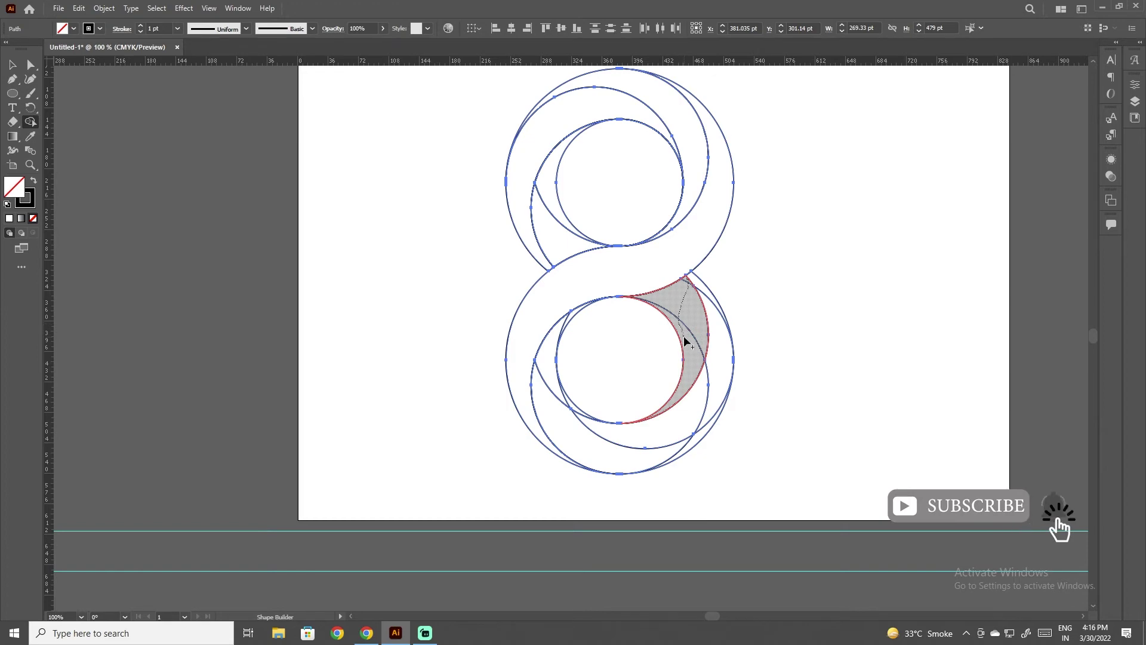
pyautogui.scroll(2, 695, 293)
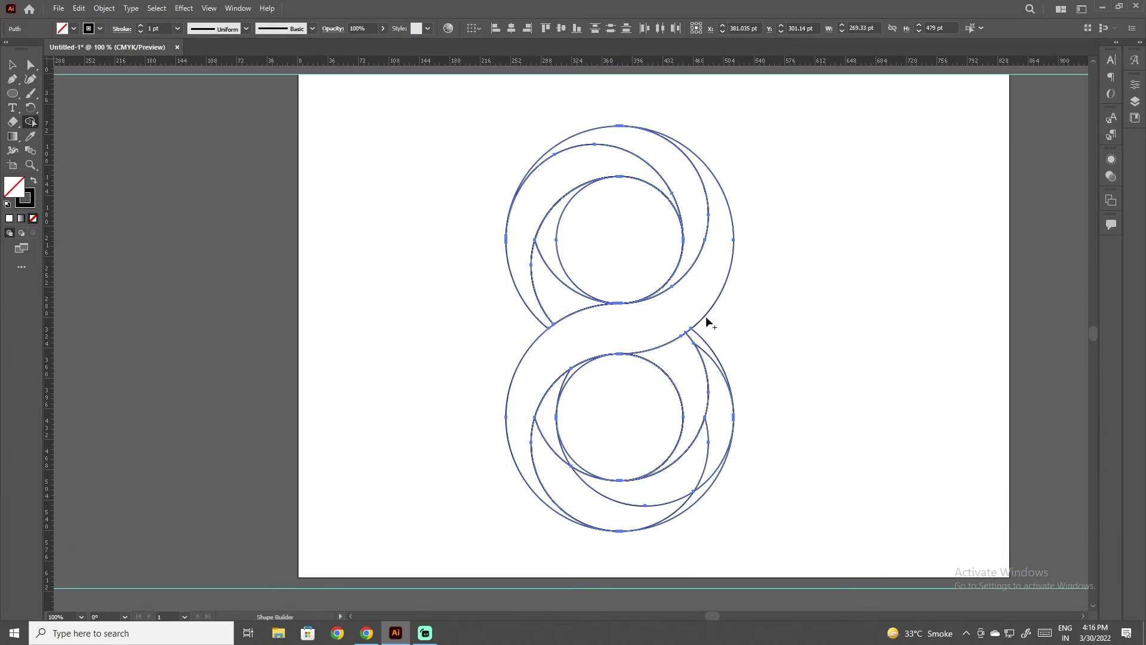
pyautogui.scroll(3, 693, 347)
pyautogui.scroll(2, 696, 346)
pyautogui.scroll(-2, 696, 346)
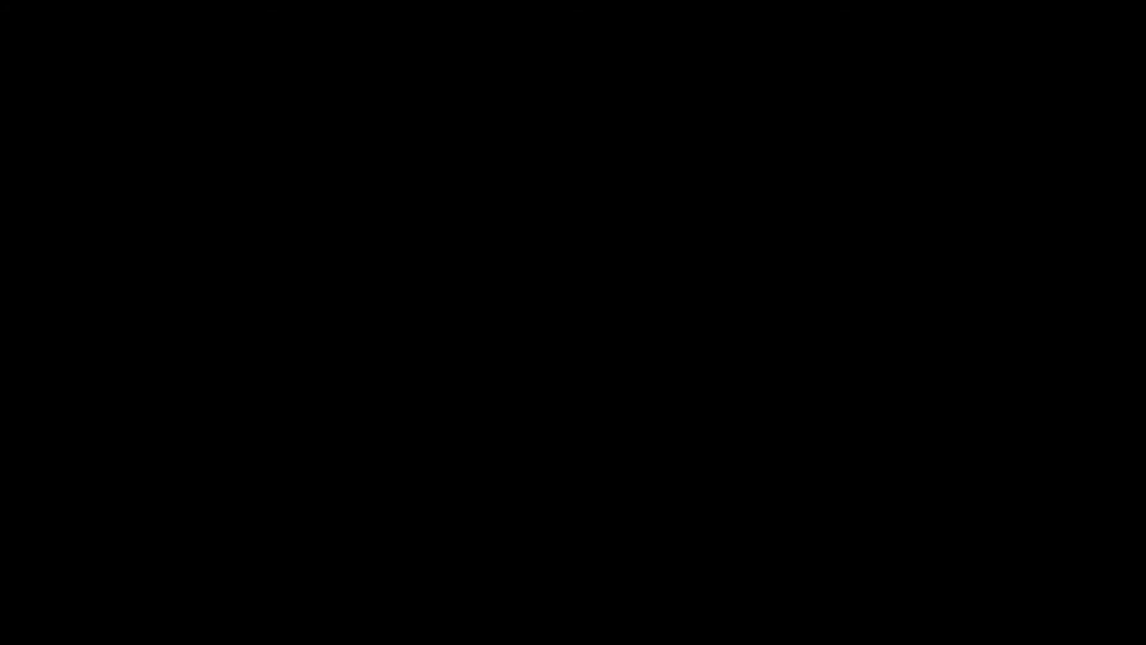
# Merge the lower loop's crescent pieces from its right side around the bottom to its left
pyautogui.moveTo(640, 316); pyautogui.dragTo(536, 473)
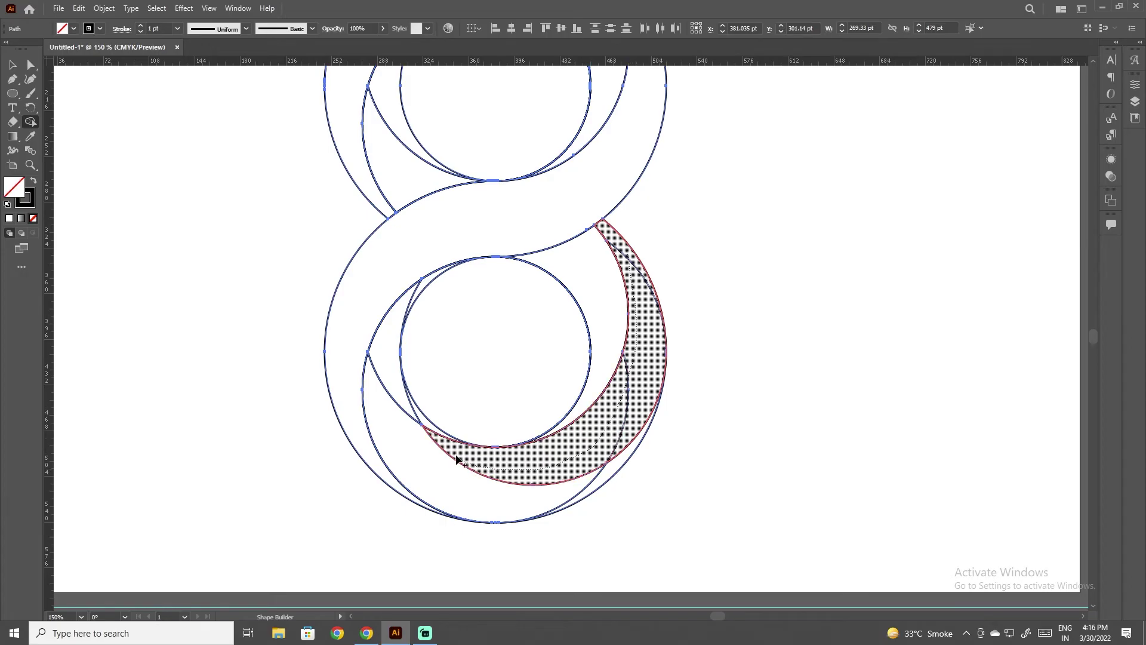
pyautogui.moveTo(535, 474); pyautogui.dragTo(436, 431)
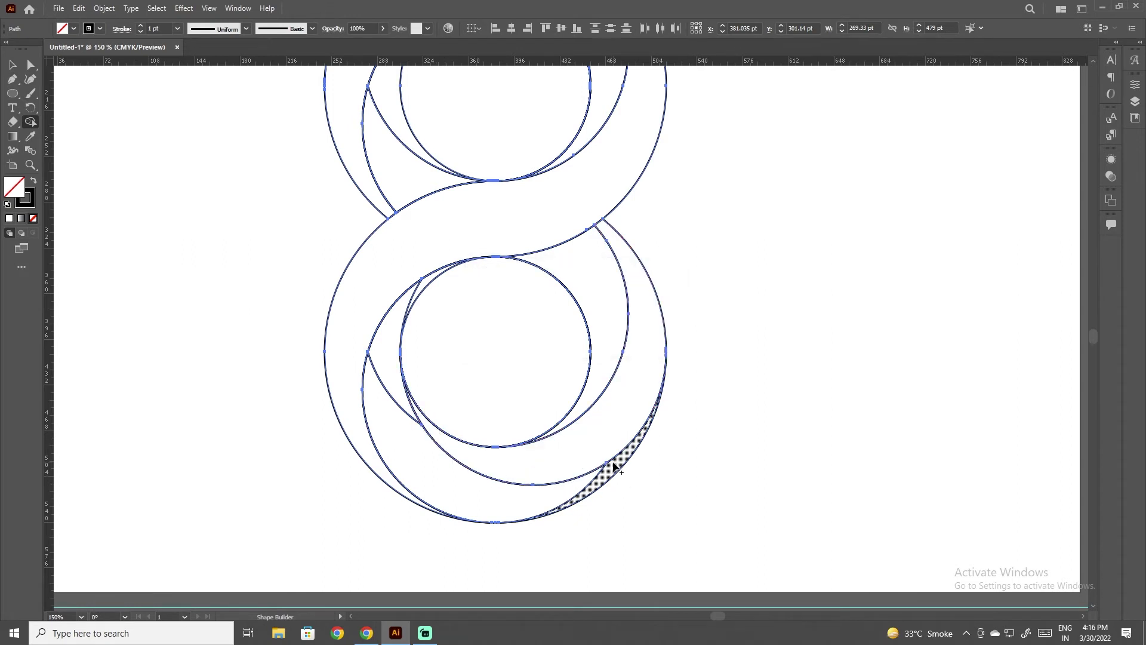
pyautogui.moveTo(615, 468); pyautogui.dragTo(400, 395)
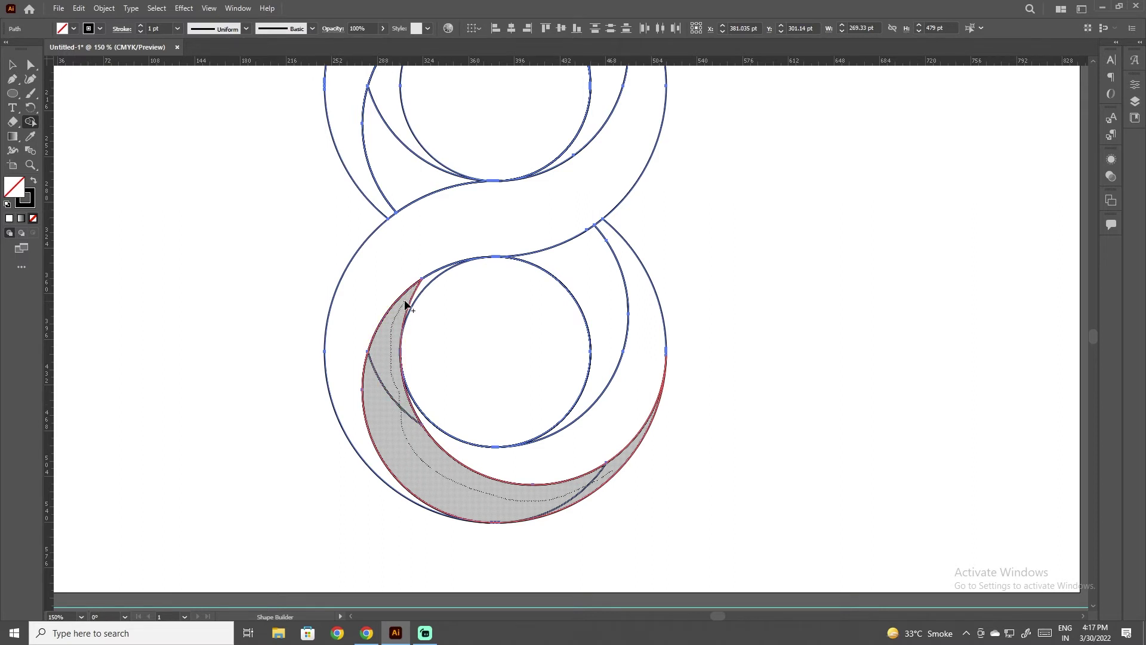
pyautogui.moveTo(394, 387); pyautogui.dragTo(419, 291)
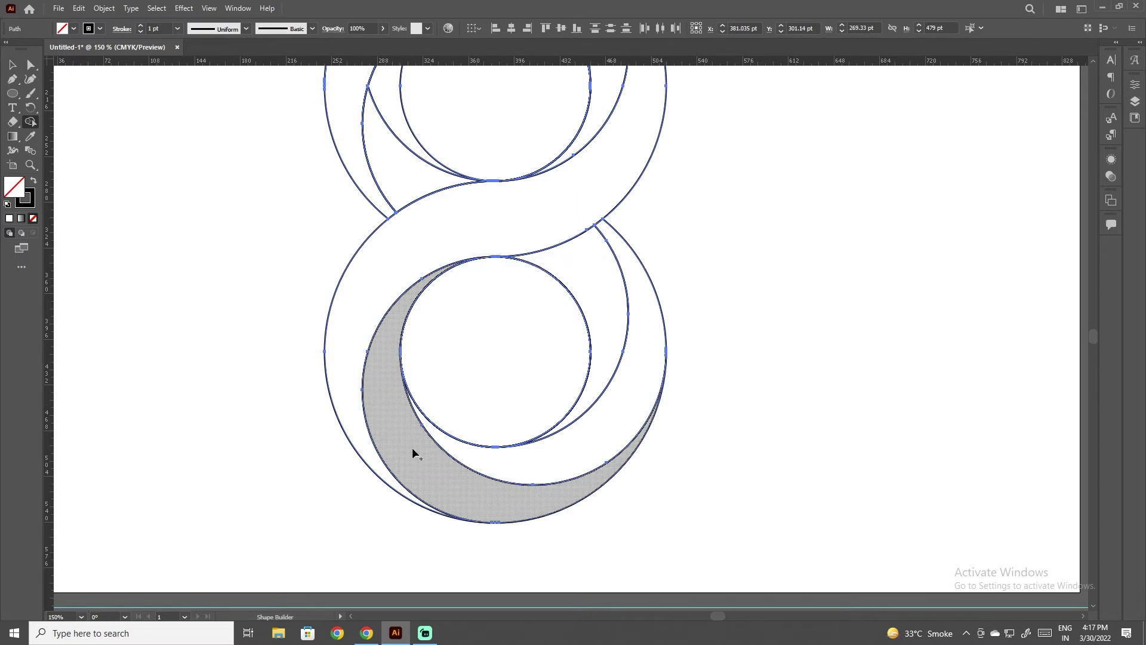
pyautogui.scroll(3, 516, 200)
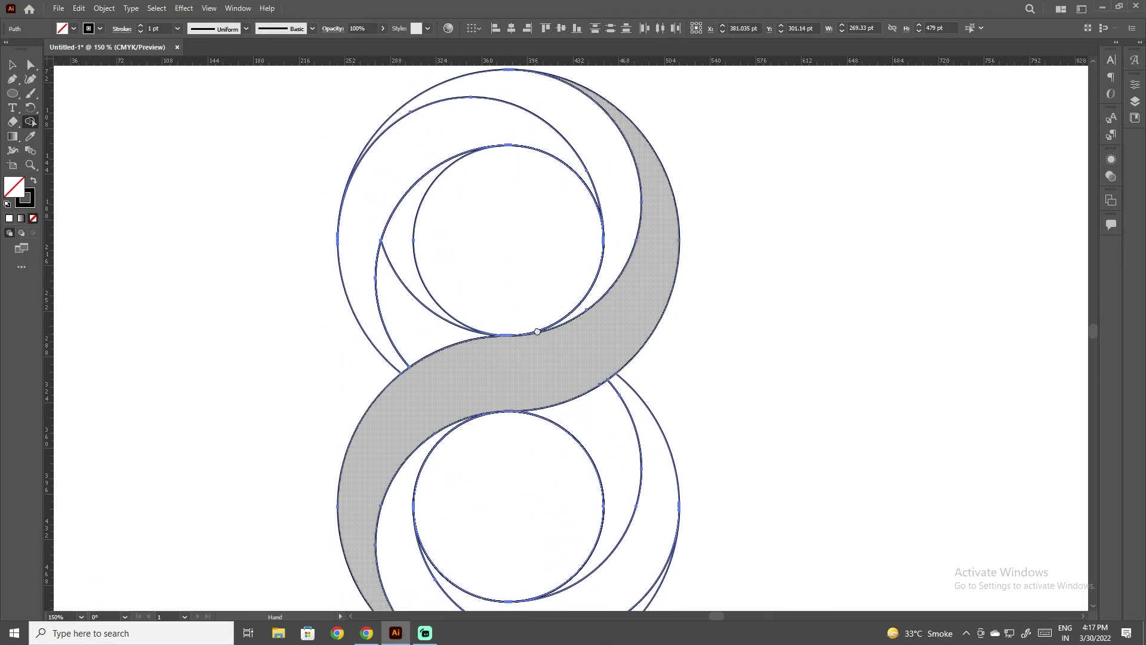
pyautogui.scroll(-2, 697, 356)
pyautogui.scroll(2, 698, 351)
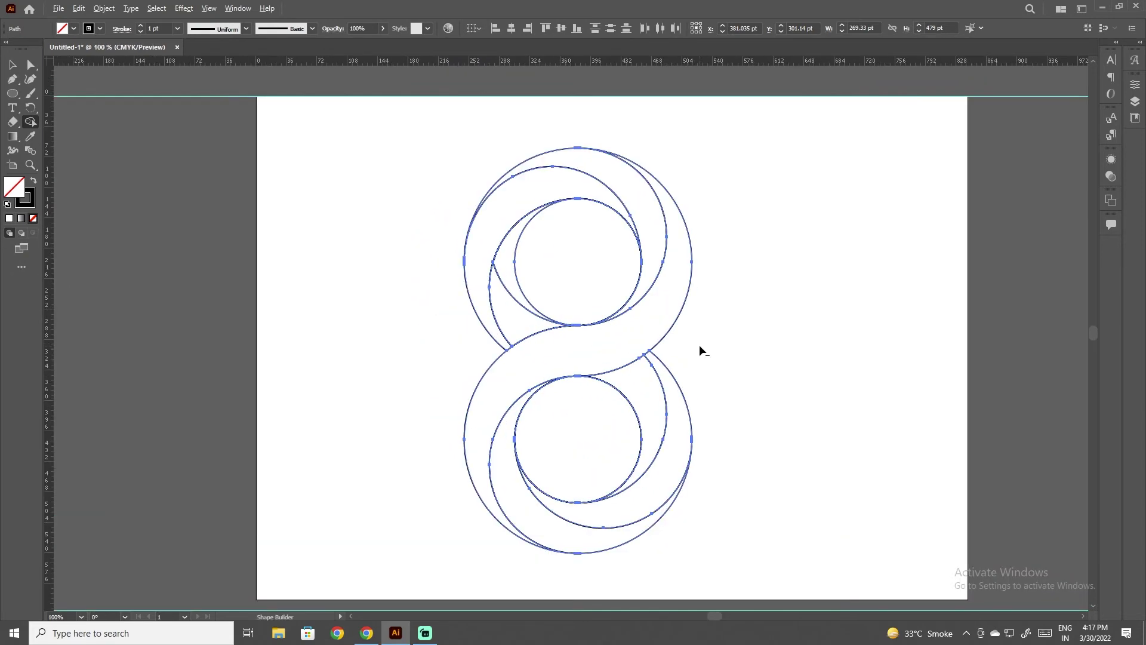
pyautogui.hscroll(1, 656, 355)
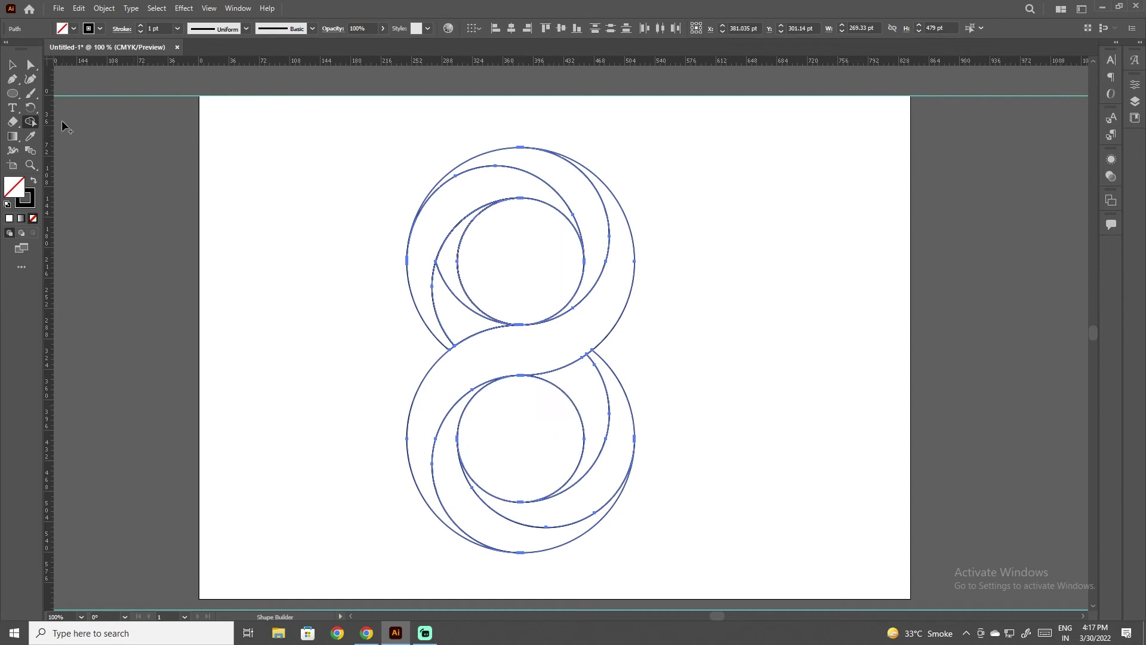
# Fill all figure-8 pieces solid black, then select the upper-left crescent band
pyautogui.click(12, 64)
pyautogui.moveTo(306, 149); pyautogui.dragTo(732, 540)
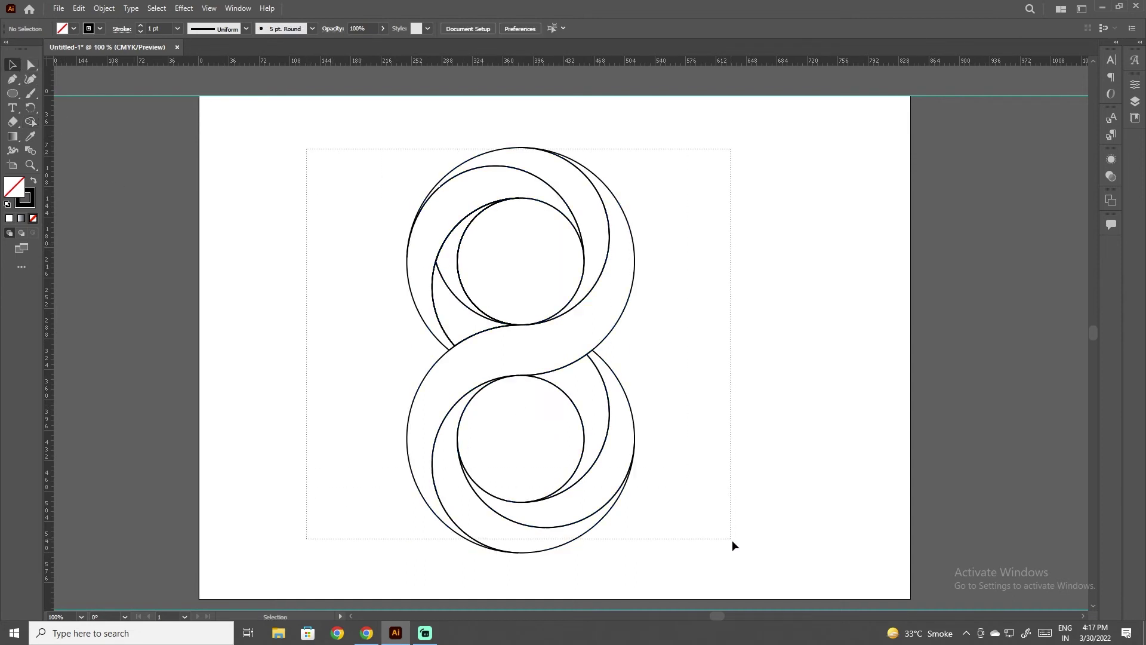
pyautogui.click(33, 182)
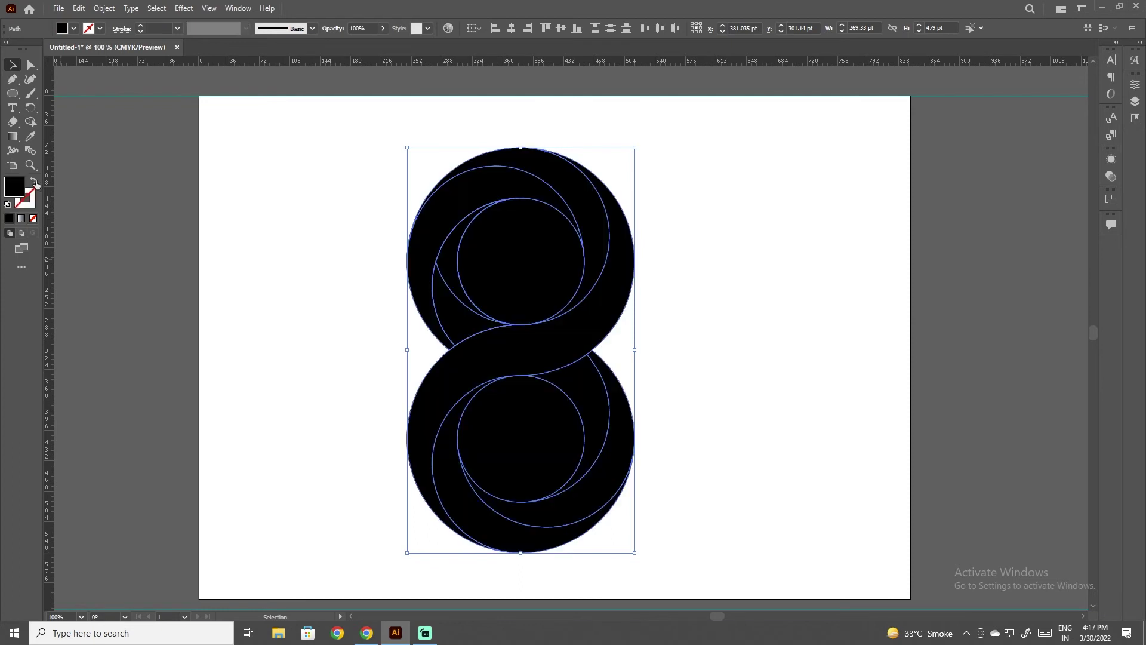
pyautogui.click(274, 261)
pyautogui.click(591, 224)
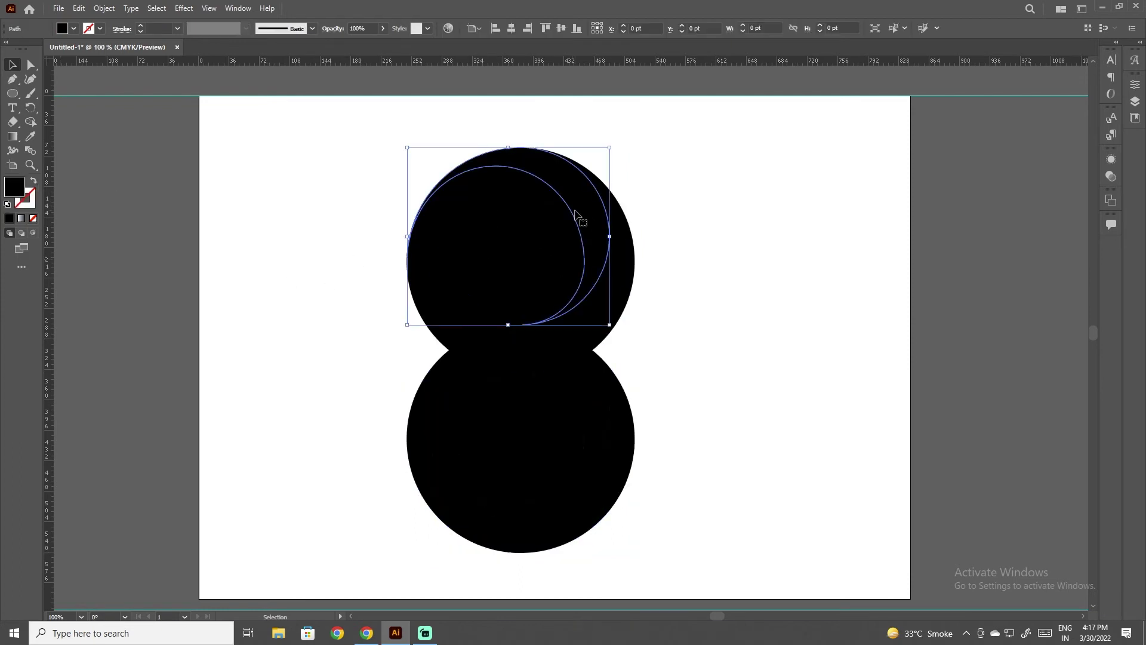
pyautogui.moveTo(449, 239)
pyautogui.mouseDown()
pyautogui.moveTo(435, 323)
pyautogui.moveTo(443, 341)
pyautogui.mouseUp()
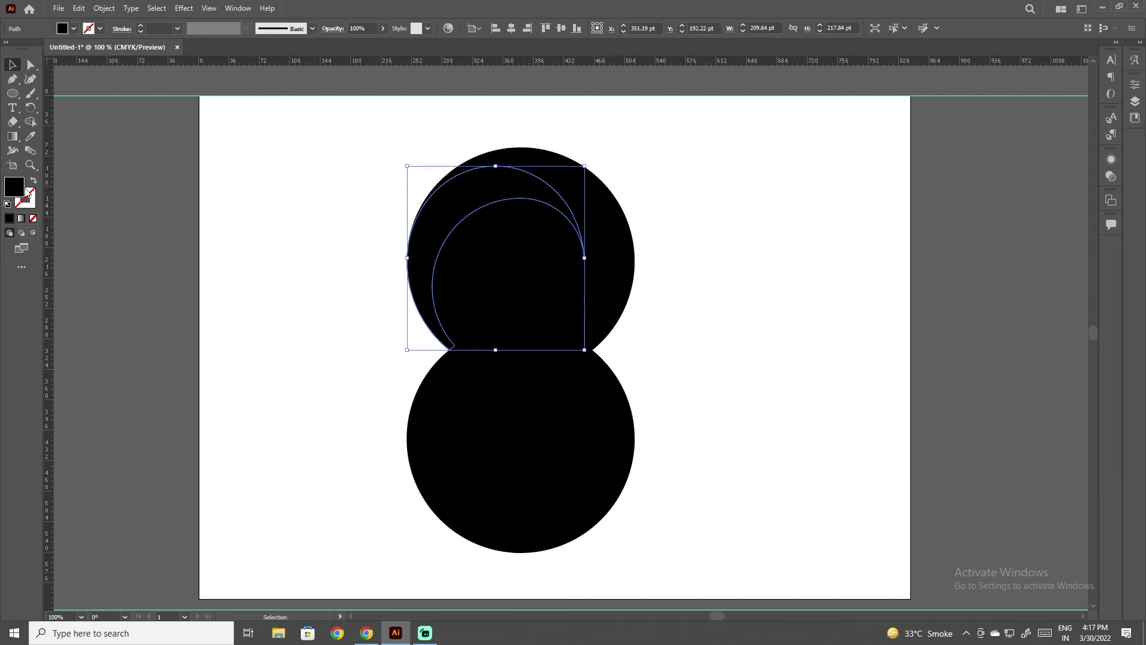
# Fill the crescent with CMYK Blue from Swatches and make that swatch global
pyautogui.click(237, 9)
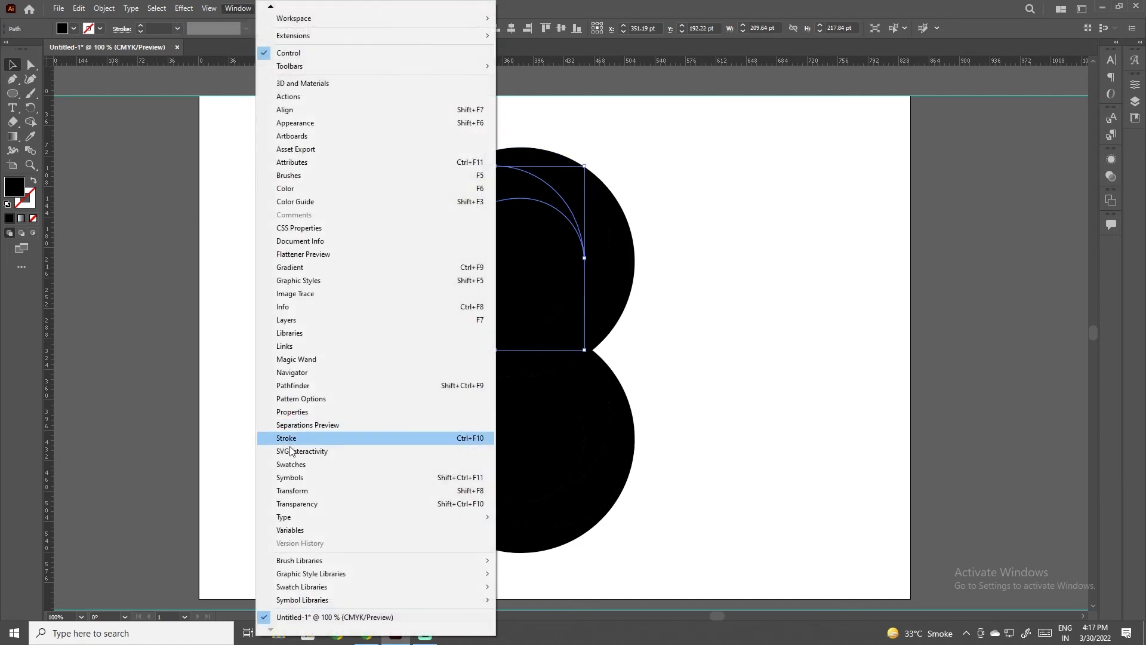
pyautogui.click(301, 268)
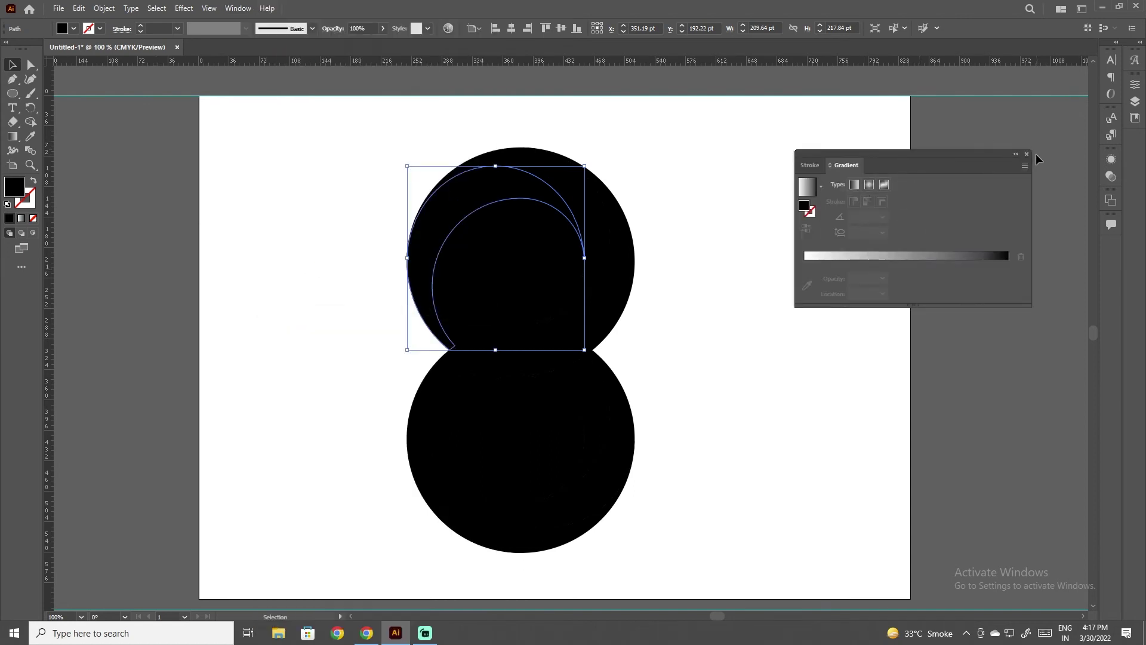
pyautogui.click(1027, 154)
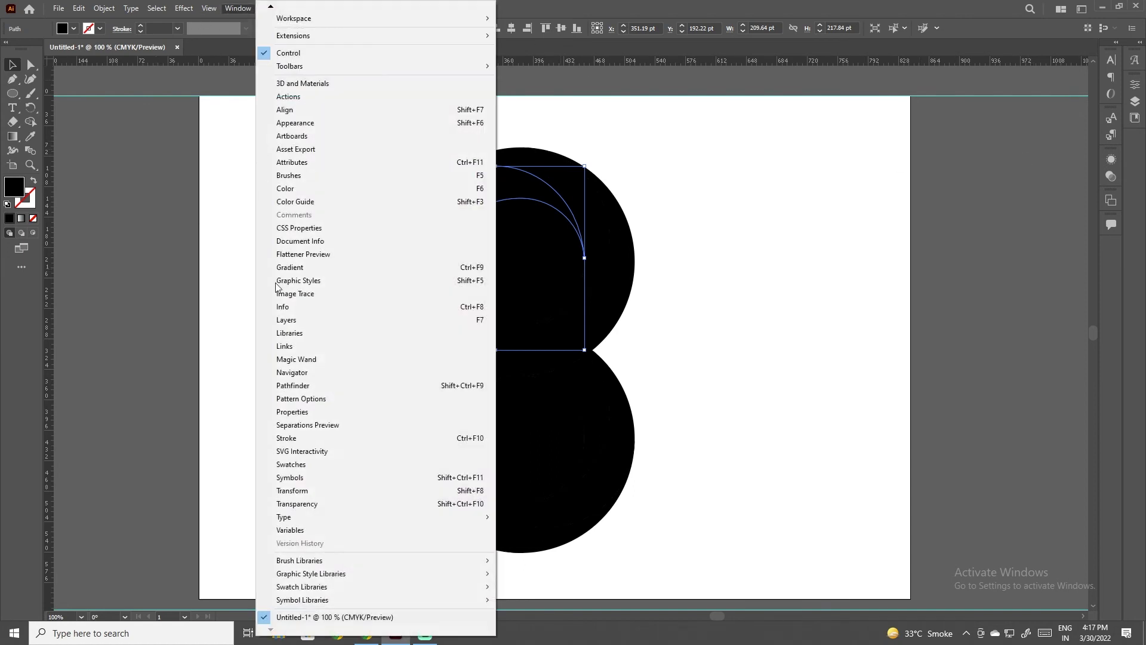
pyautogui.click(244, 8)
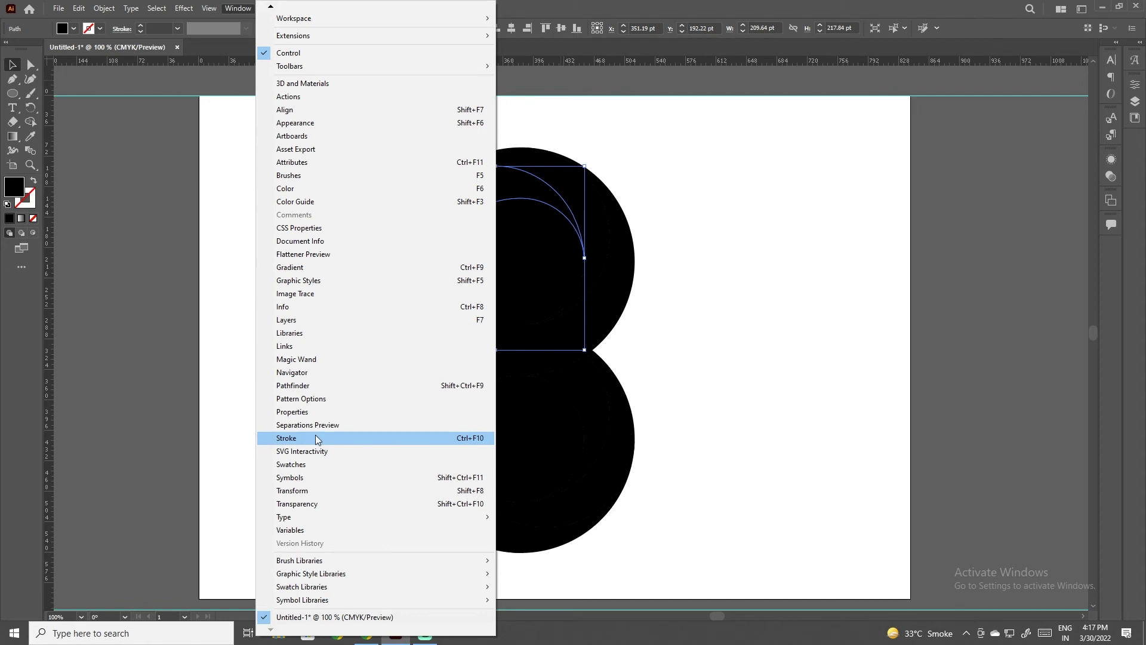
pyautogui.click(299, 464)
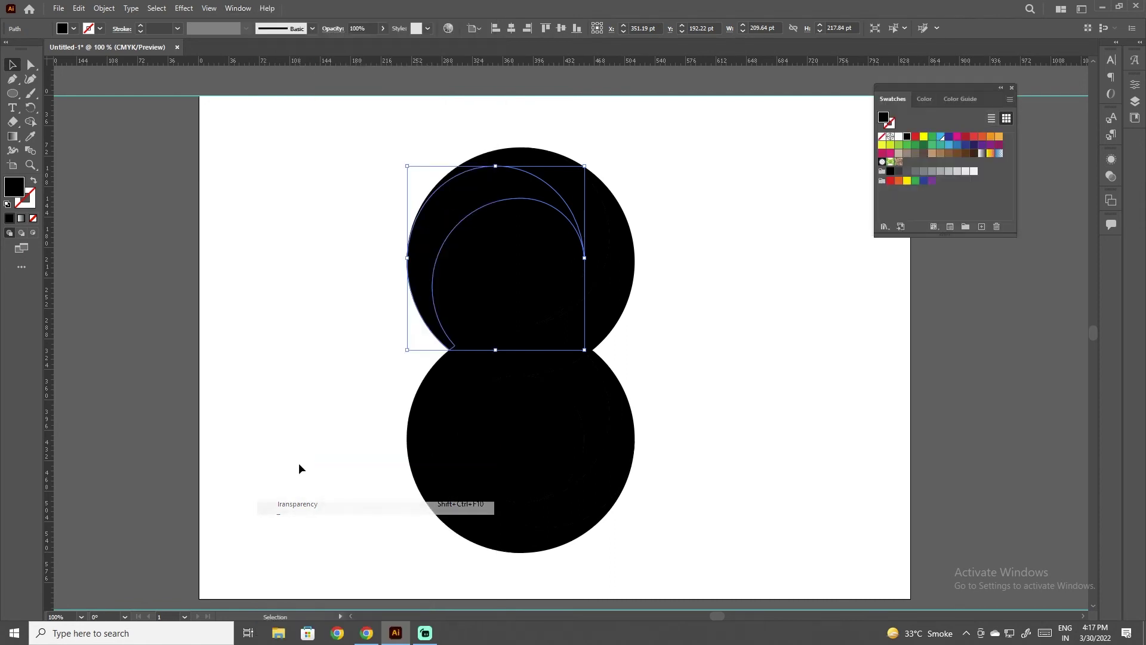
pyautogui.doubleClick(950, 141)
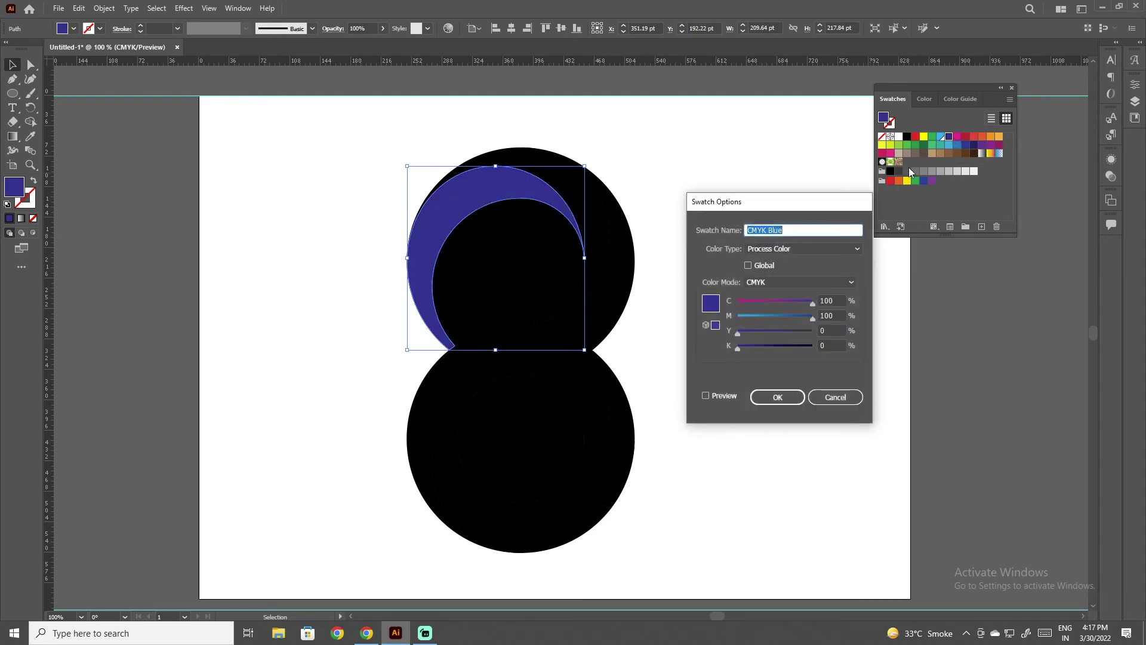
pyautogui.click(748, 264)
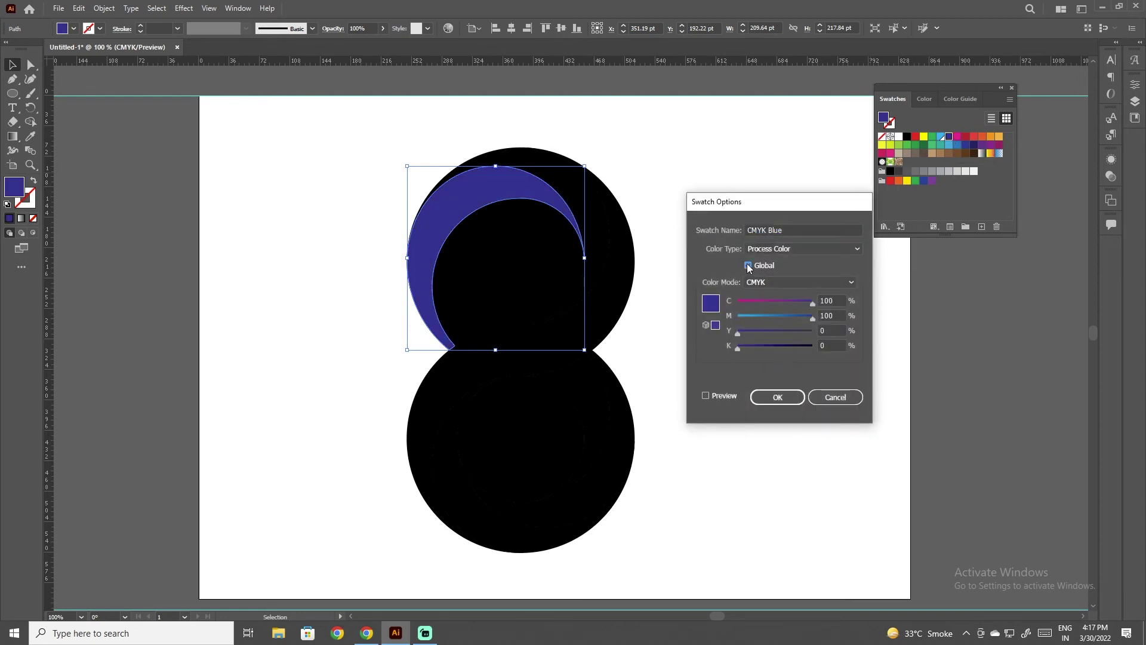
pyautogui.click(779, 398)
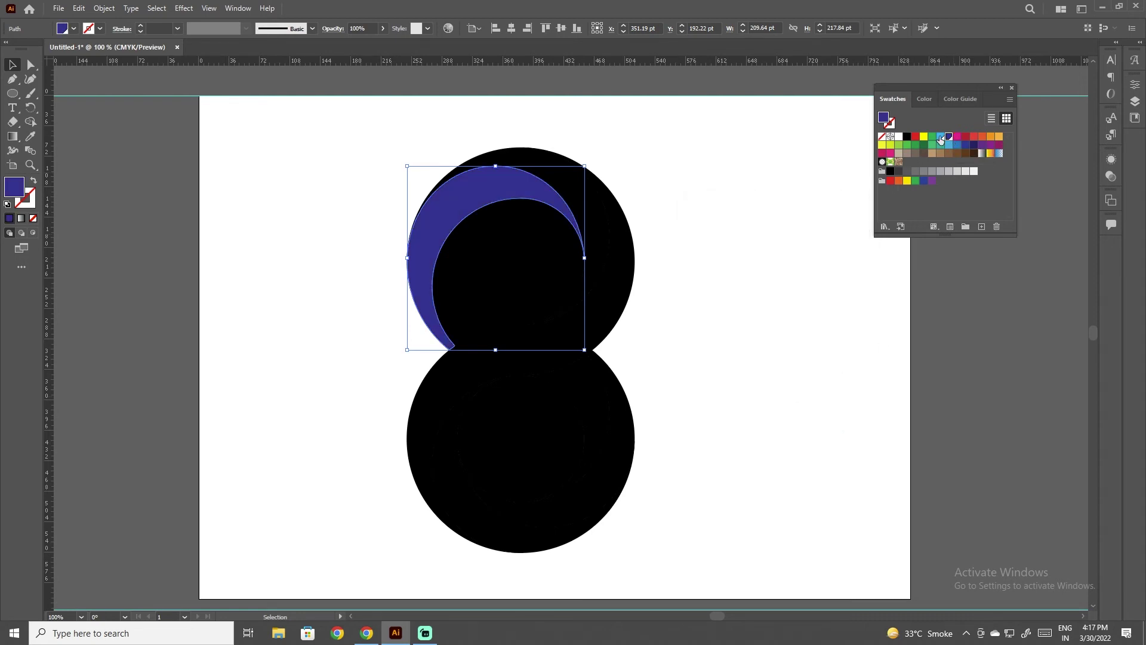
# Give the crescent a radial light-blue-to-dark-blue gradient with the midpoint shifted toward dark blue
pyautogui.click(1011, 87)
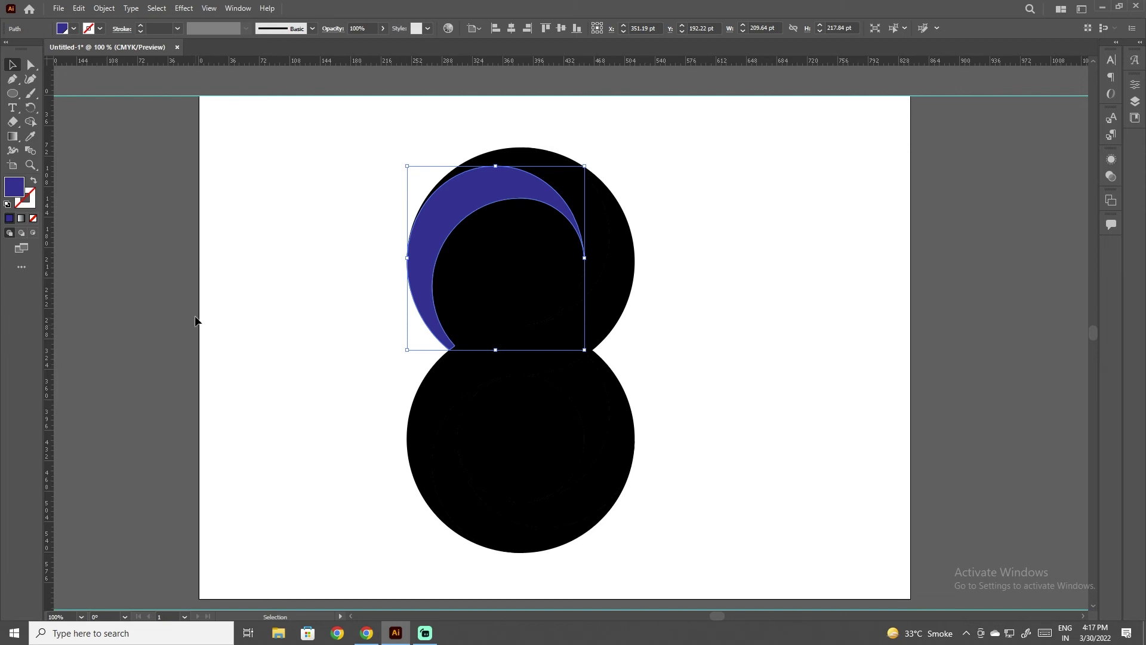
pyautogui.click(237, 8)
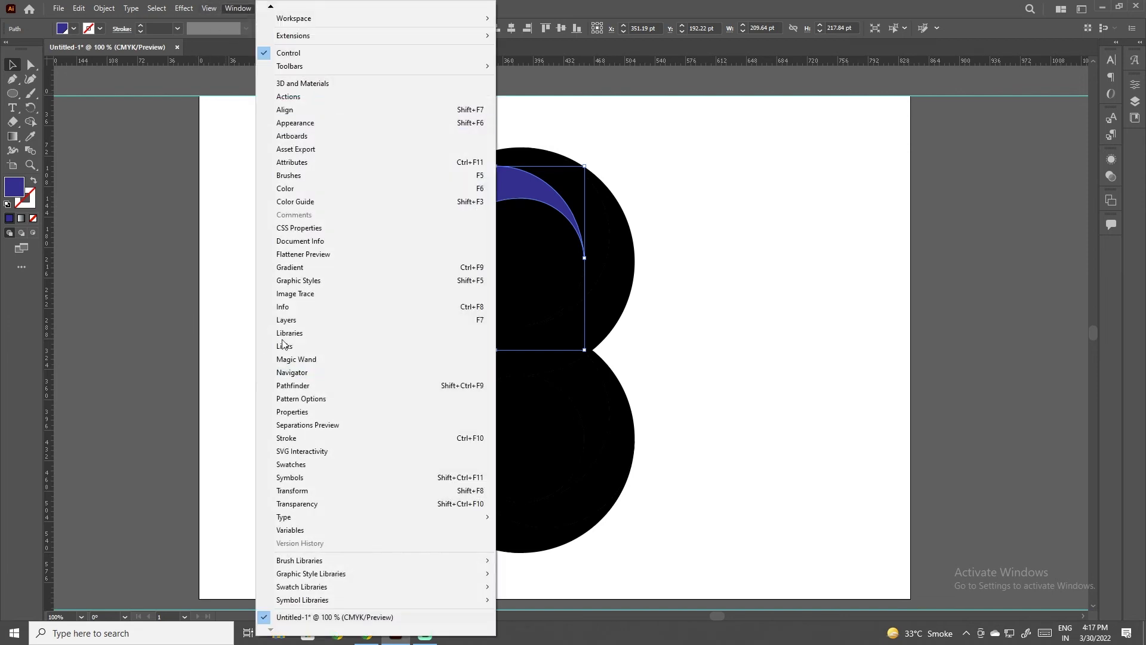
pyautogui.click(301, 282)
pyautogui.click(896, 256)
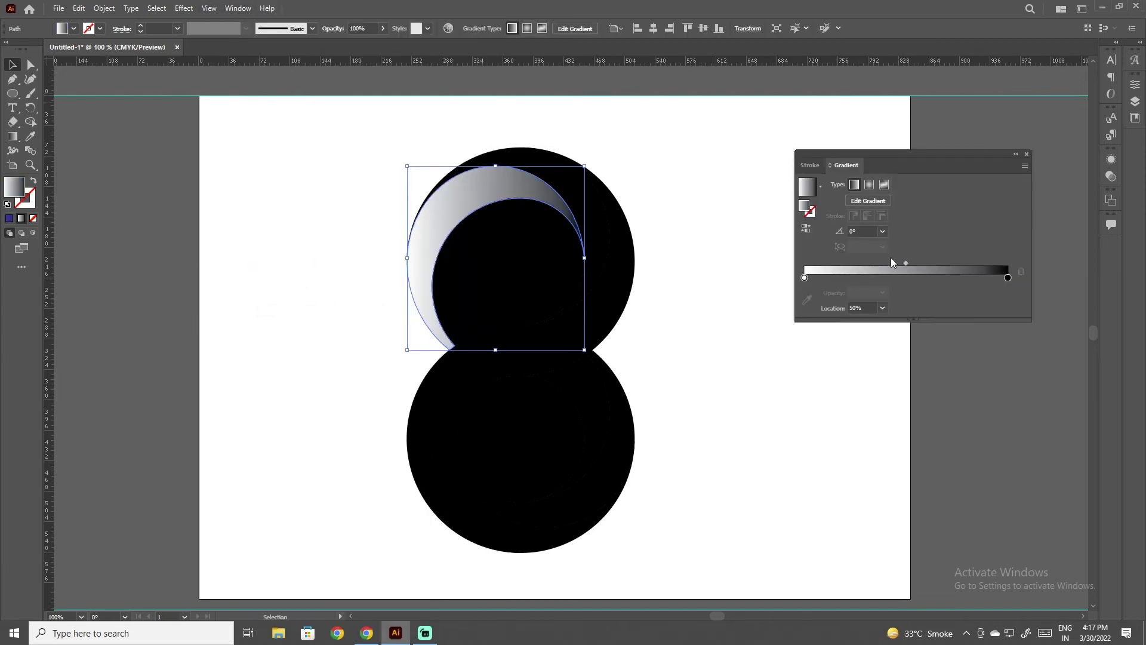
pyautogui.doubleClick(804, 277)
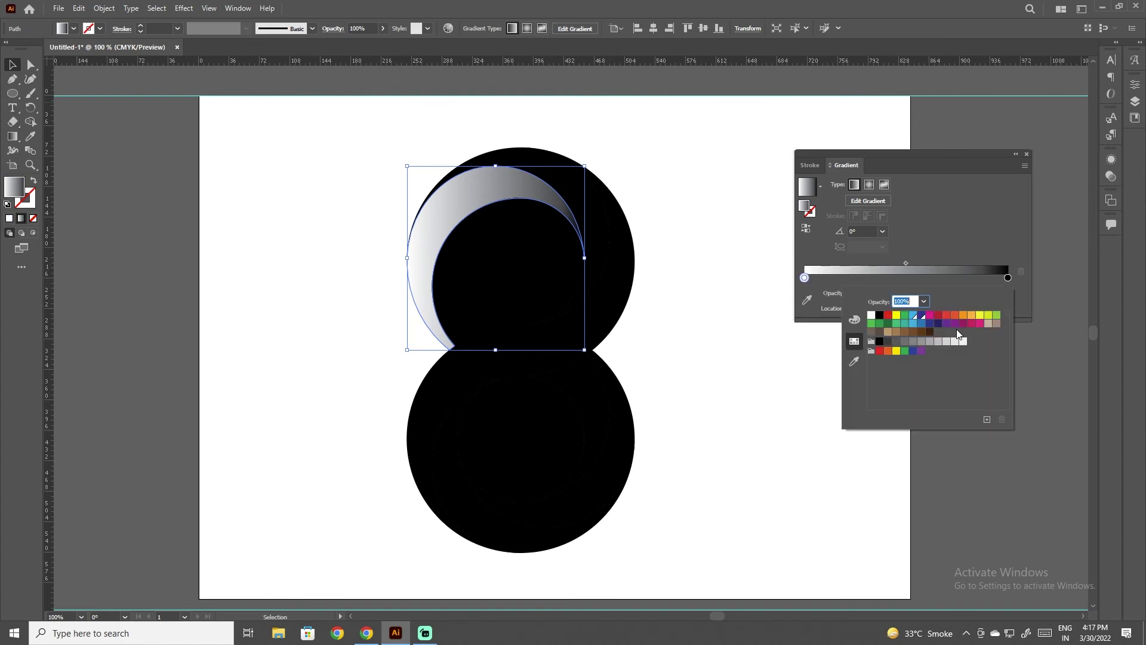
pyautogui.click(911, 315)
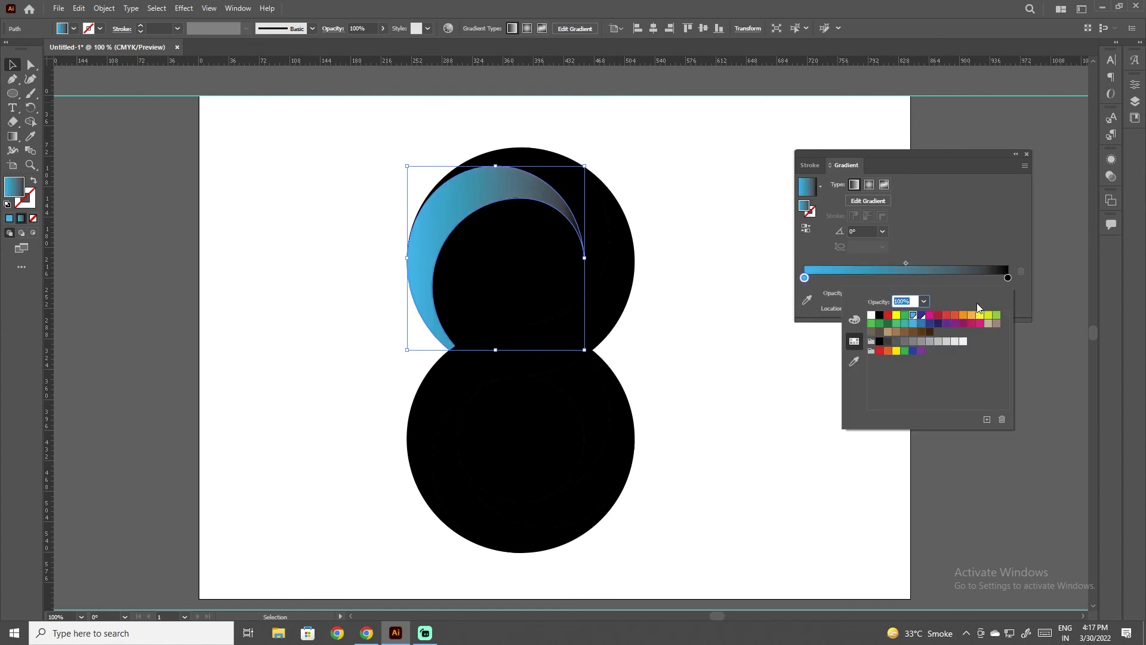
pyautogui.doubleClick(1008, 278)
pyautogui.click(921, 317)
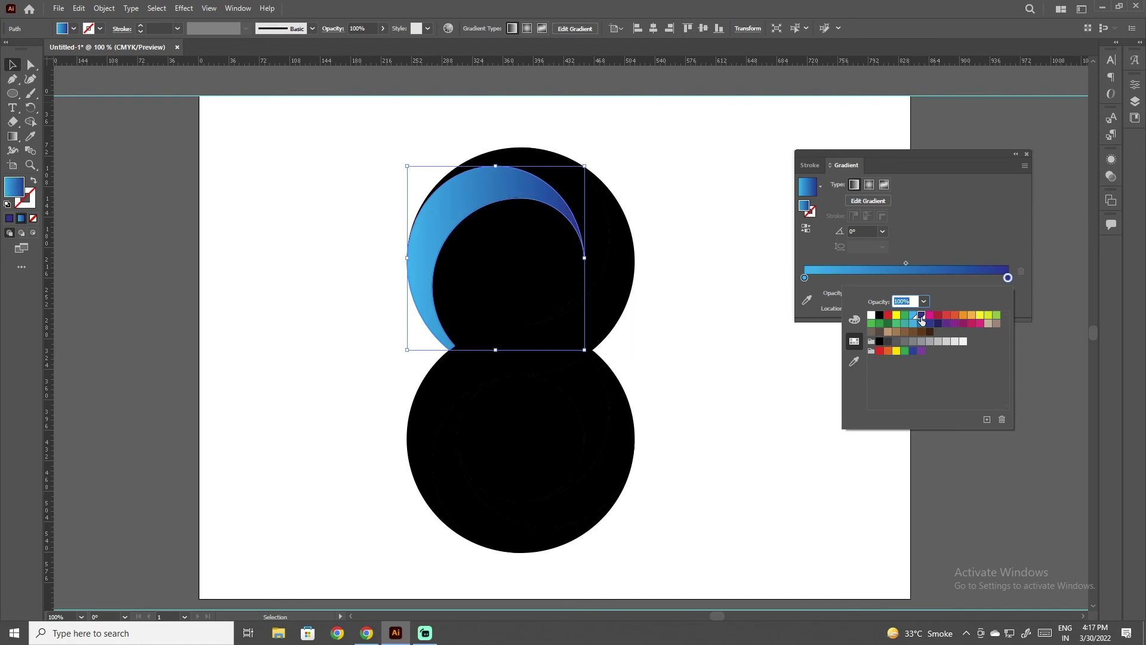
pyautogui.press('Escape')
pyautogui.click(869, 185)
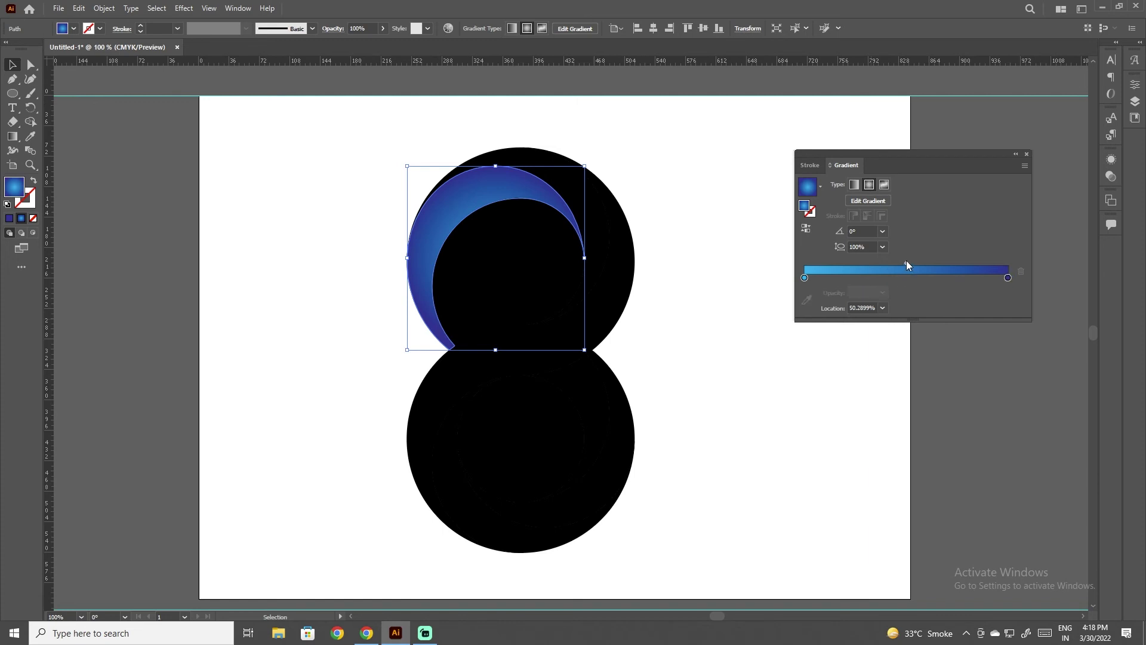
pyautogui.moveTo(905, 264); pyautogui.dragTo(933, 263)
pyautogui.click(716, 370)
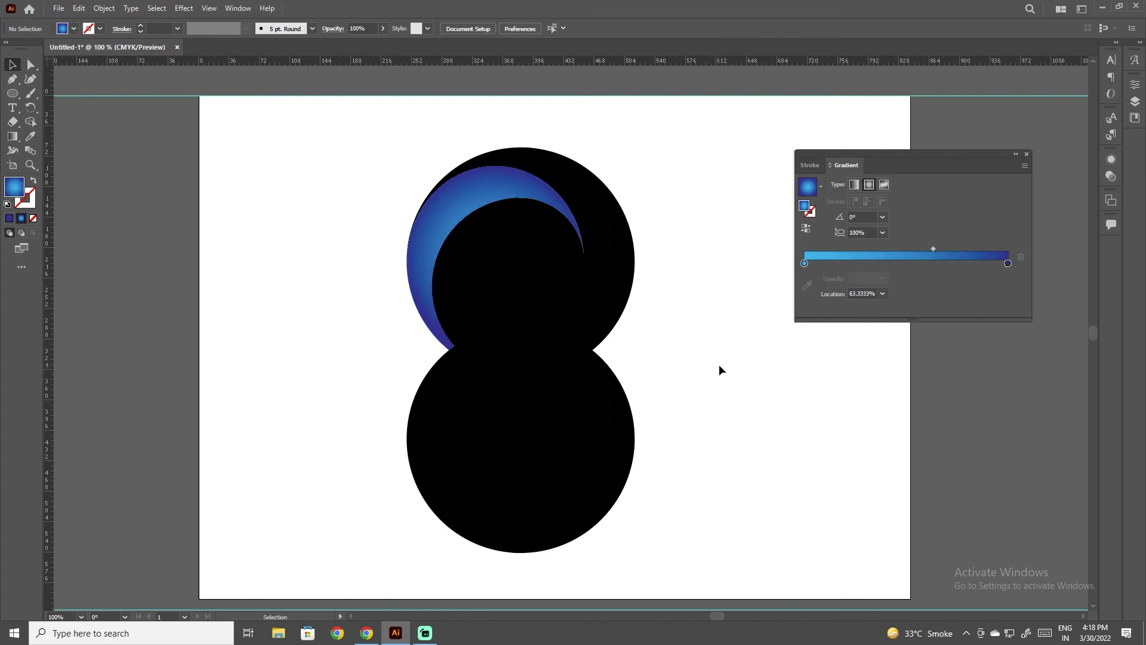
# Copy the crescent's blue radial gradient onto all figure-8 pieces with the Eyedropper
pyautogui.moveTo(399, 114); pyautogui.dragTo(686, 507)
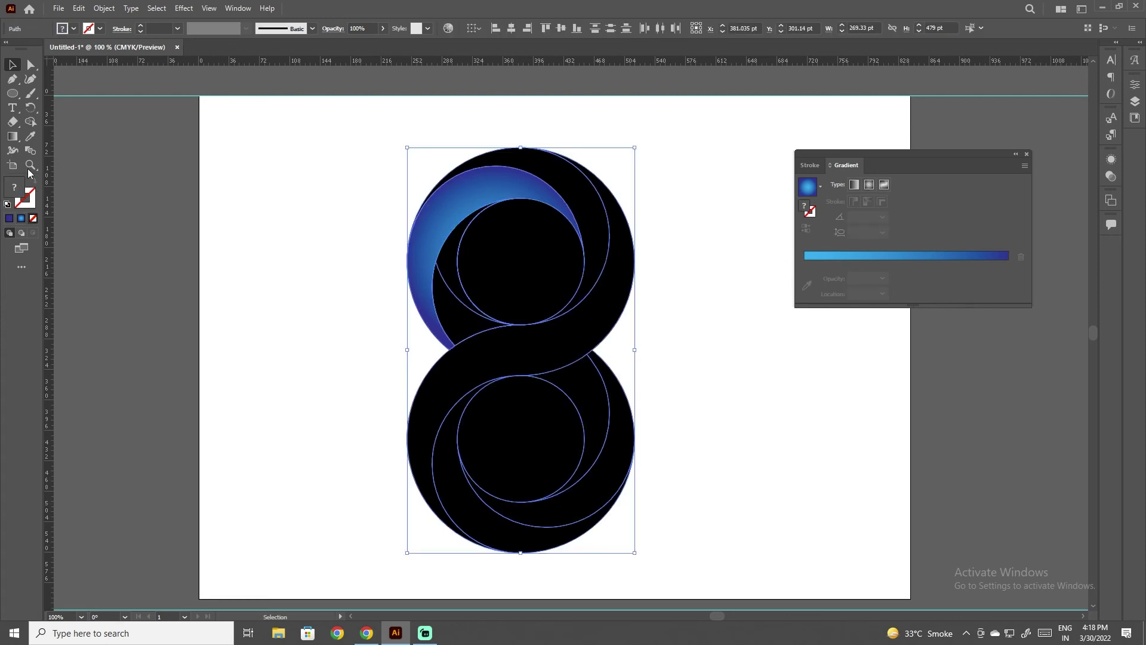
pyautogui.click(30, 137)
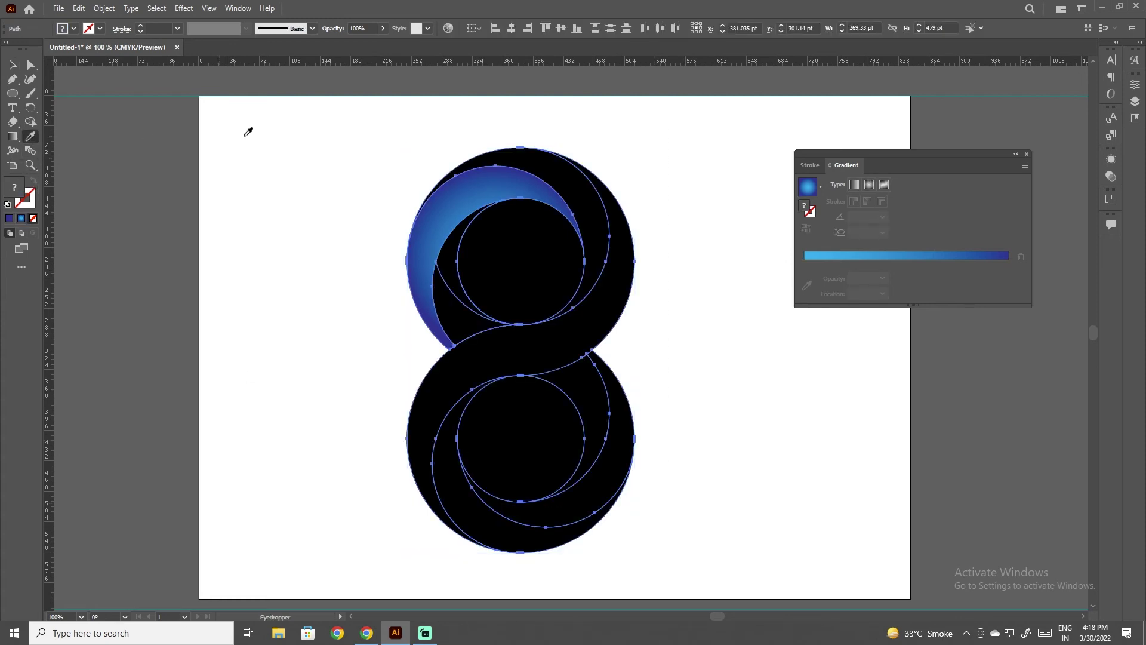
pyautogui.click(575, 176)
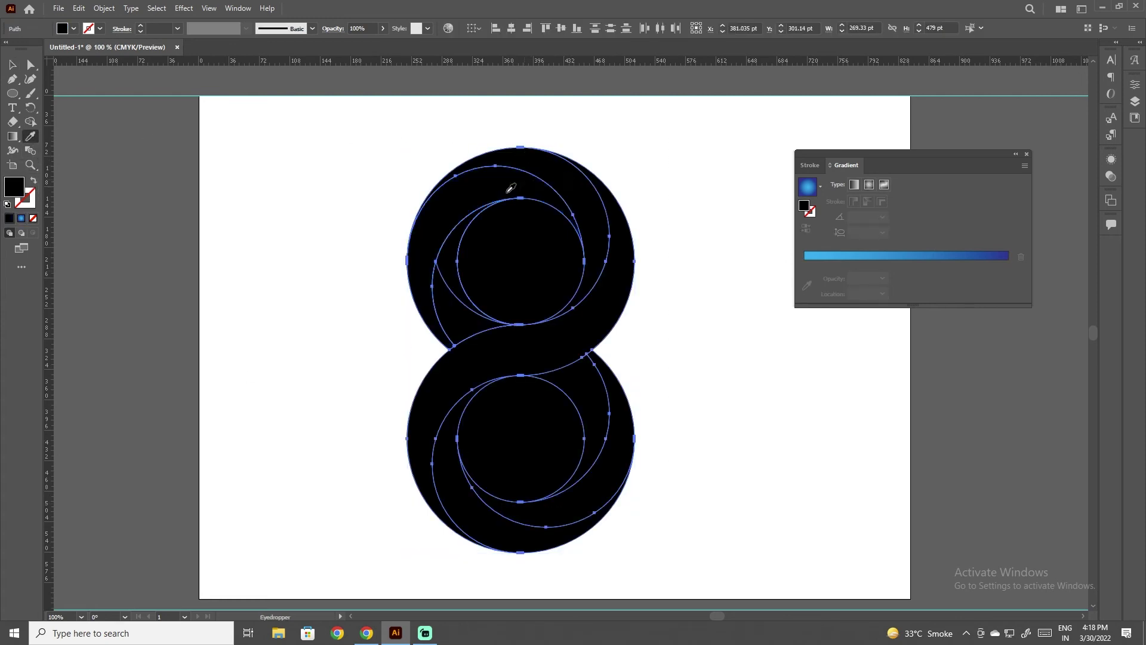
pyautogui.hotkey('ctrl', 'z')
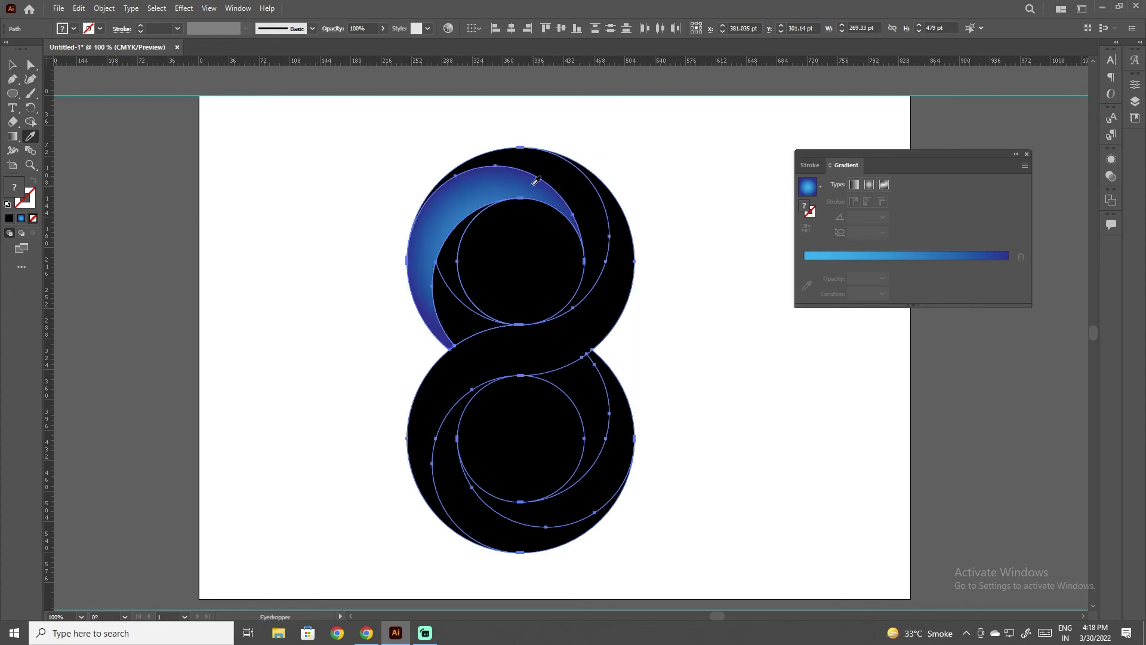
pyautogui.click(458, 208)
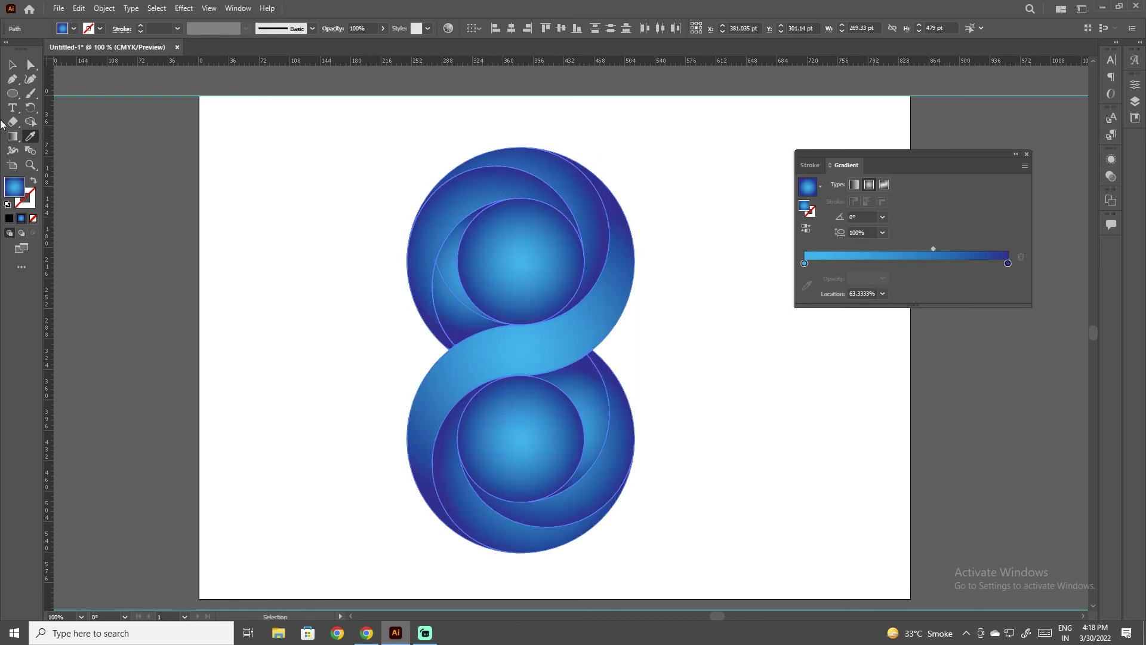
# Clear the selection and select the upper inner circle
pyautogui.click(12, 63)
pyautogui.click(408, 239)
pyautogui.click(514, 258)
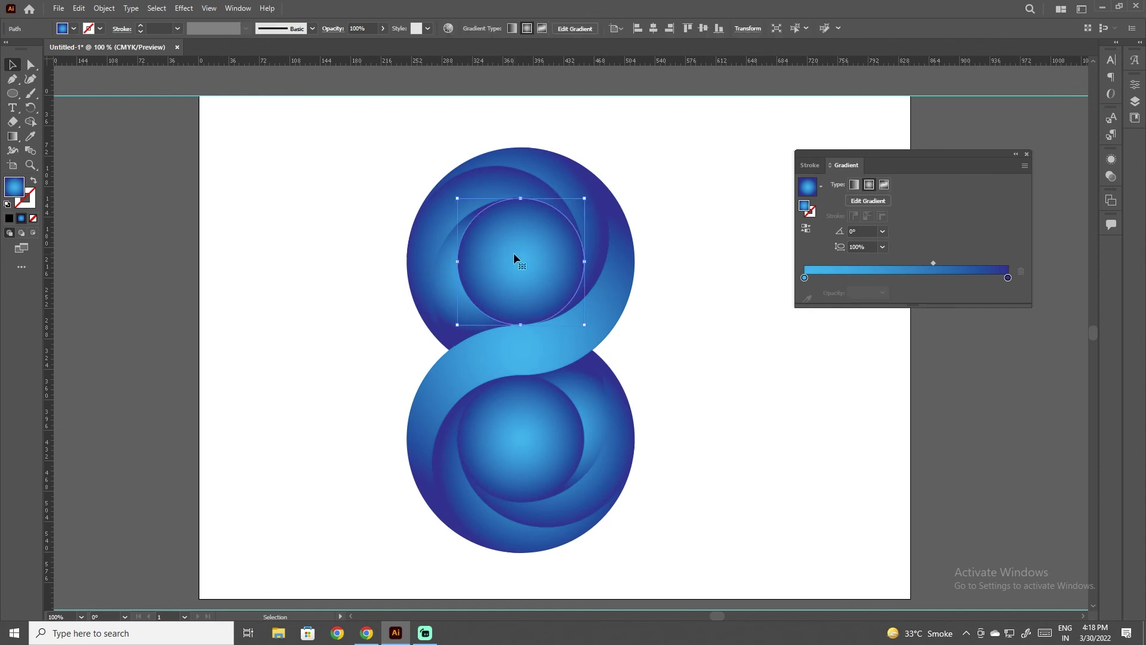
# Delete the upper inner circle and set the lower inner circle's fill to None in isolation mode
pyautogui.press('Delete')
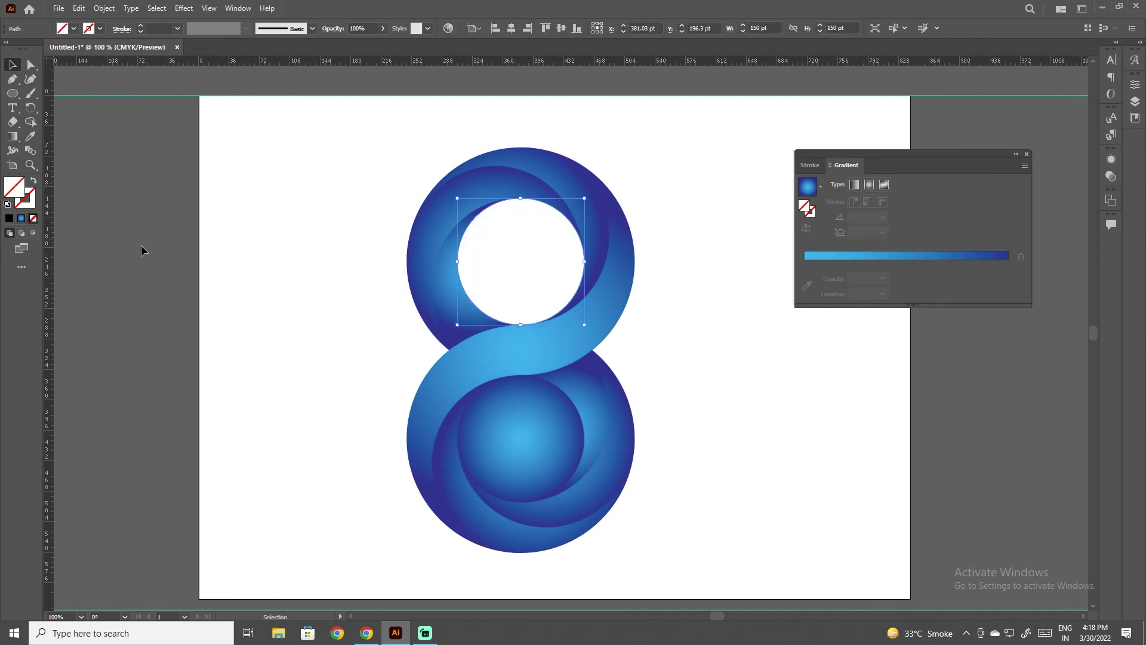
pyautogui.doubleClick(531, 446)
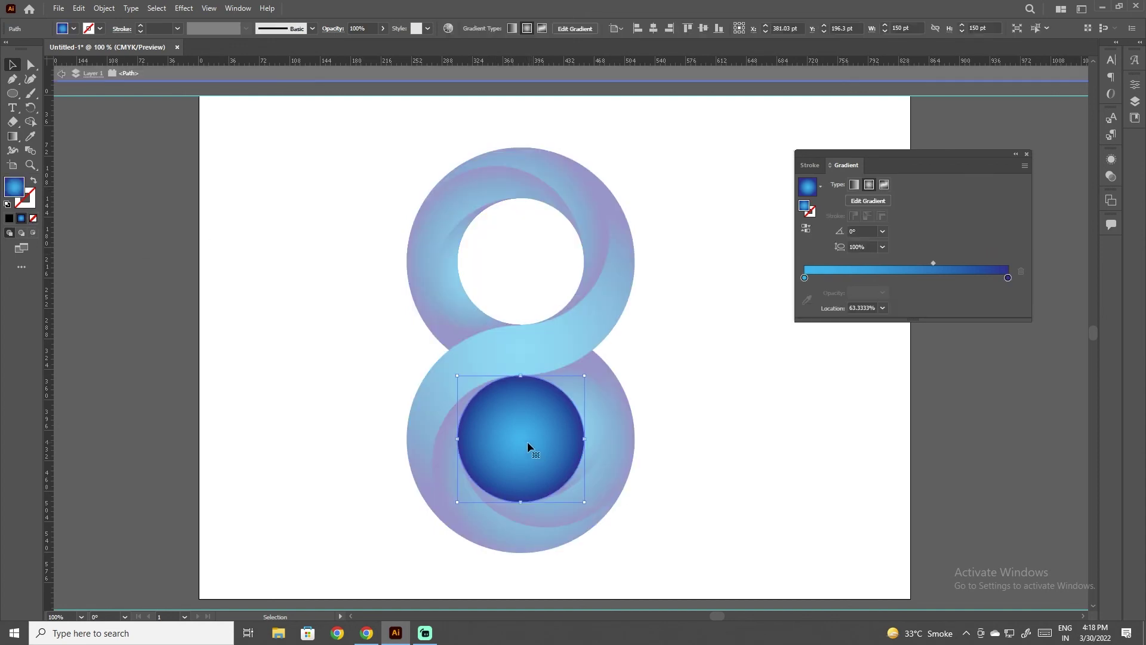
pyautogui.click(33, 218)
pyautogui.click(62, 74)
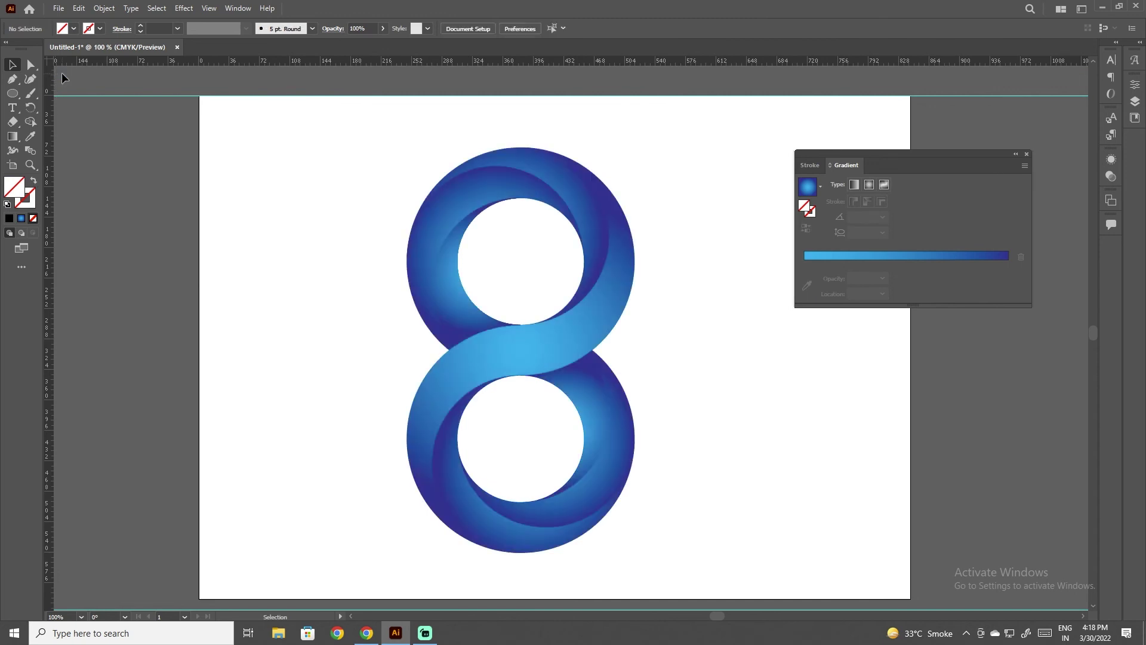
pyautogui.click(450, 208)
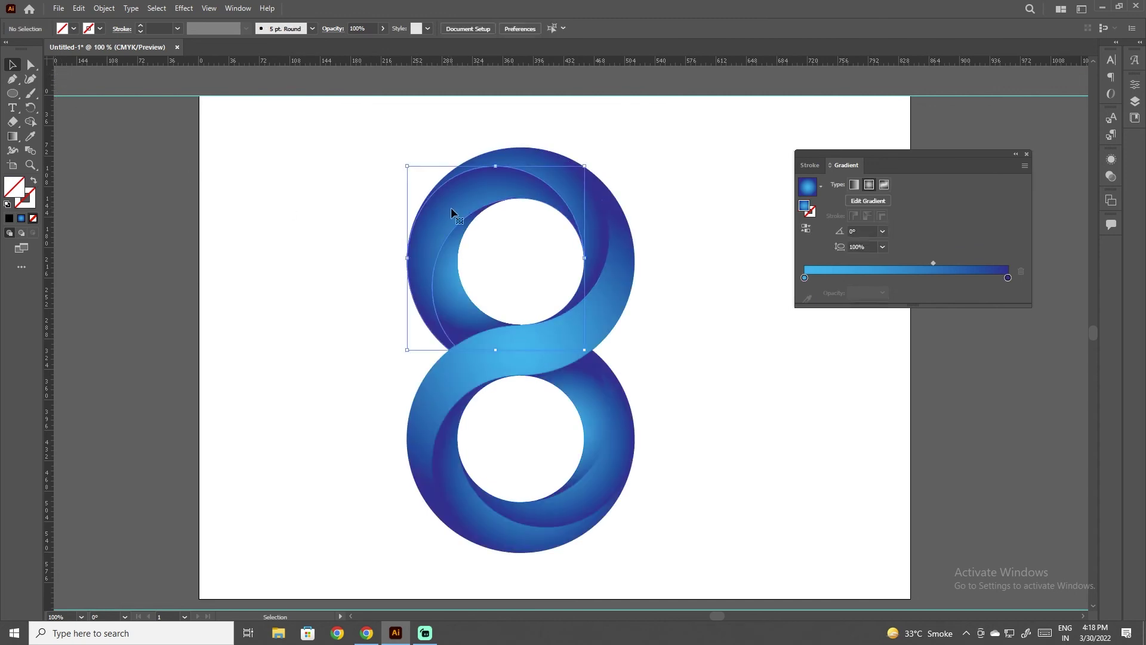
pyautogui.click(556, 339)
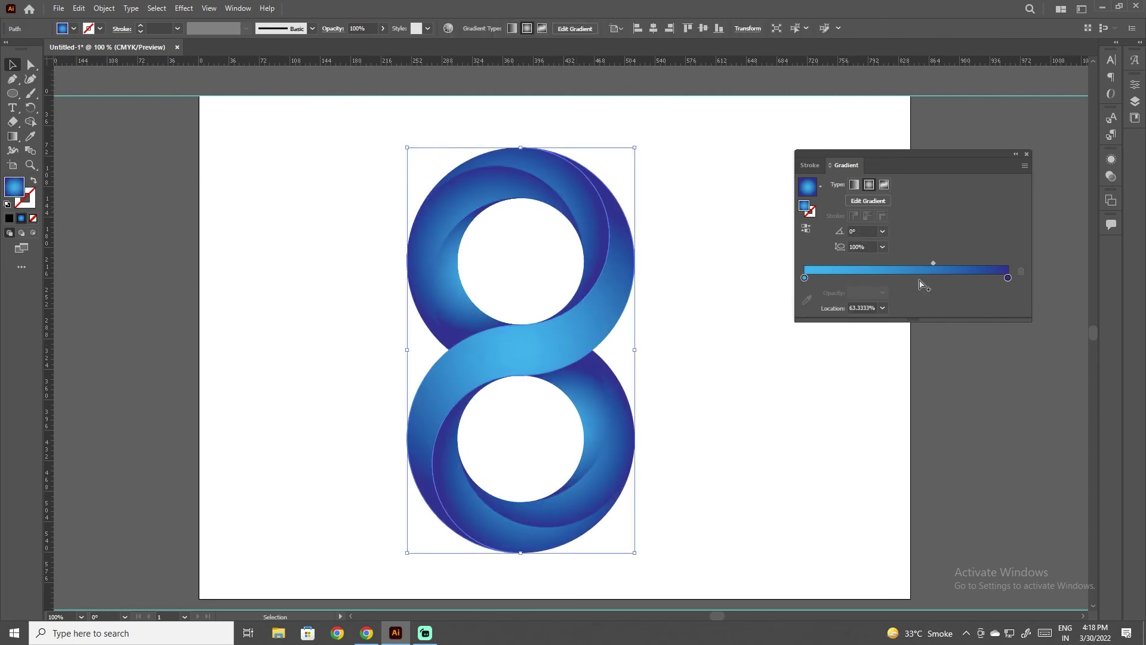
# Give the crossing band a linear dark-light-dark blue gradient by adding a dark blue left stop
pyautogui.click(854, 184)
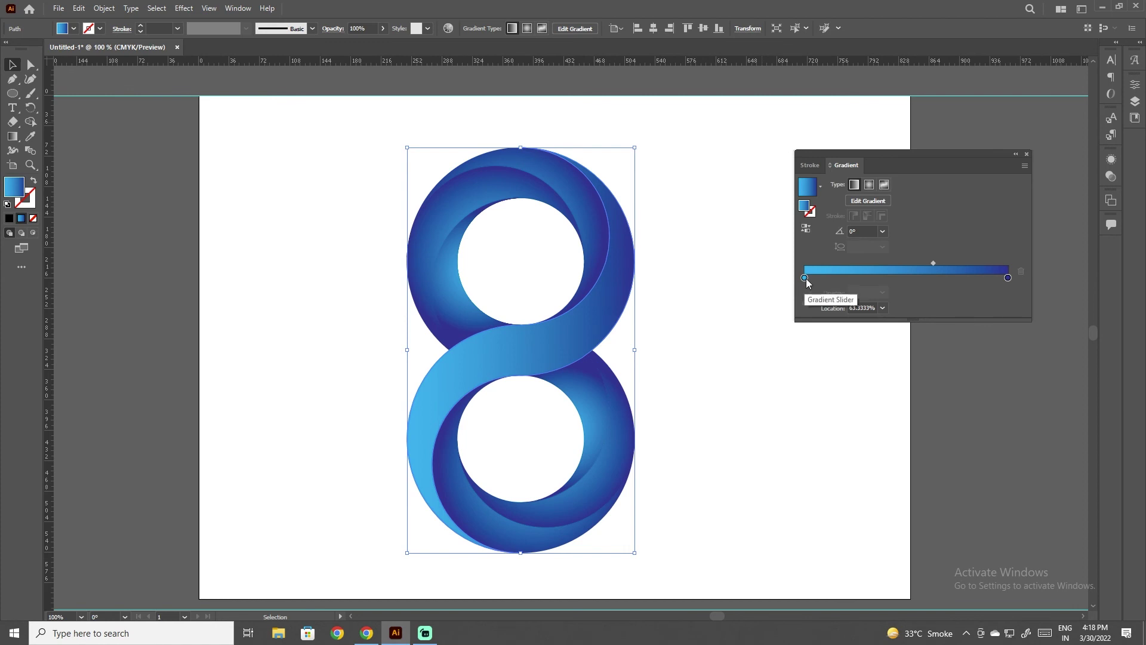
pyautogui.moveTo(805, 278); pyautogui.dragTo(861, 287)
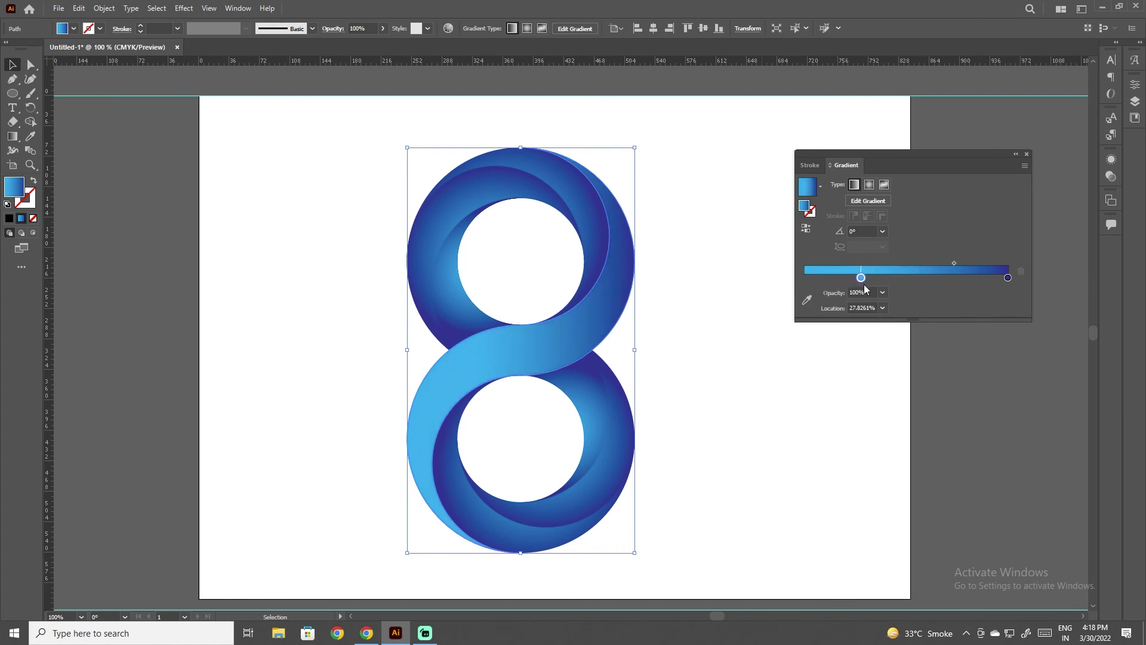
pyautogui.click(818, 281)
pyautogui.doubleClick(818, 278)
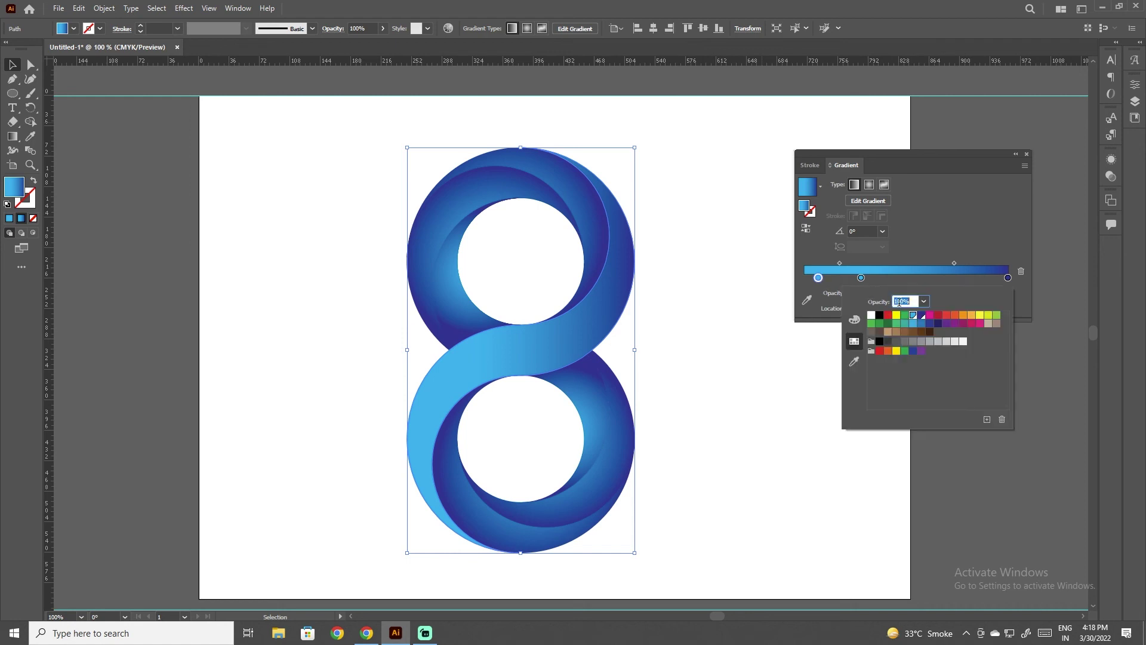
pyautogui.click(920, 316)
pyautogui.click(905, 287)
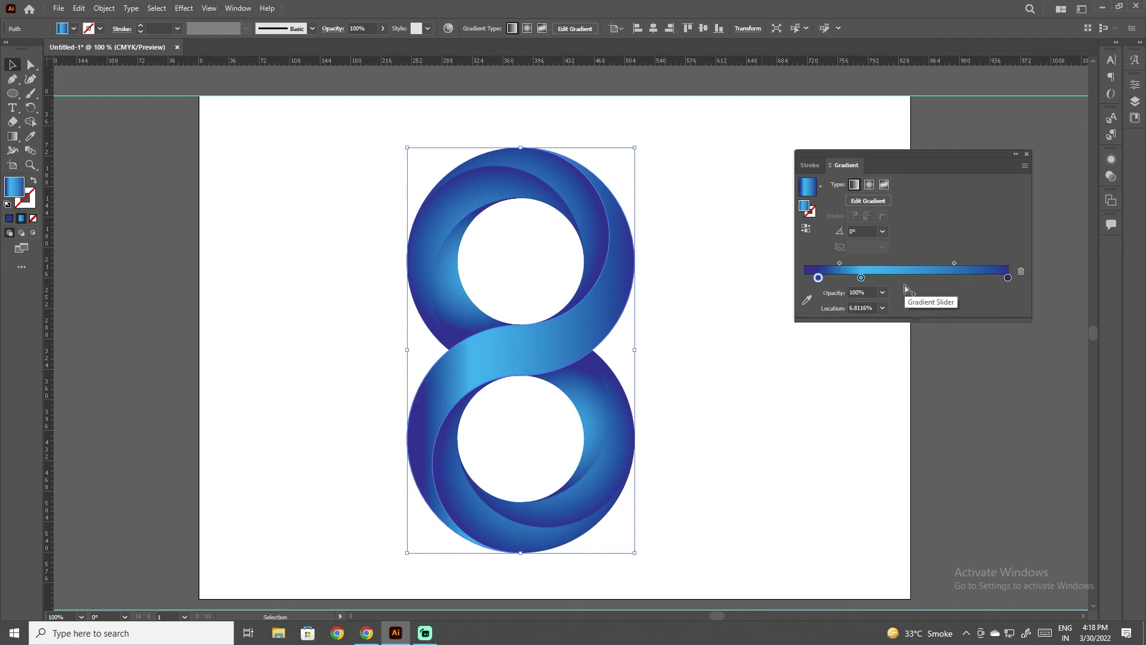
pyautogui.moveTo(861, 278); pyautogui.dragTo(896, 279)
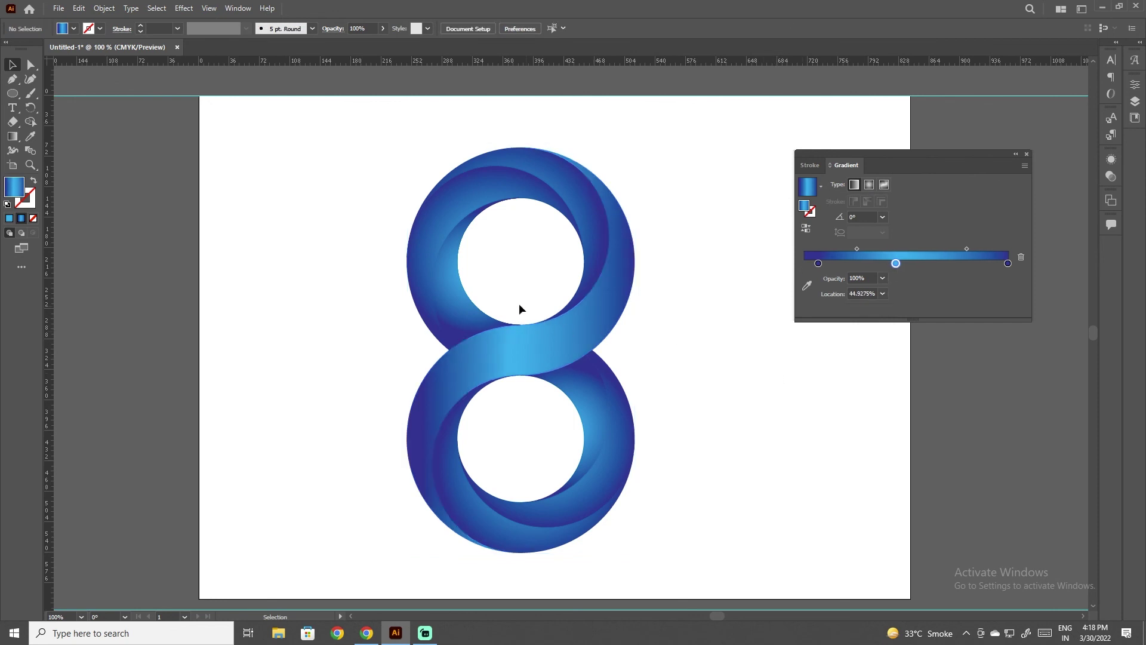
# Reverse the gradients of the top-left and lower-right inner crescent pieces
pyautogui.click(454, 299)
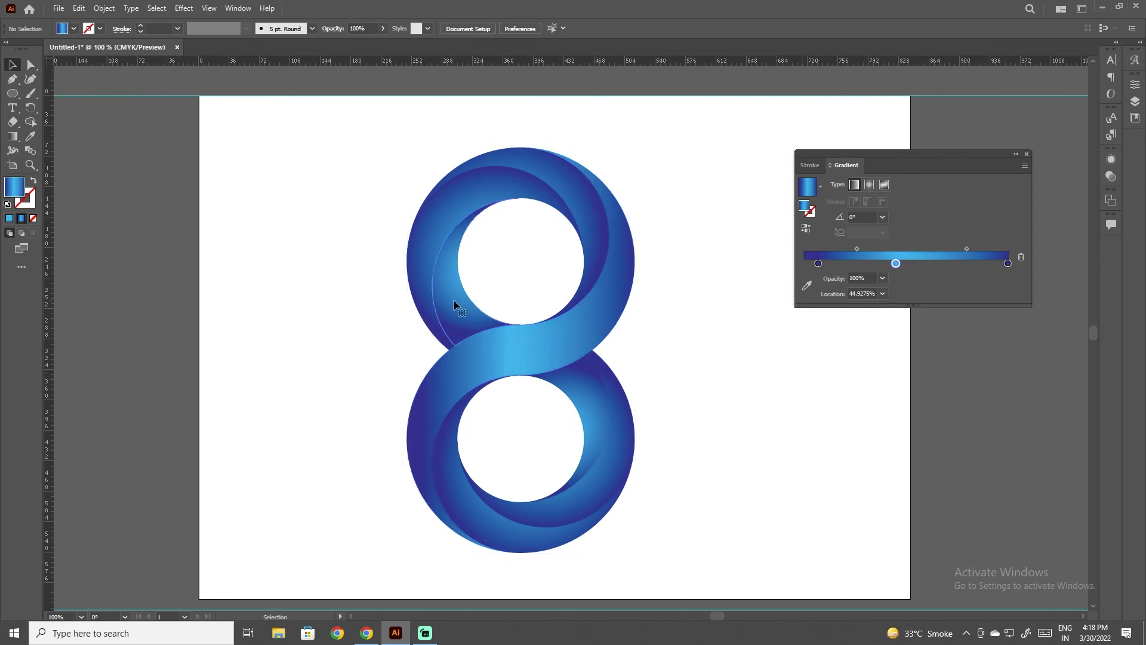
pyautogui.click(806, 228)
pyautogui.click(693, 285)
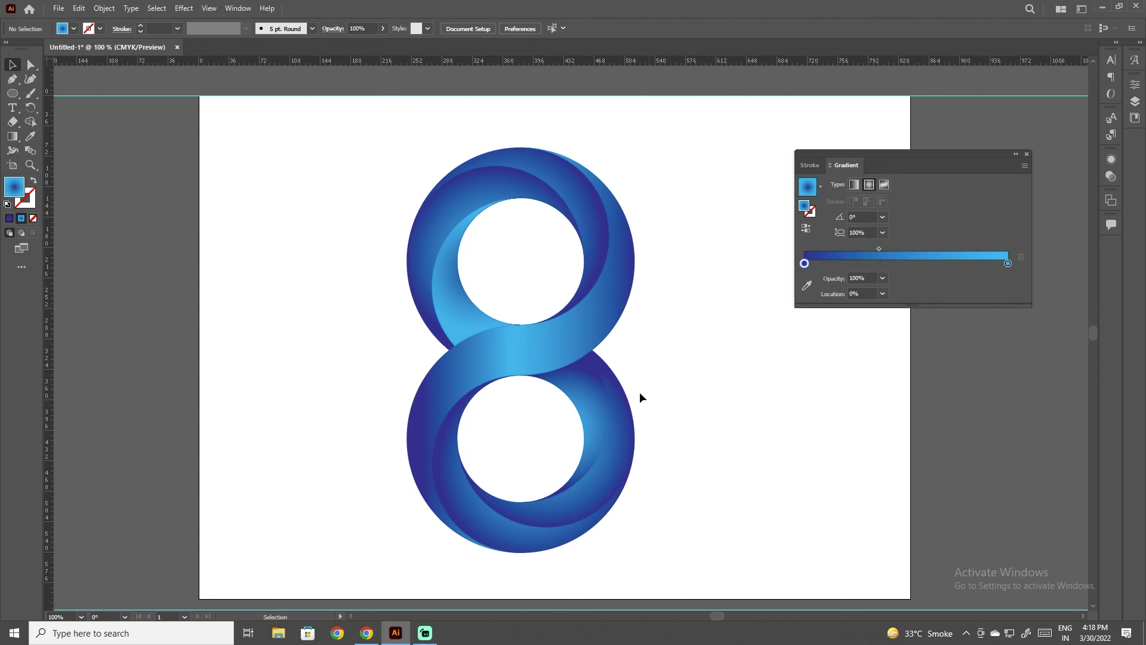
pyautogui.click(583, 397)
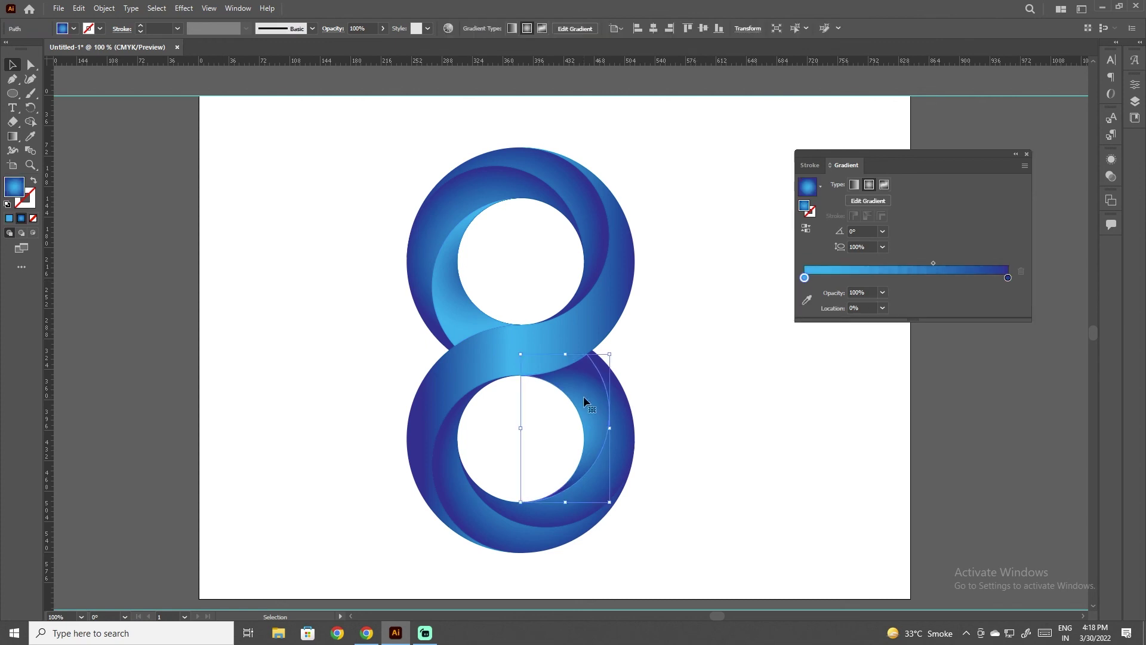
pyautogui.click(807, 228)
pyautogui.click(710, 412)
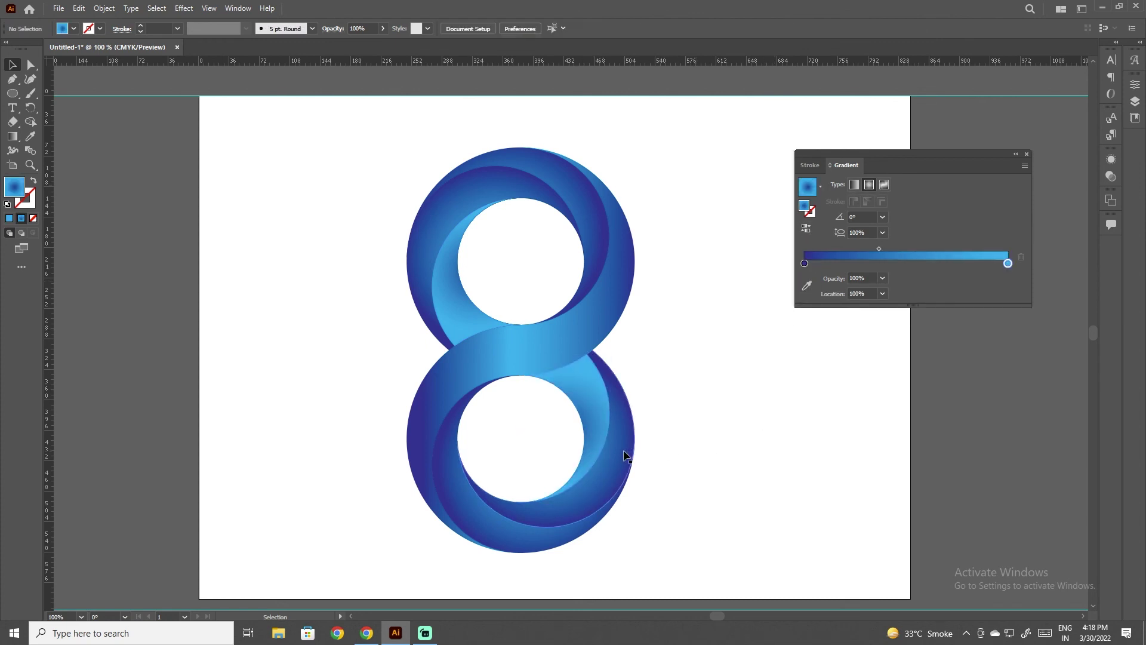
pyautogui.click(625, 456)
pyautogui.click(805, 230)
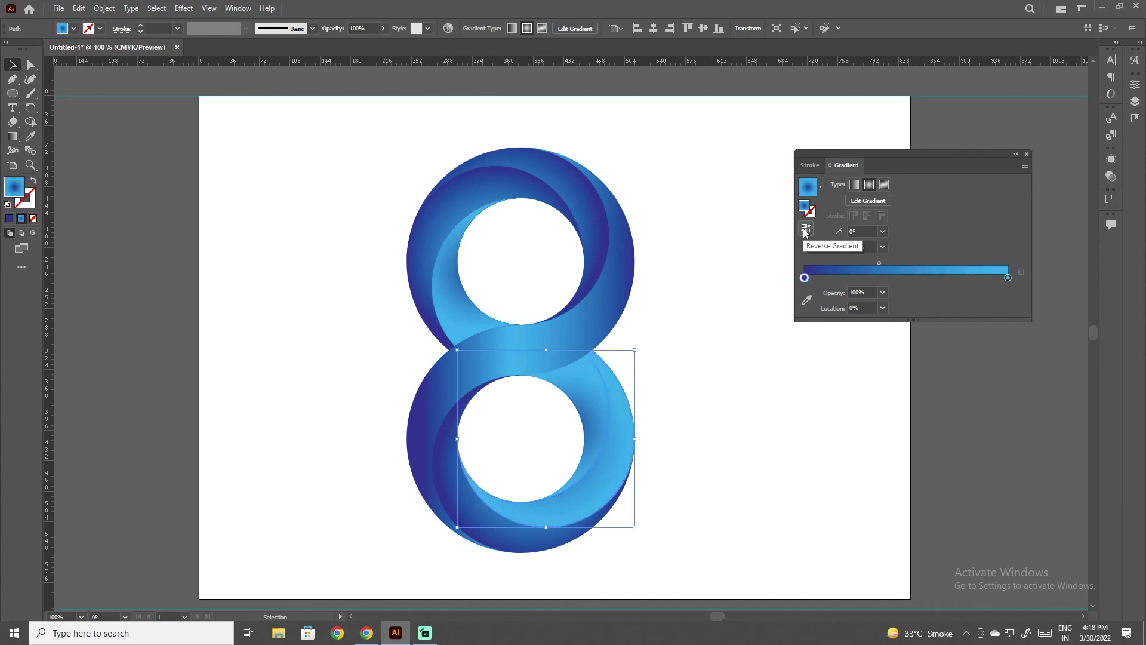
pyautogui.click(747, 295)
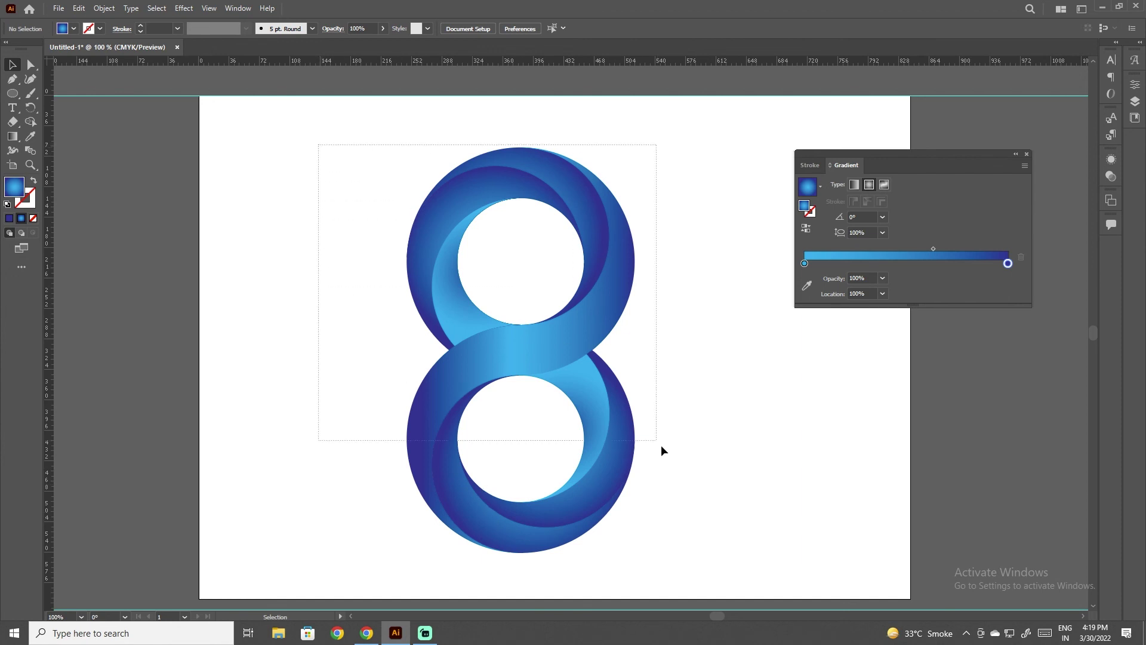
# Scale the whole figure 8 slightly smaller and close the Gradient panel
pyautogui.moveTo(385, 195); pyautogui.dragTo(735, 567)
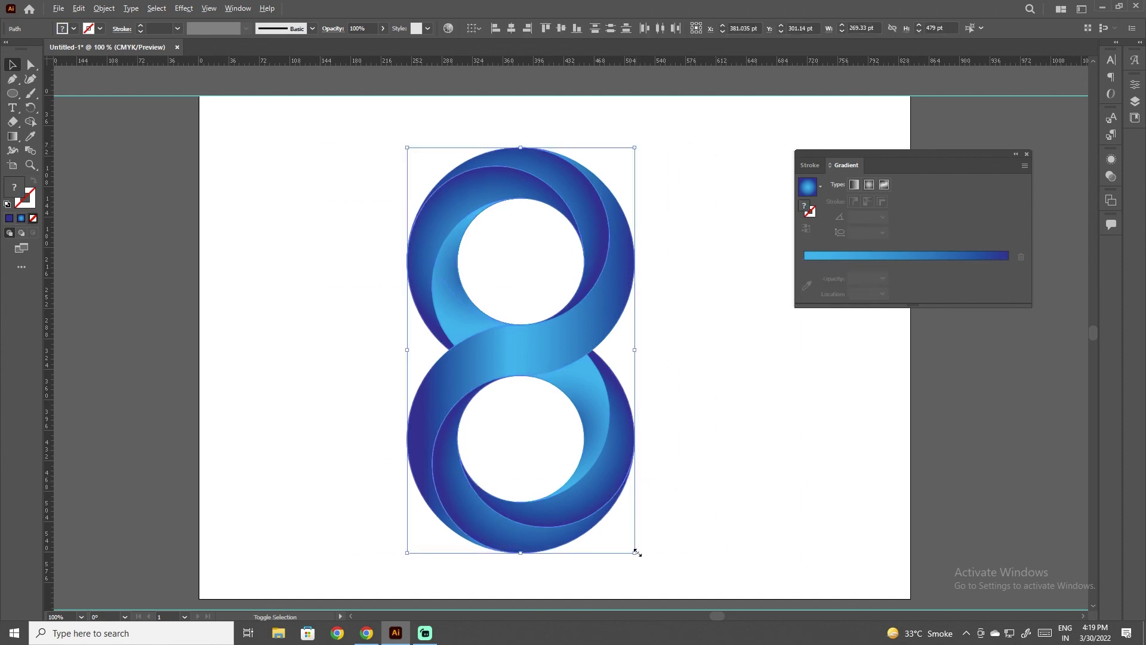
pyautogui.moveTo(635, 552); pyautogui.dragTo(637, 548)
pyautogui.click(758, 446)
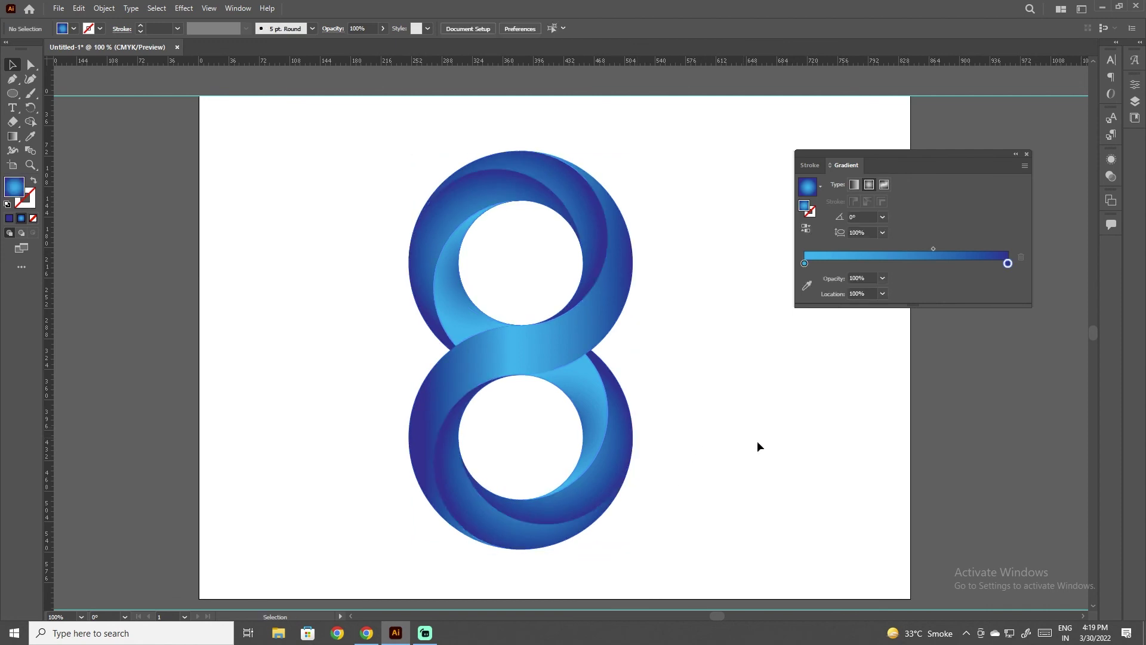
pyautogui.click(189, 96)
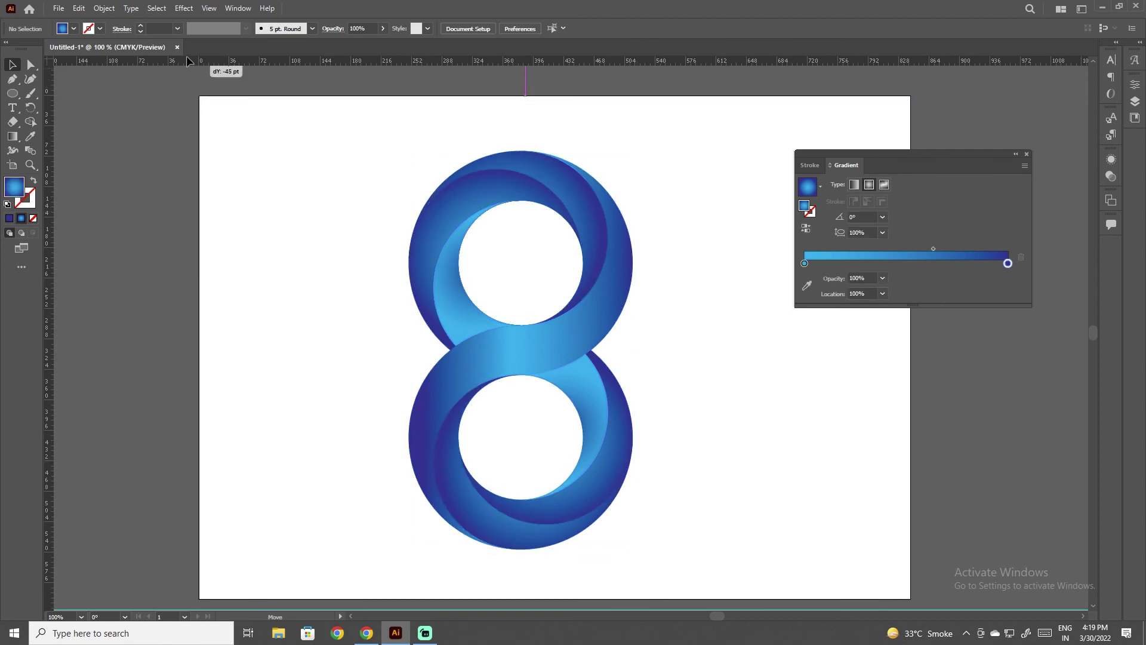
pyautogui.click(1027, 154)
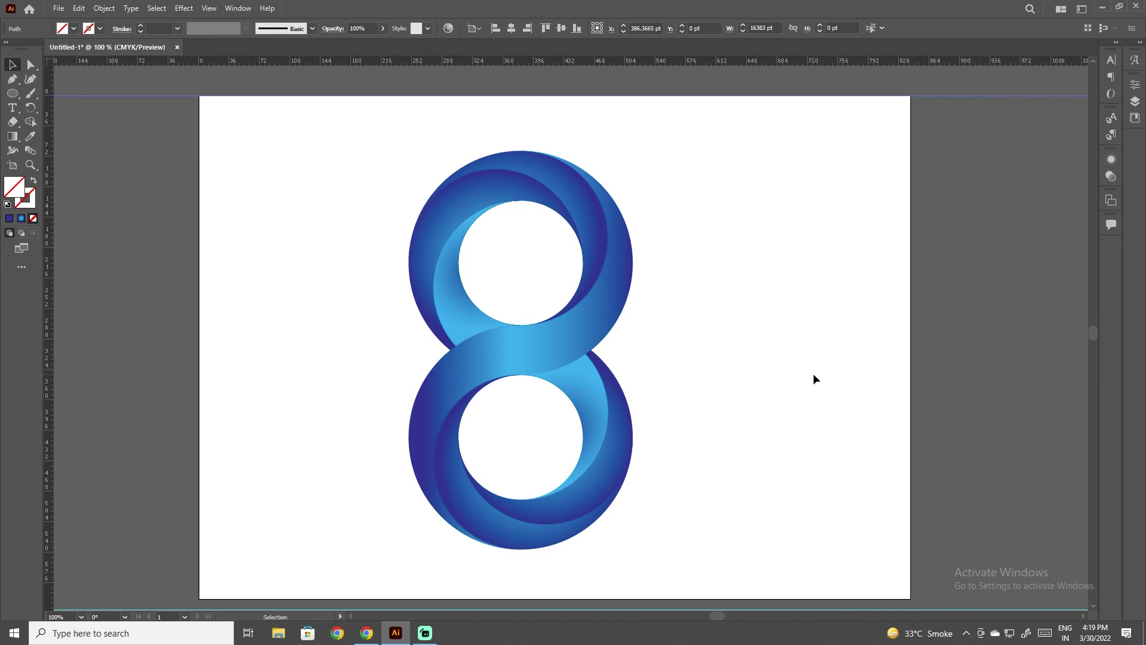
# Hide all panels and drag the top horizontal guide off onto the ruler
pyautogui.press('Tab')
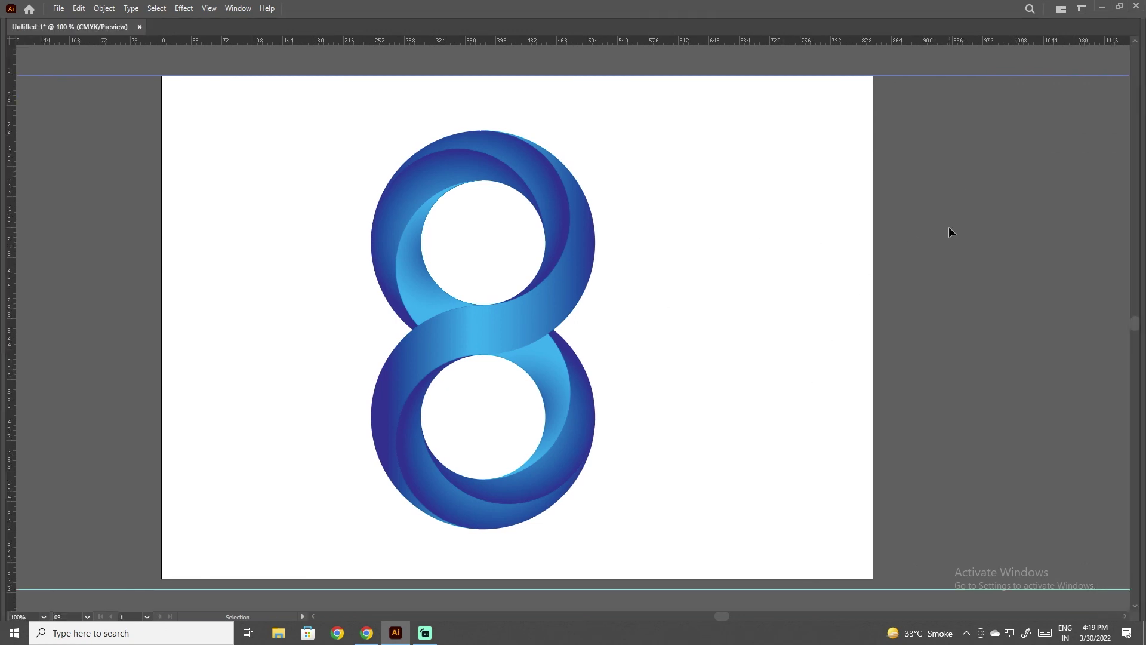
pyautogui.click(949, 228)
pyautogui.moveTo(924, 78); pyautogui.dragTo(920, 43)
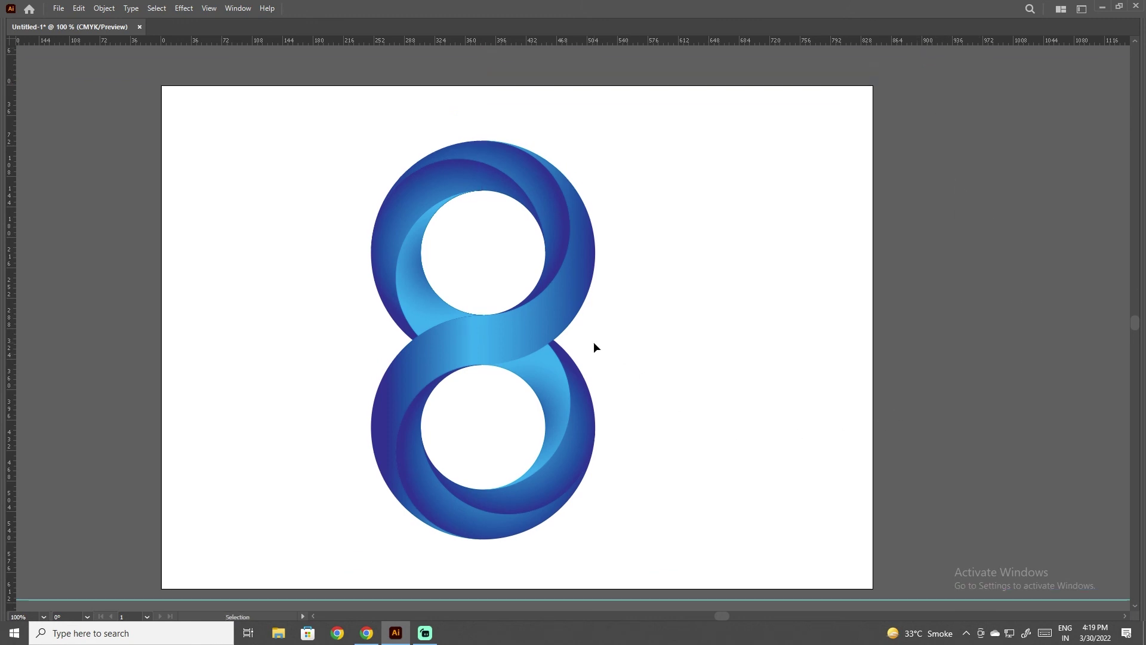
pyautogui.scroll(1, 583, 336)
pyautogui.scroll(-1, 620, 325)
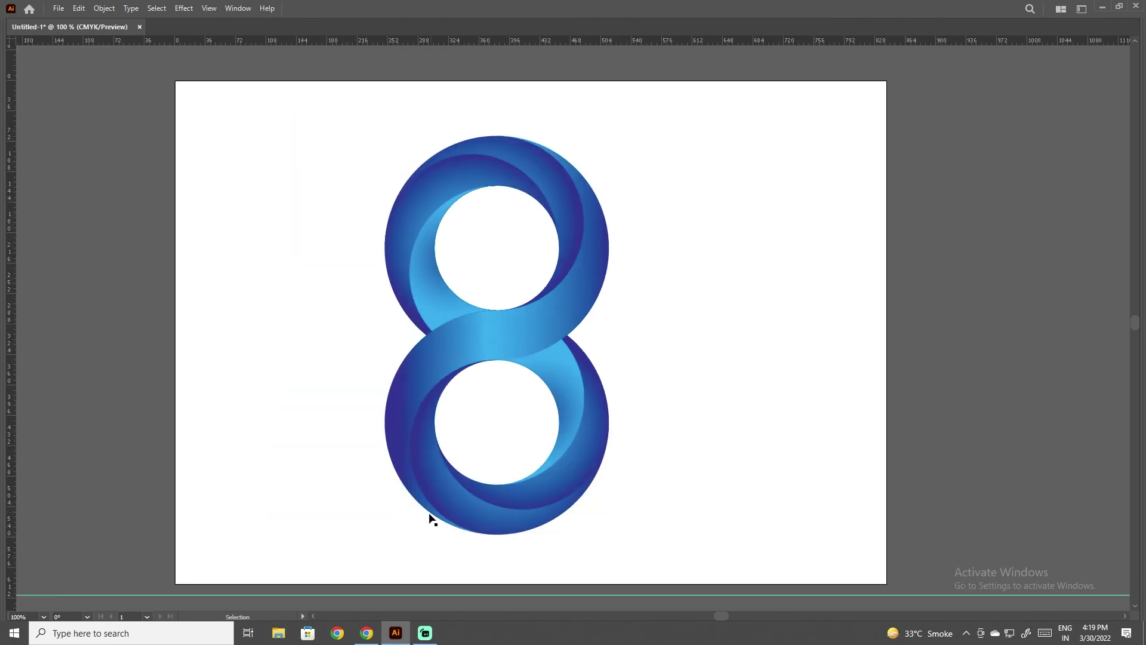
# Zoom in on the finished figure 8 and bring the toolbars and panels back
pyautogui.press('z')
pyautogui.moveTo(487, 456); pyautogui.dragTo(523, 494)
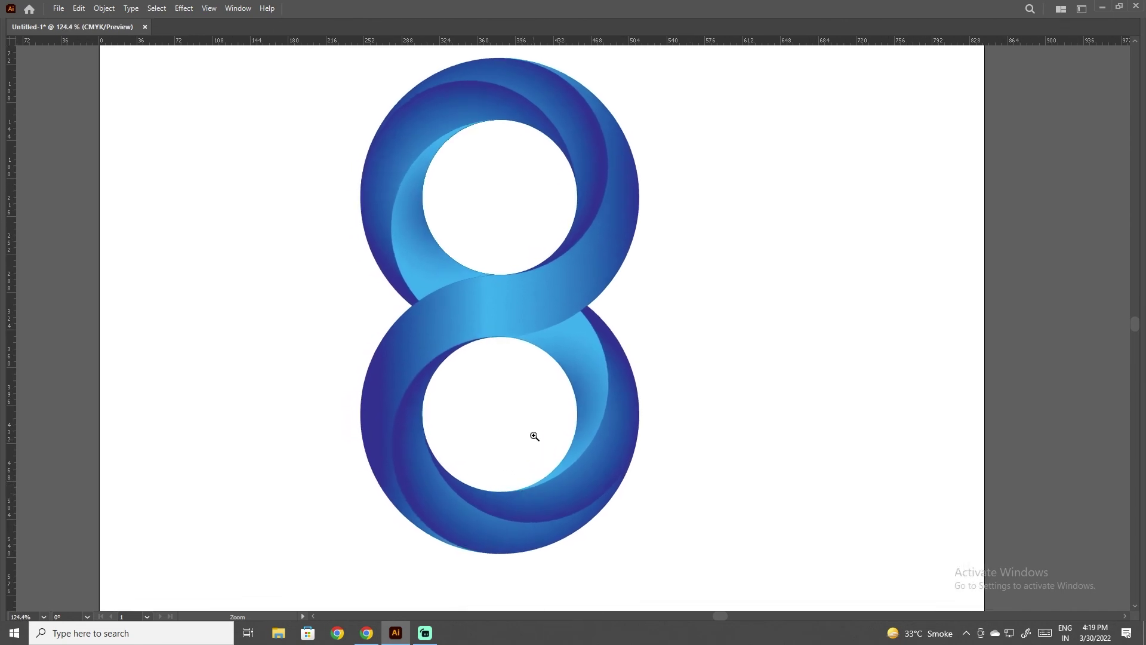
pyautogui.moveTo(531, 409); pyautogui.dragTo(531, 441)
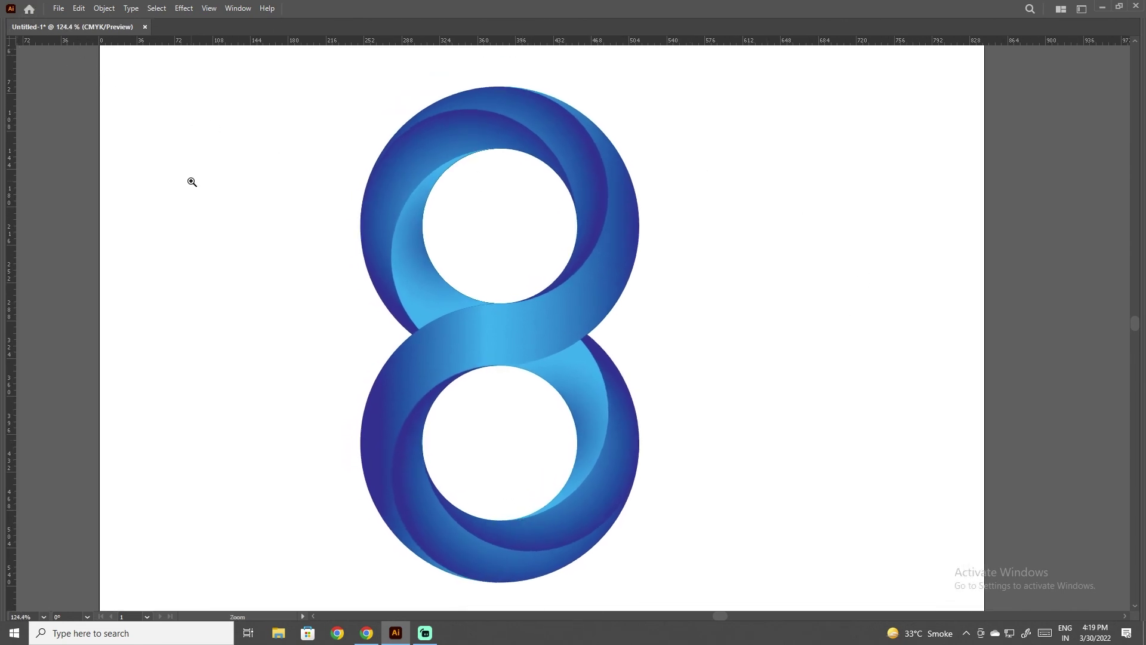
pyautogui.press('Tab')
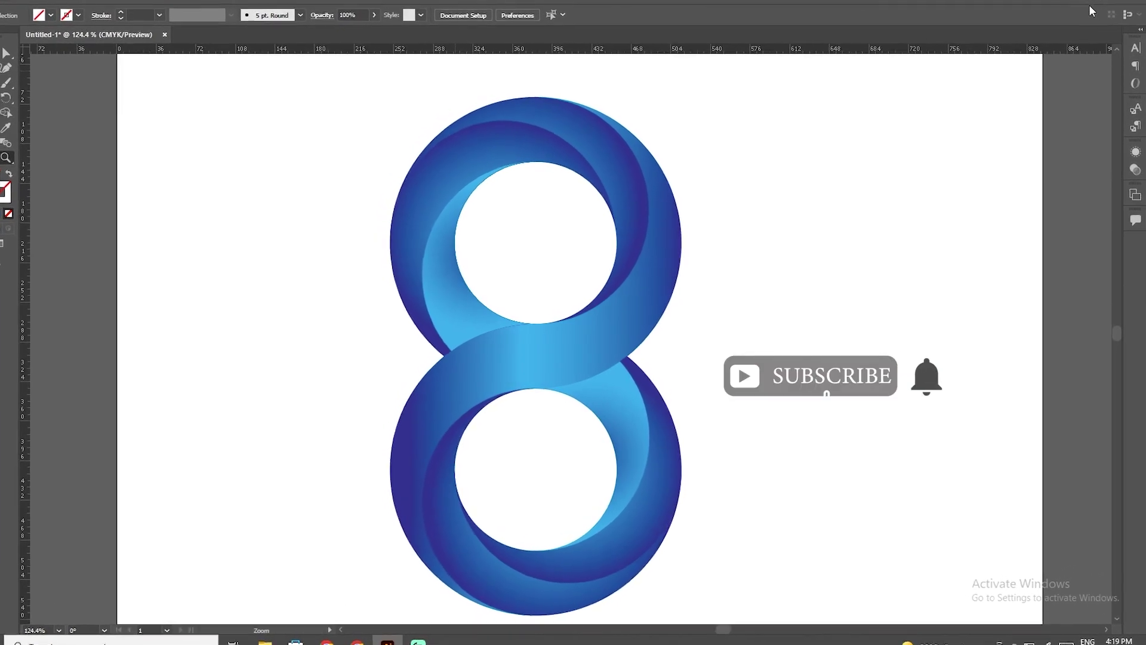